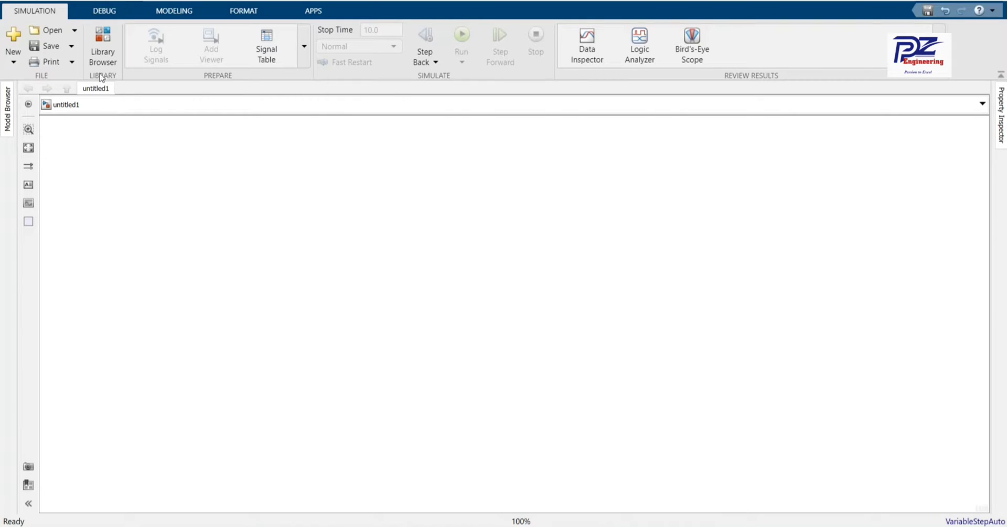
Open the Library Browser and search for the powergui block
left_click(103, 48)
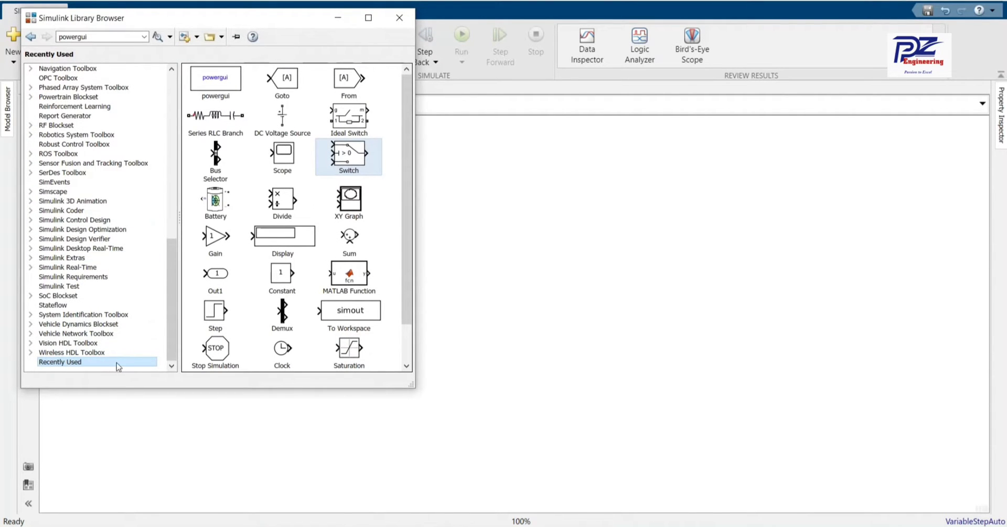
double_click(107, 38)
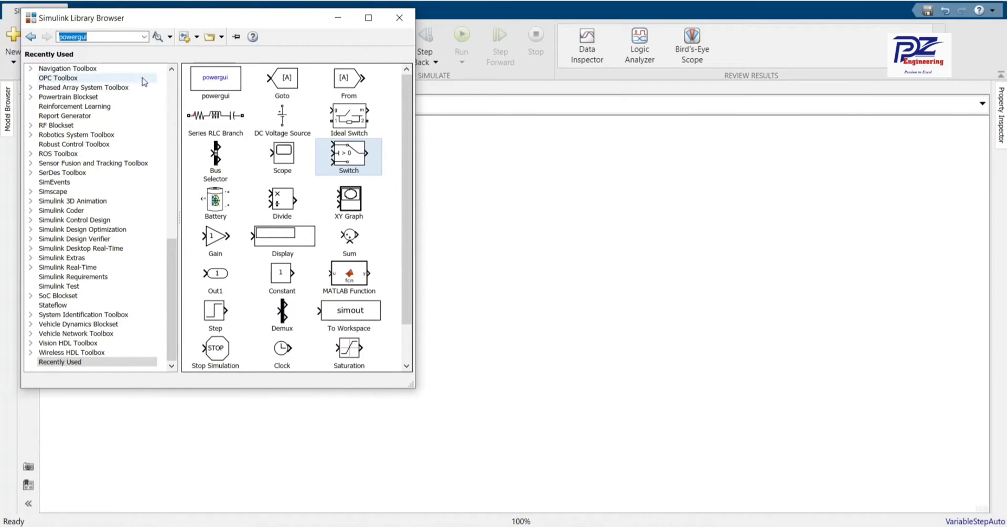
left_click(174, 82)
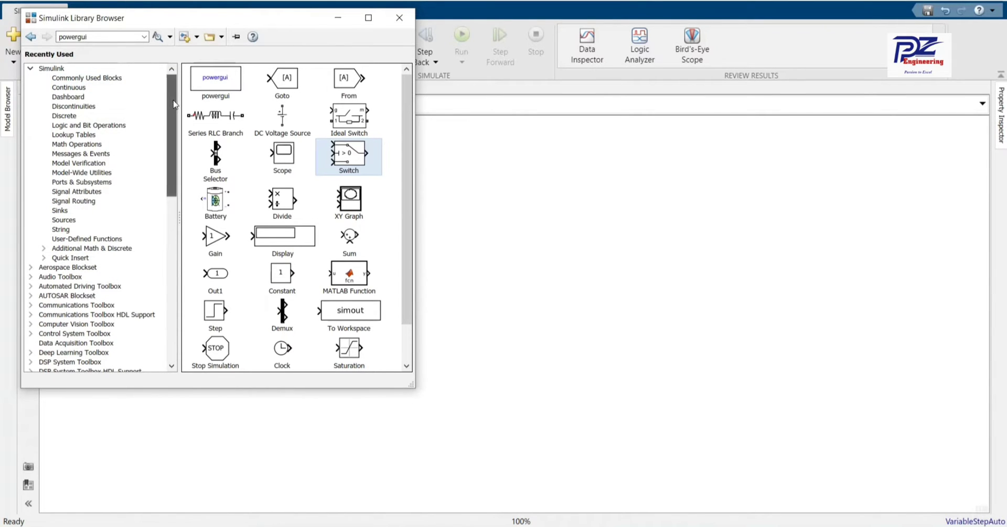
left_click_drag(173, 100, 168, 274)
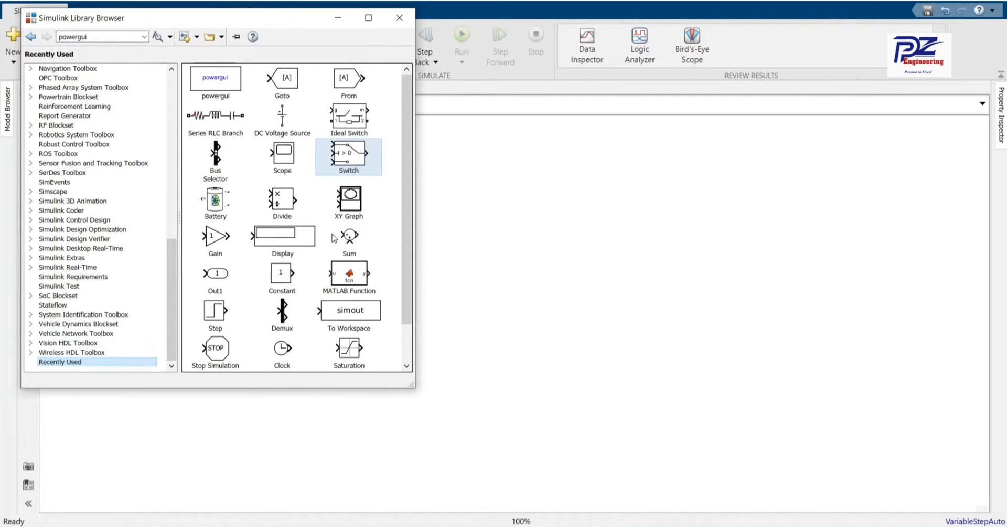
left_click(380, 231)
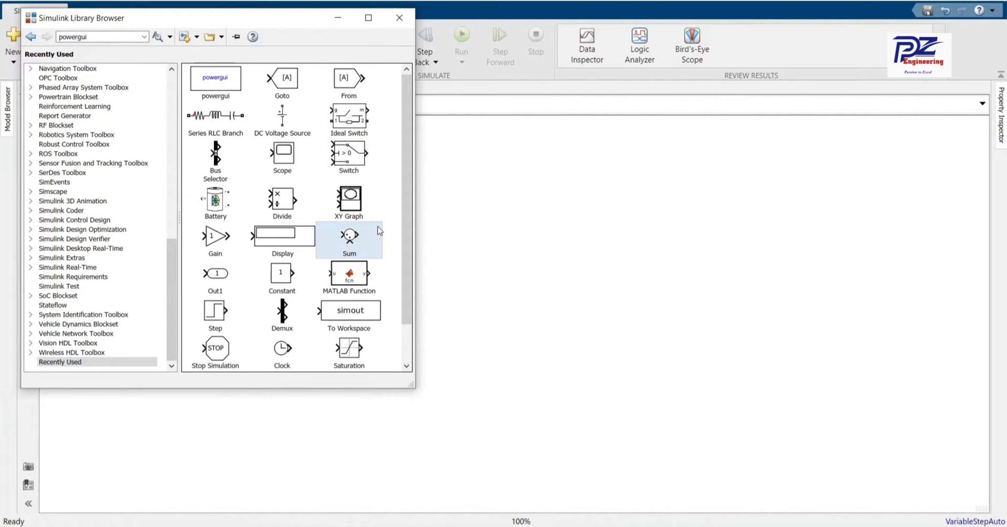
Add Battery, Series RLC Branch, powergui, Bus Selector and Ideal Switch blocks to untitled1 from Recently Used
right_click(217, 199)
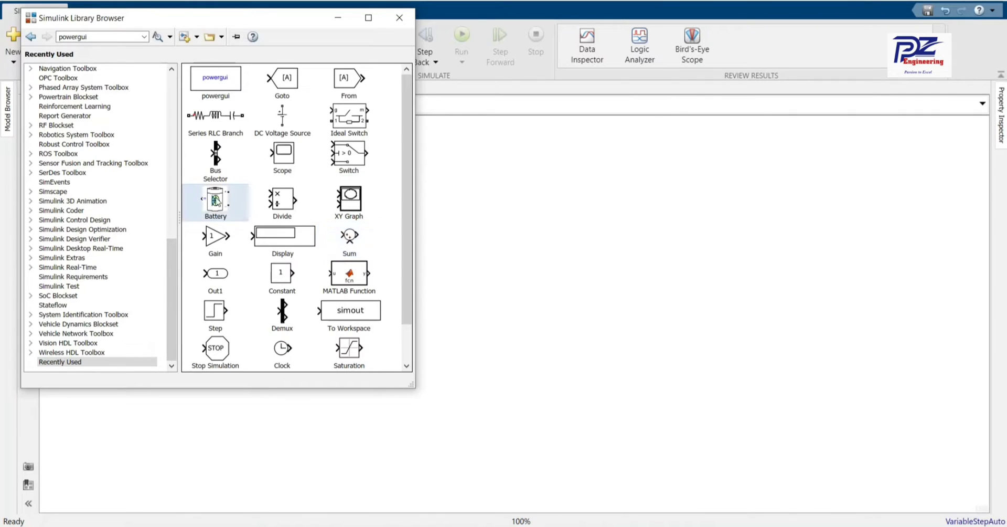
left_click(237, 206)
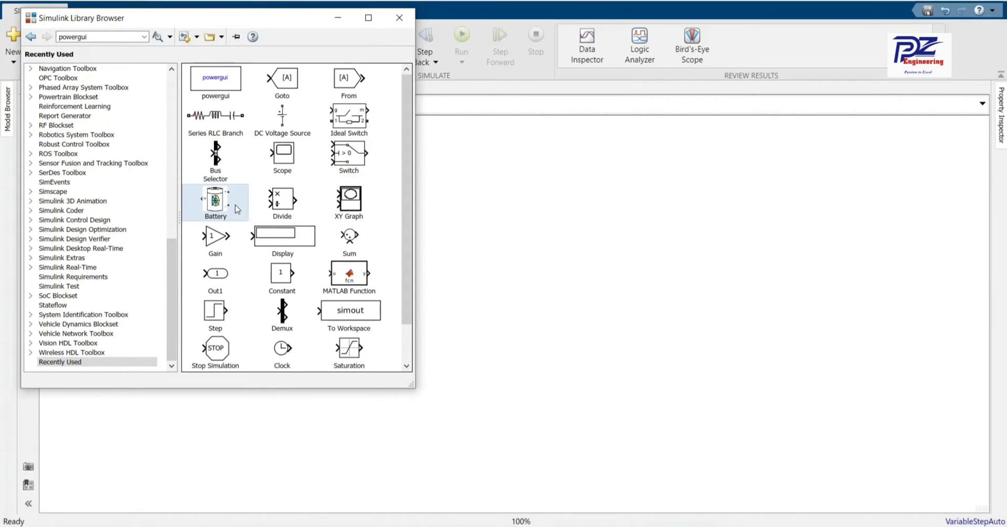
right_click(225, 115)
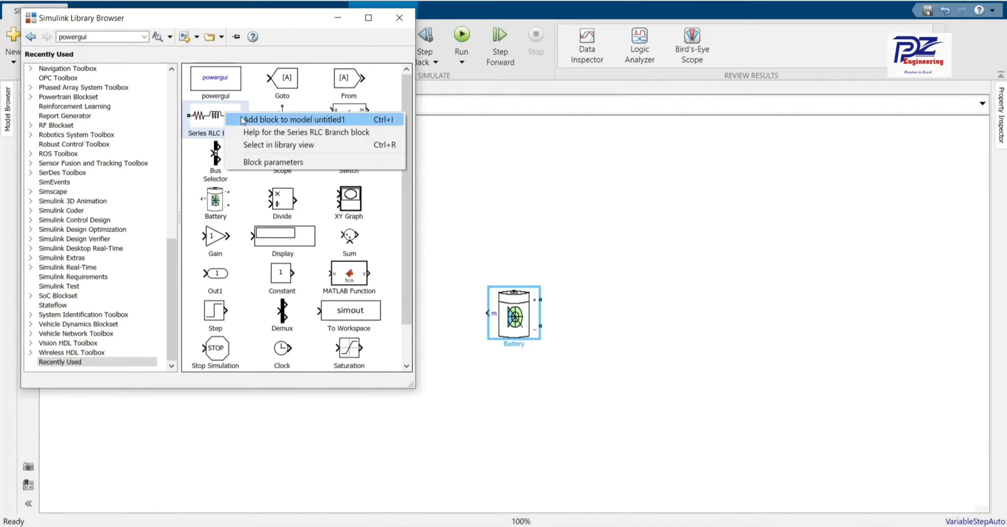
left_click(243, 120)
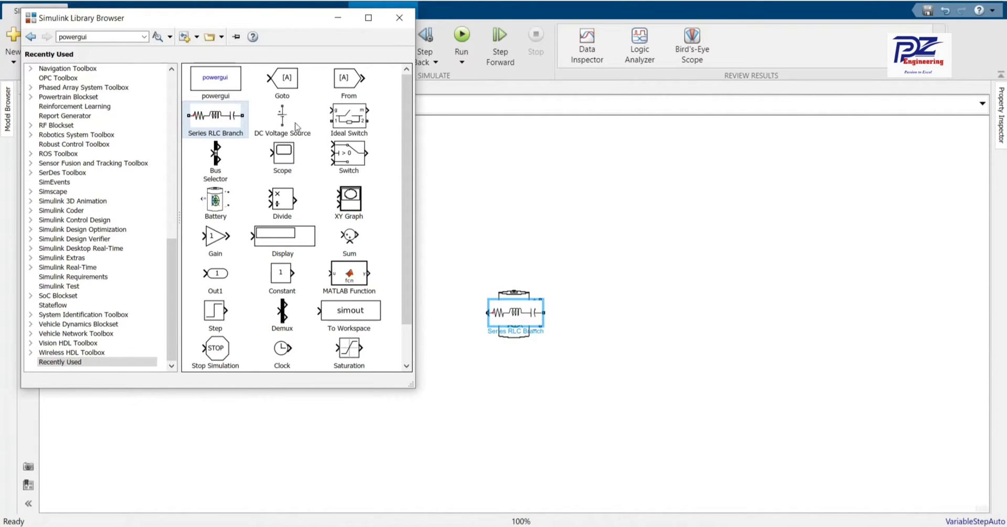
right_click(224, 84)
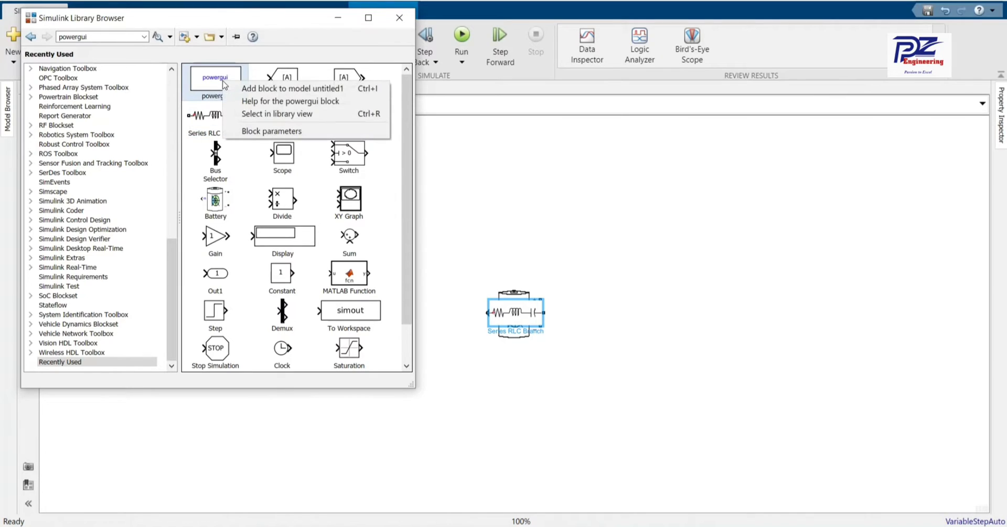
left_click(230, 86)
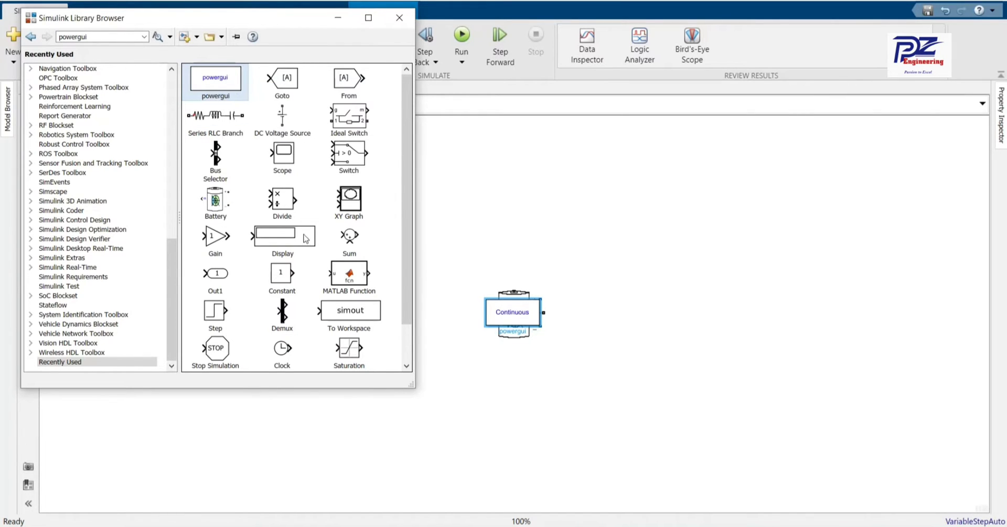
right_click(212, 163)
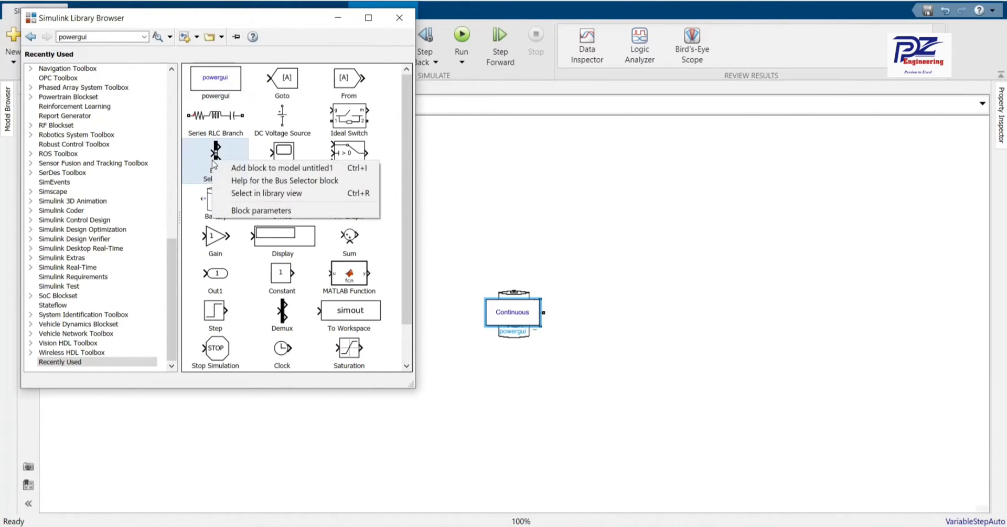
left_click(230, 168)
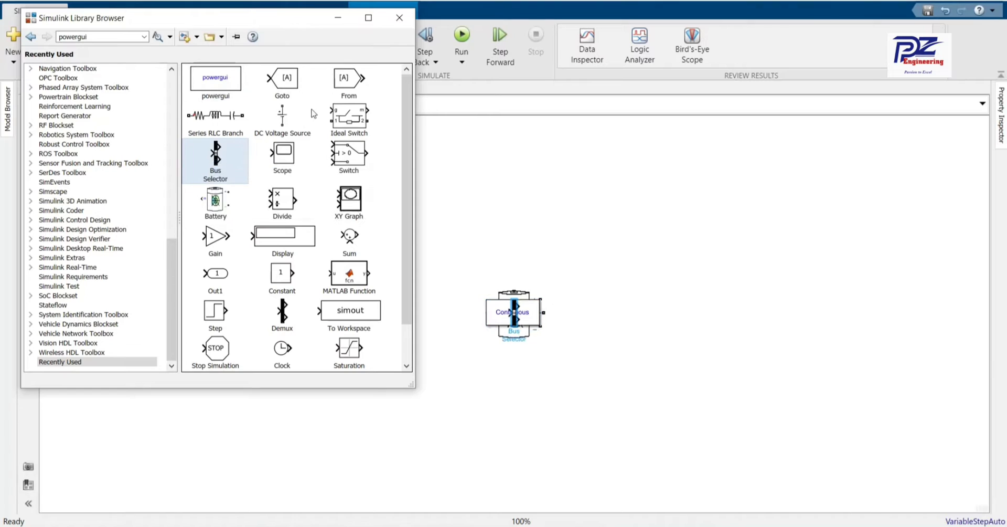
right_click(347, 113)
left_click(362, 117)
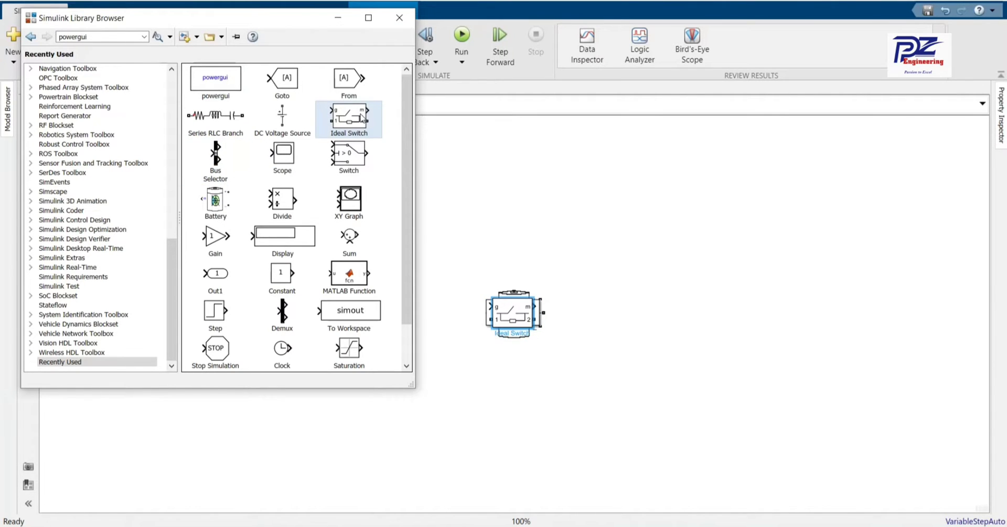
Hide the library and drag the Ideal Switch, powergui, Bus Selector and Series RLC Branch apart
left_click(338, 21)
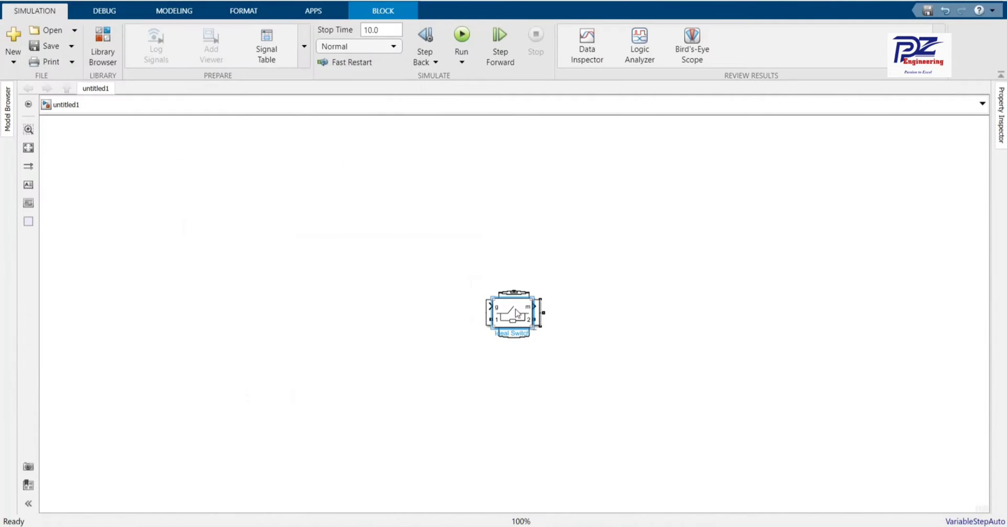
left_click_drag(517, 313, 566, 190)
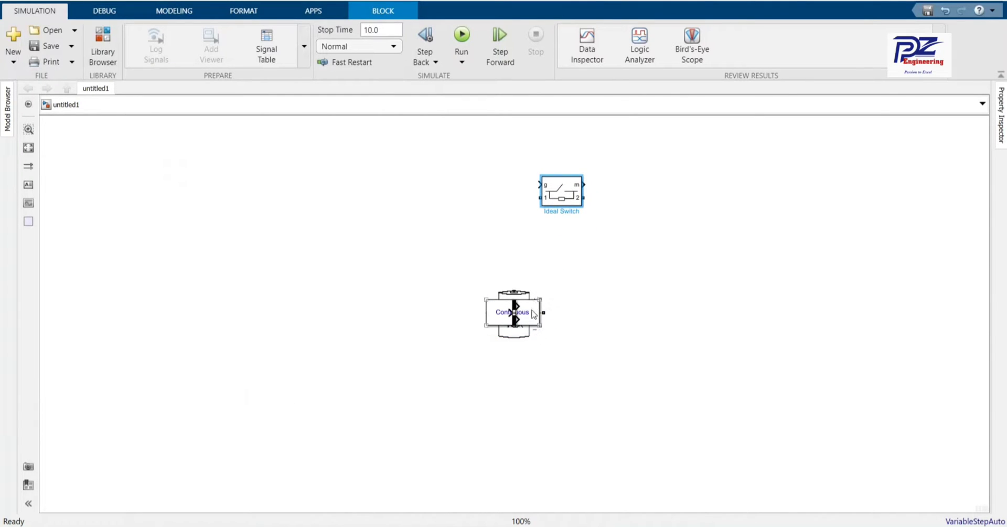
left_click(533, 297)
left_click_drag(533, 298, 509, 186)
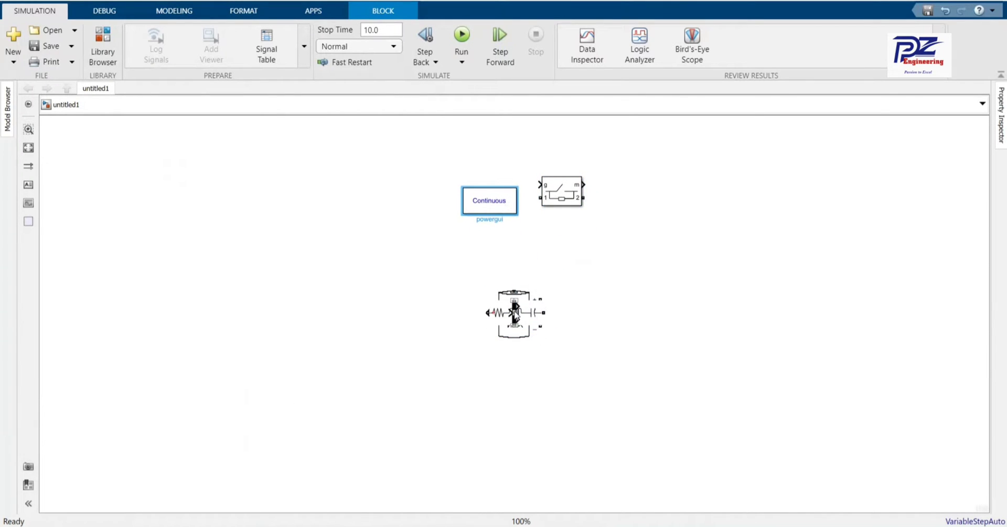
left_click_drag(515, 315, 405, 320)
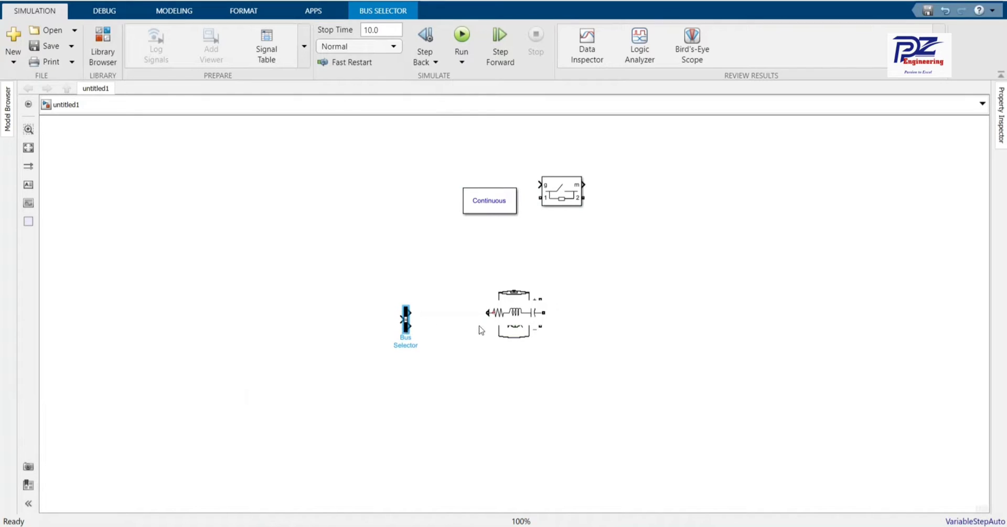
left_click_drag(506, 317, 604, 328)
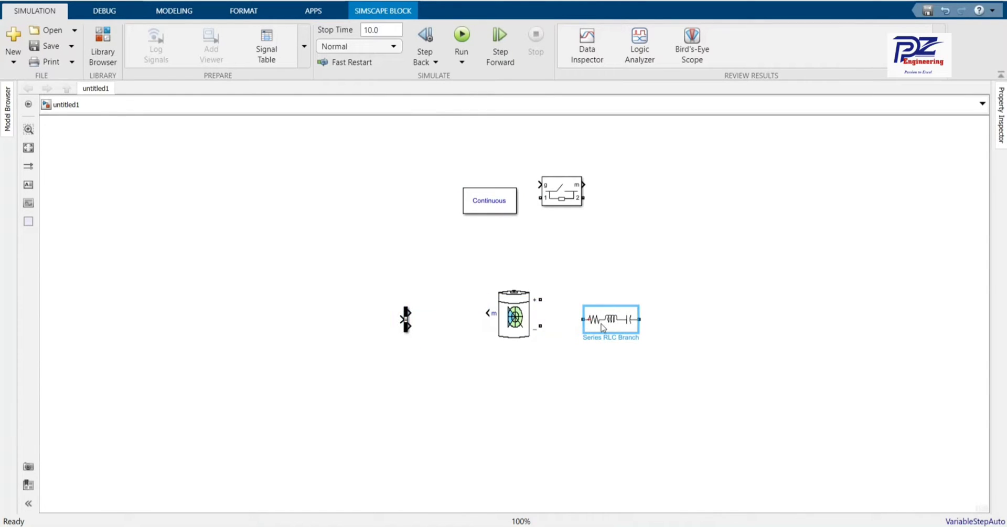
Set the Series RLC Branch type to R and rotate it upright
double_click(603, 327)
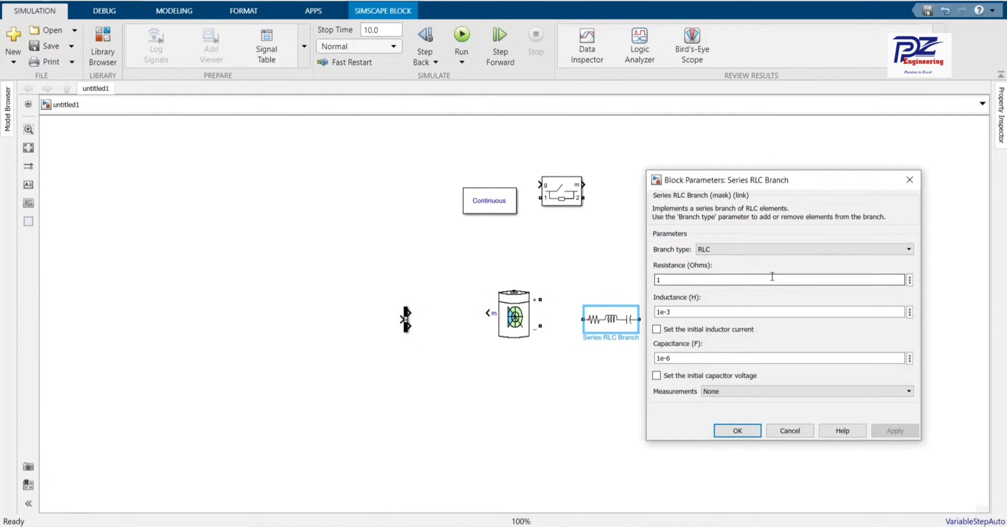
left_click(794, 250)
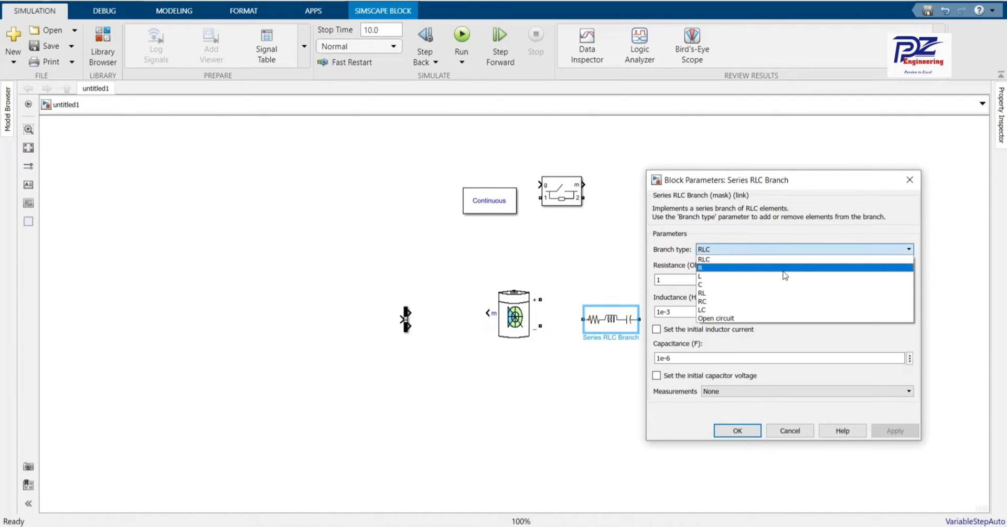
left_click(784, 268)
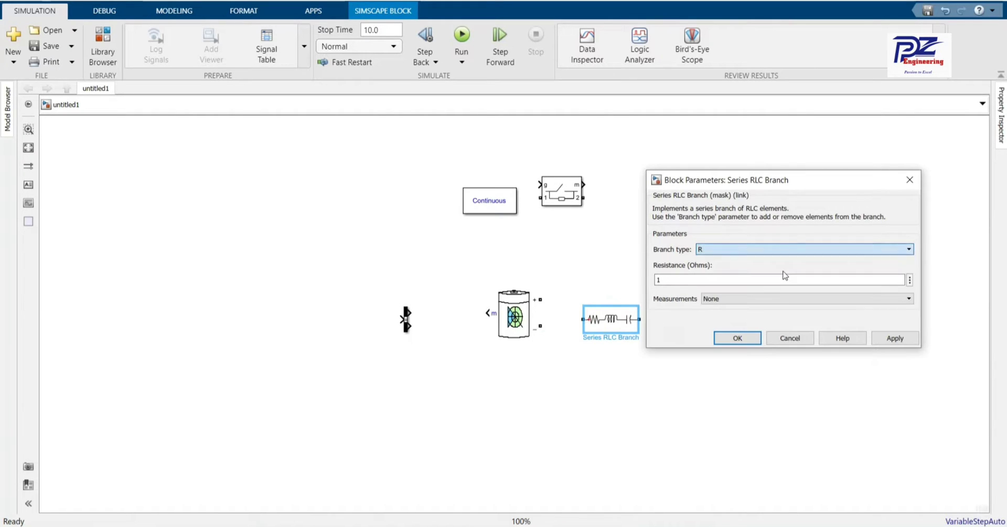
left_click(892, 338)
left_click(737, 338)
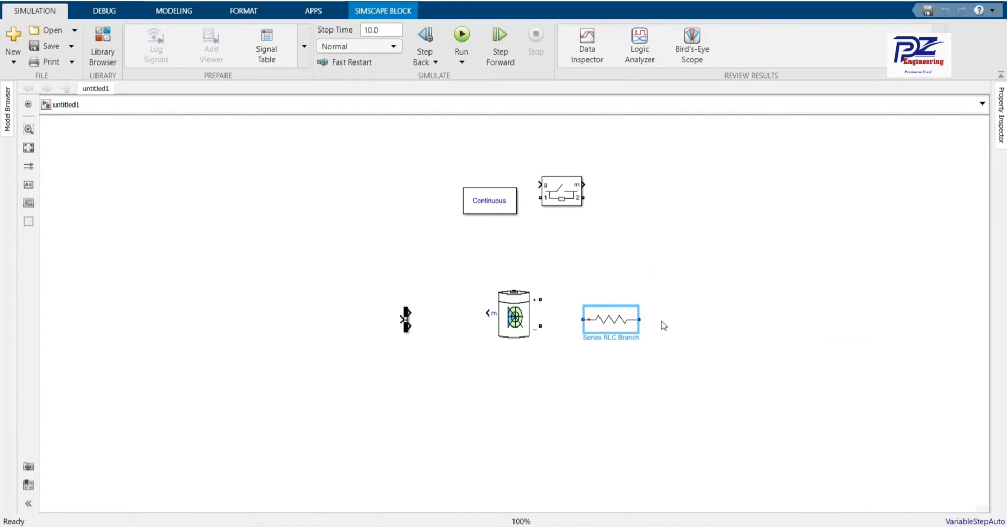
key("ctrl+r")
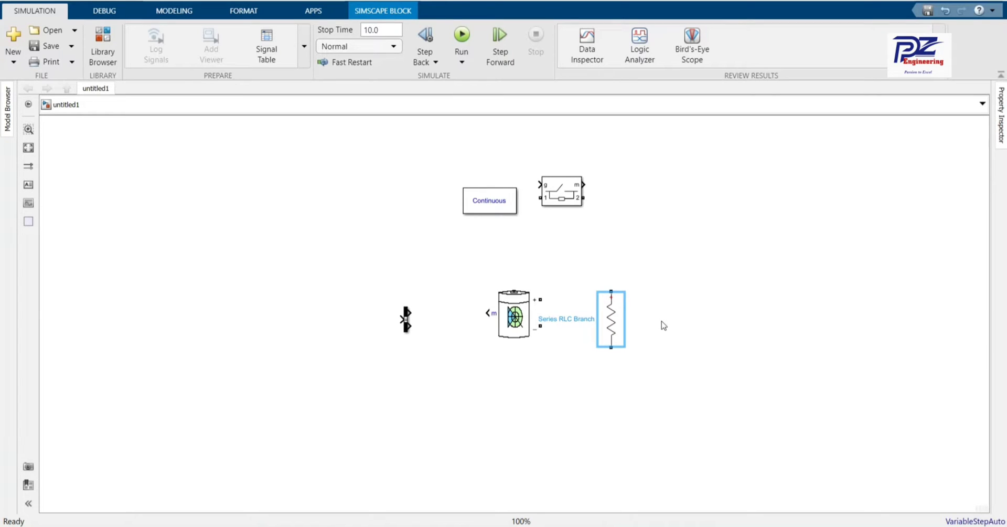
Wire the resistor to both battery terminals, move it further right and reroute the wires
mouse_move(611, 347)
left_mouse_down()
mouse_move(569, 324)
mouse_move(541, 326)
left_mouse_up()
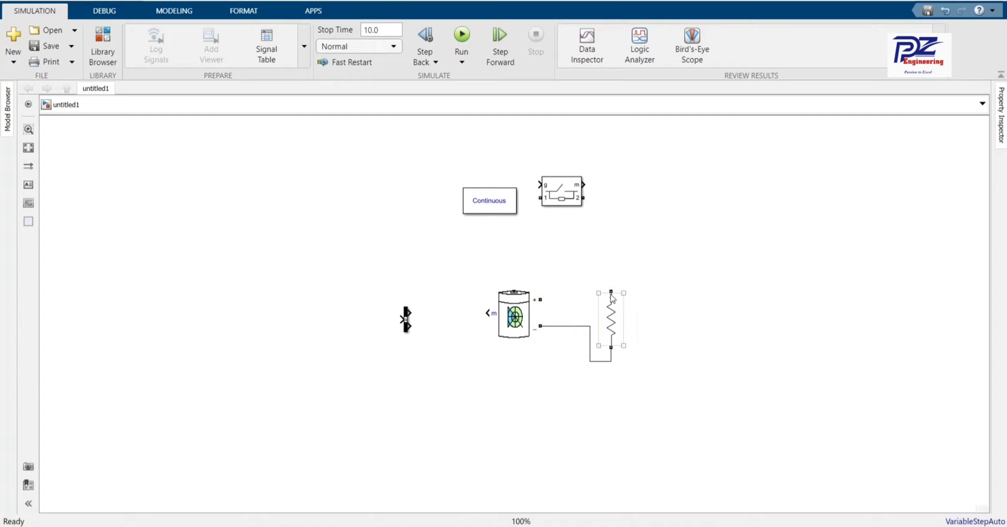
mouse_move(611, 292)
left_mouse_down()
mouse_move(568, 288)
mouse_move(540, 300)
left_mouse_up()
left_click_drag(614, 322, 719, 321)
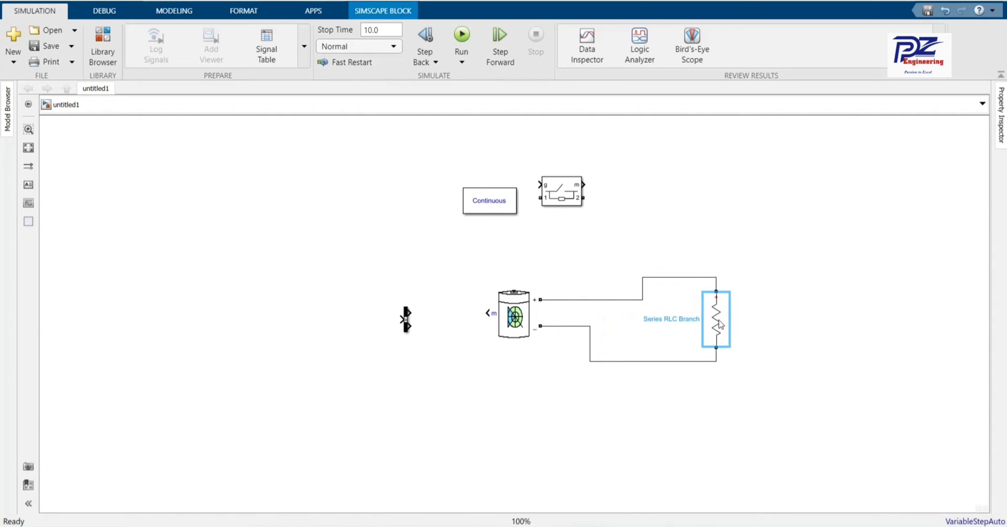
left_click_drag(638, 303, 636, 267)
left_click_drag(575, 326, 564, 370)
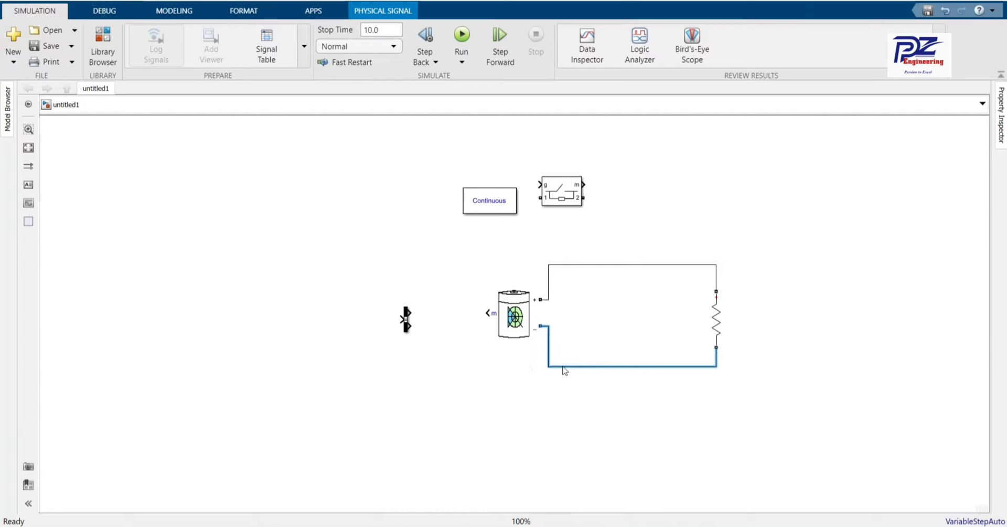
Delete the battery-plus-to-resistor wire and place the Ideal Switch into the loop
left_click(617, 266)
key("Delete")
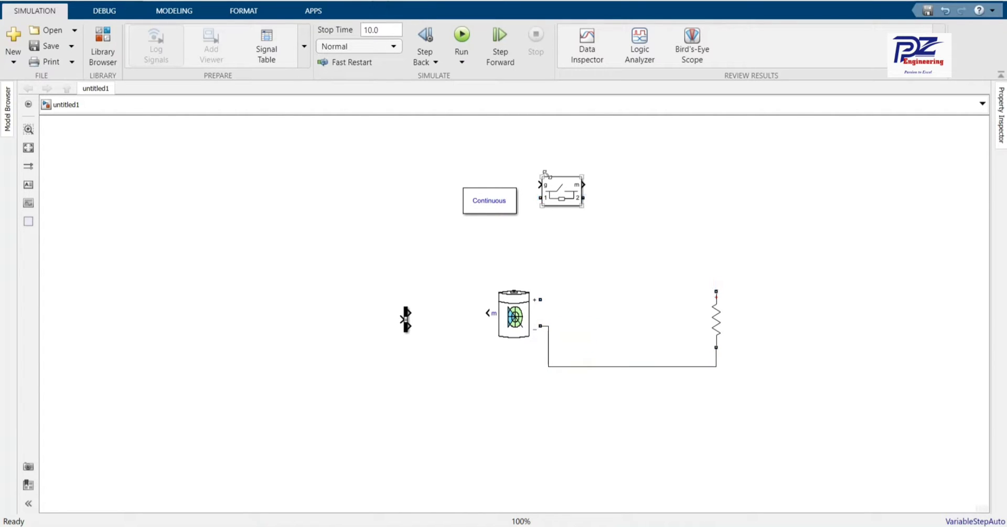
left_click(565, 197)
mouse_move(588, 237)
left_mouse_down()
mouse_move(632, 272)
mouse_move(627, 289)
mouse_move(716, 292)
left_mouse_up()
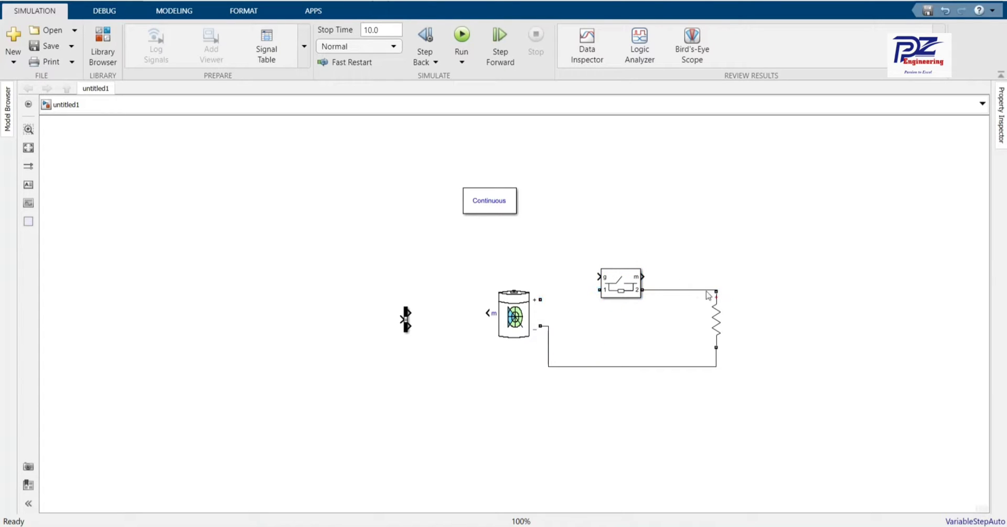
mouse_move(630, 285)
left_mouse_down()
mouse_move(639, 269)
mouse_move(580, 269)
mouse_move(540, 300)
left_mouse_up()
Set the Lithium-Ion battery to 12 V nominal voltage and 30 Ah rated capacity
left_click(517, 317)
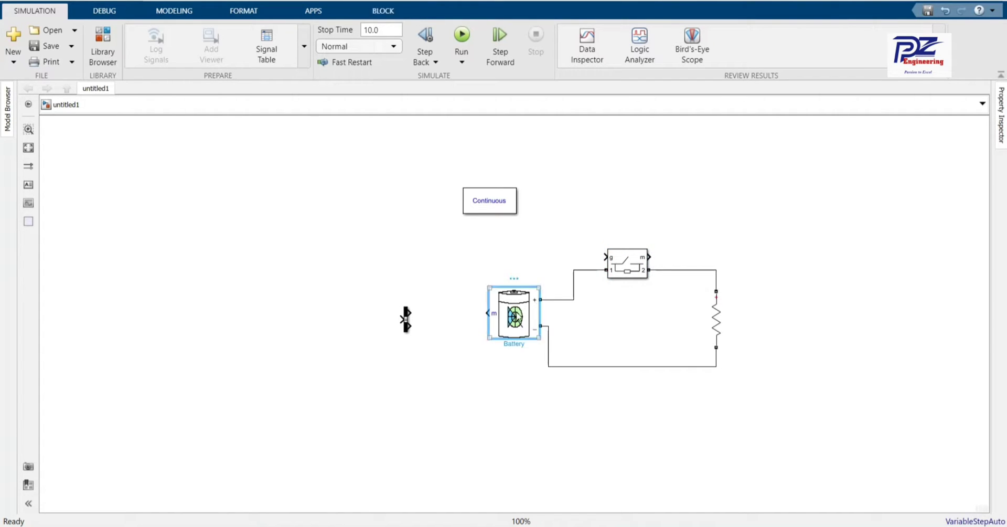
double_click(517, 317)
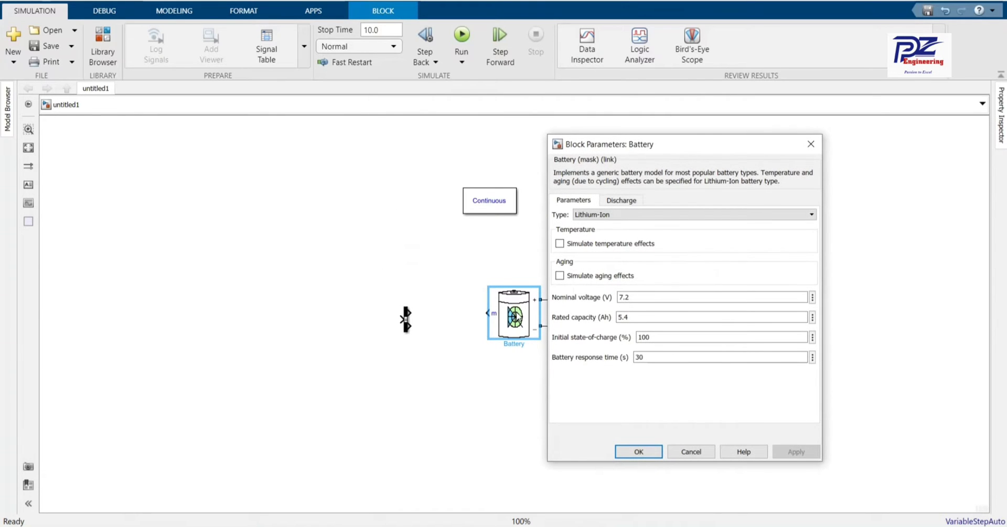
left_click(631, 213)
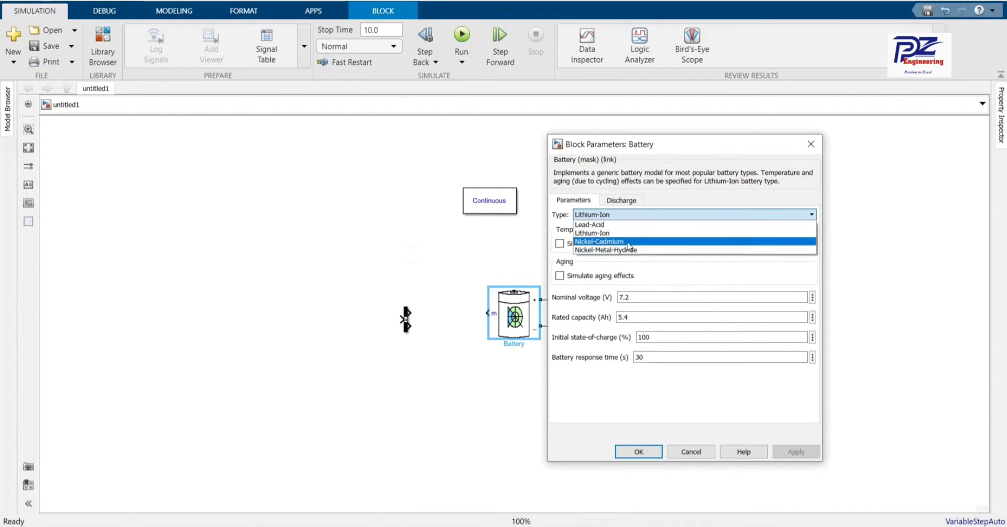
left_click(705, 195)
double_click(664, 299)
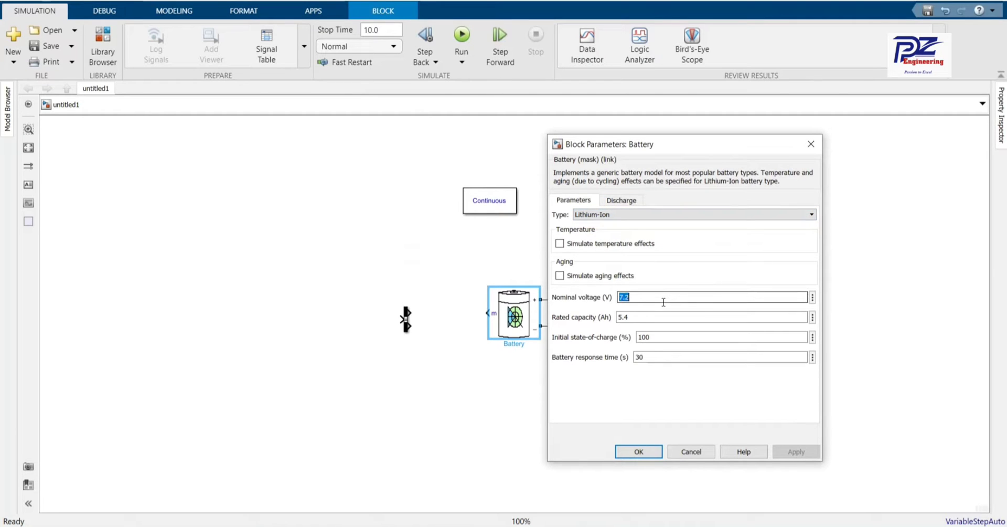
type("12")
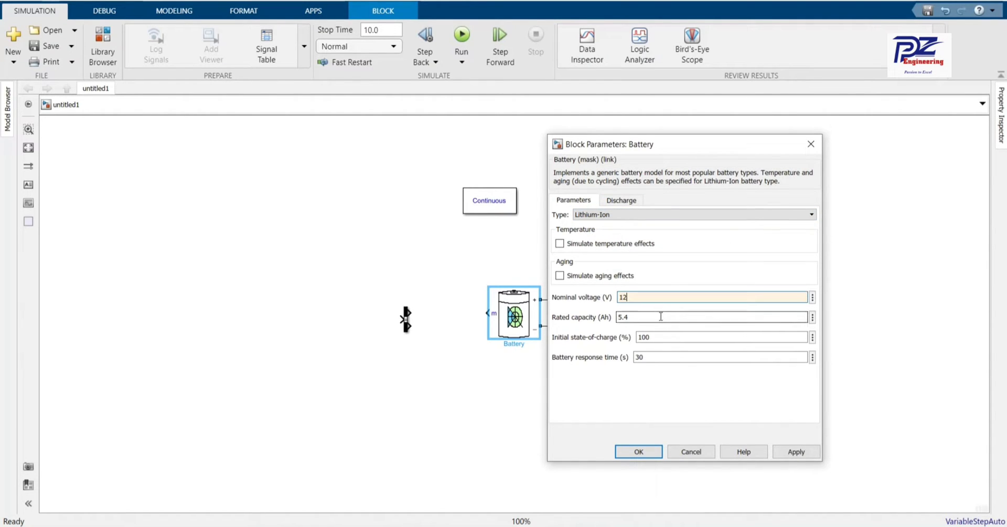
double_click(659, 317)
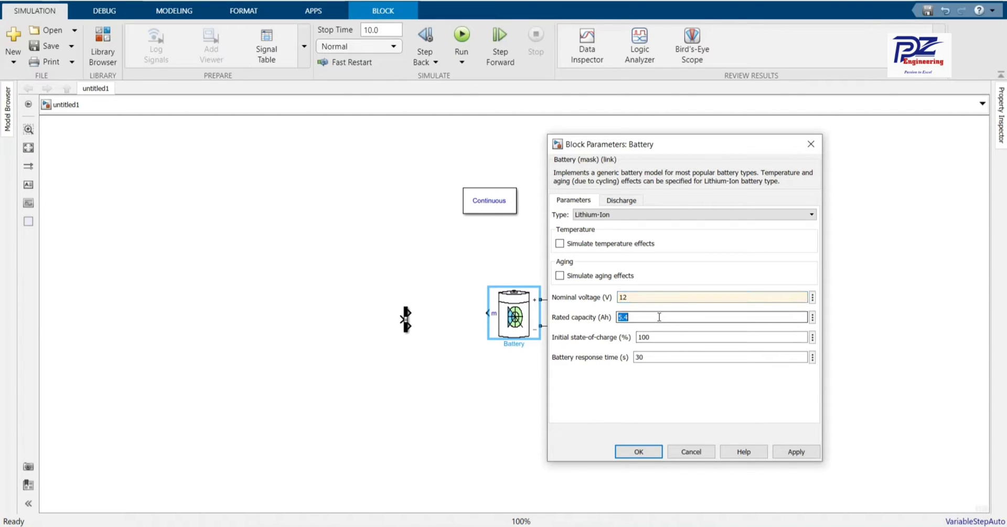
type("30")
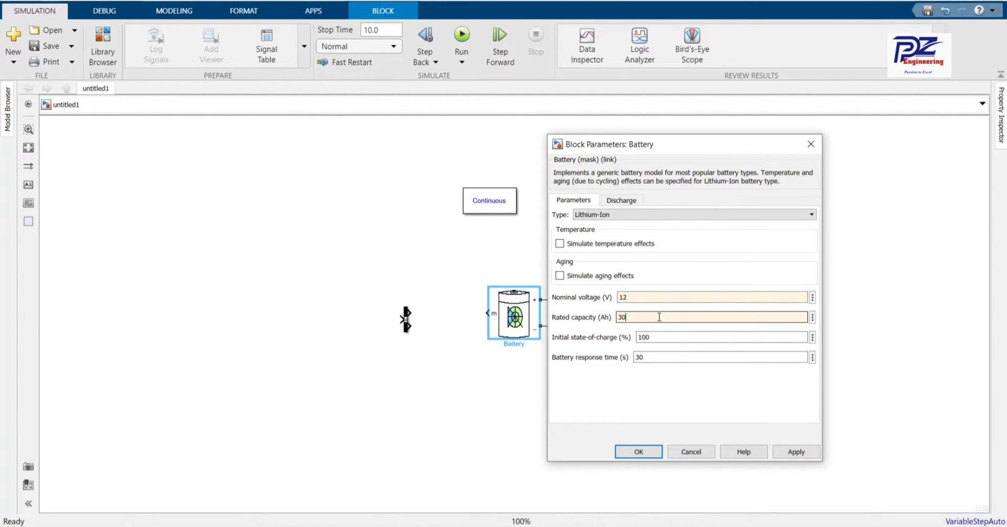
left_click(798, 456)
left_click(639, 451)
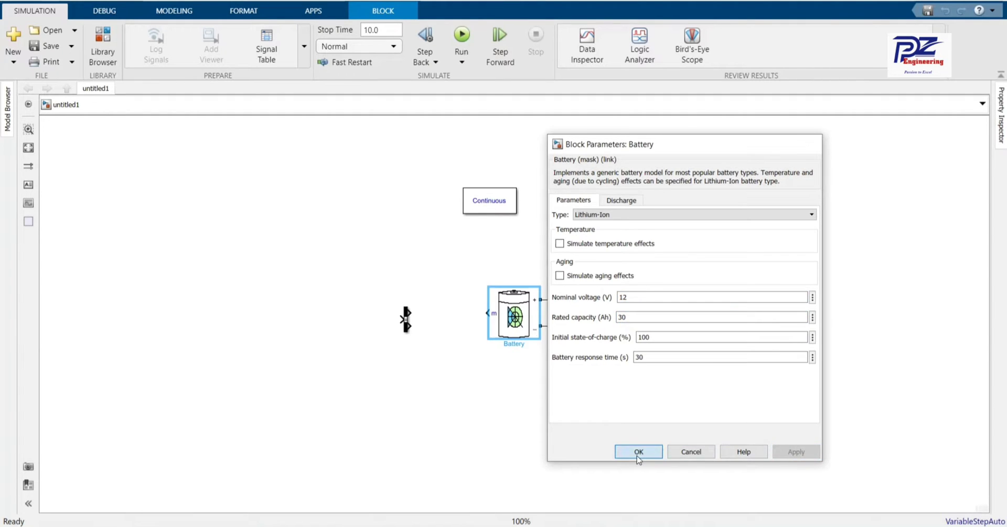
Rotate the Bus Selector and connect it to the battery's m output
left_click(403, 320)
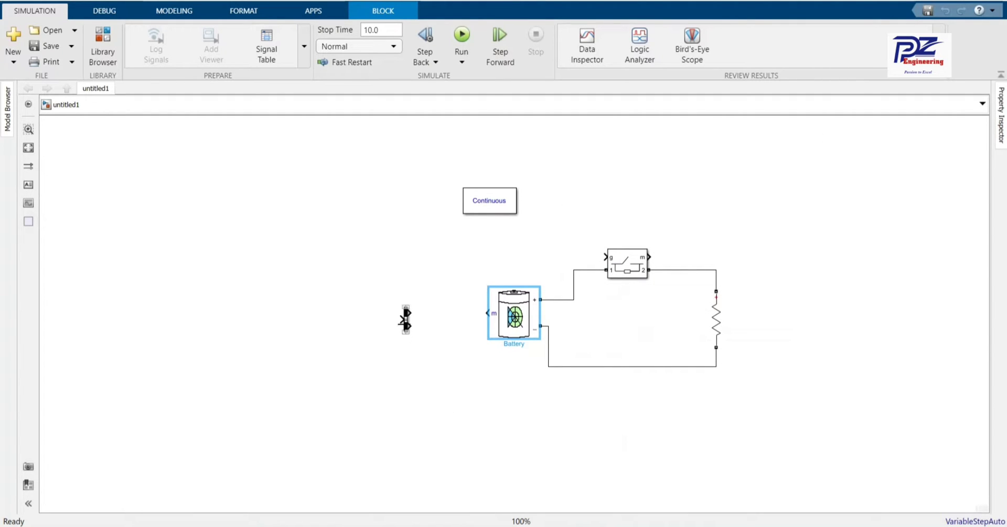
key("ctrl+r")
key("ctrl+r")
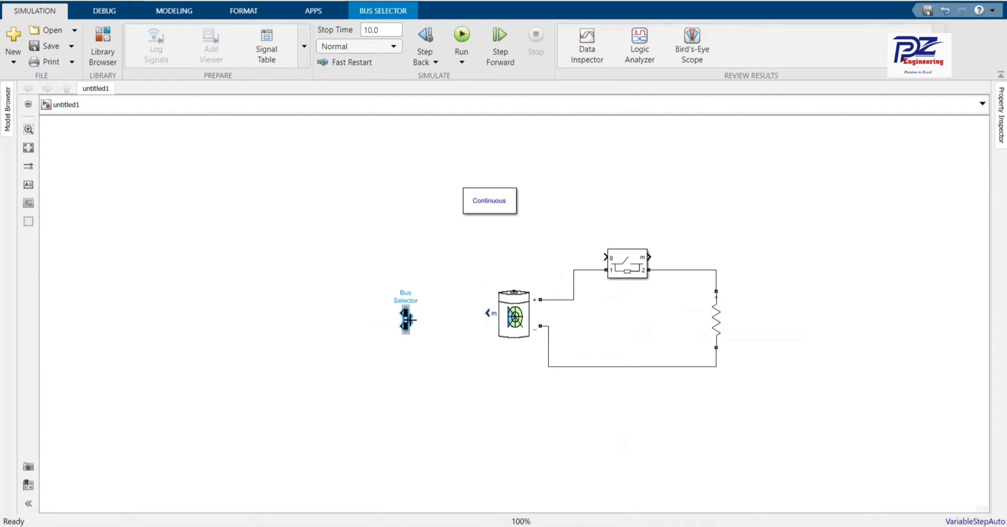
left_click_drag(409, 319, 491, 313)
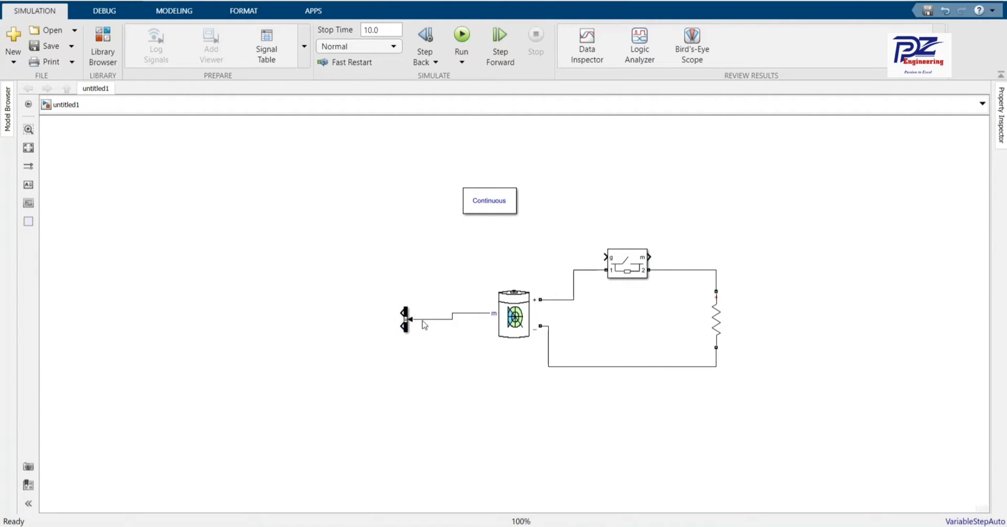
Shift the Bus Selector so its line to the battery's m port runs straight
left_click_drag(408, 319, 425, 314)
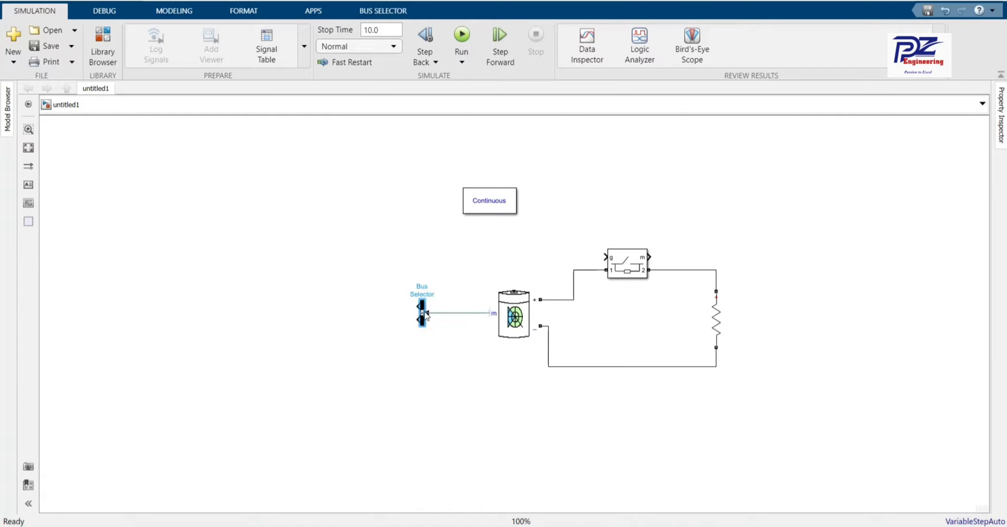
double_click(424, 310)
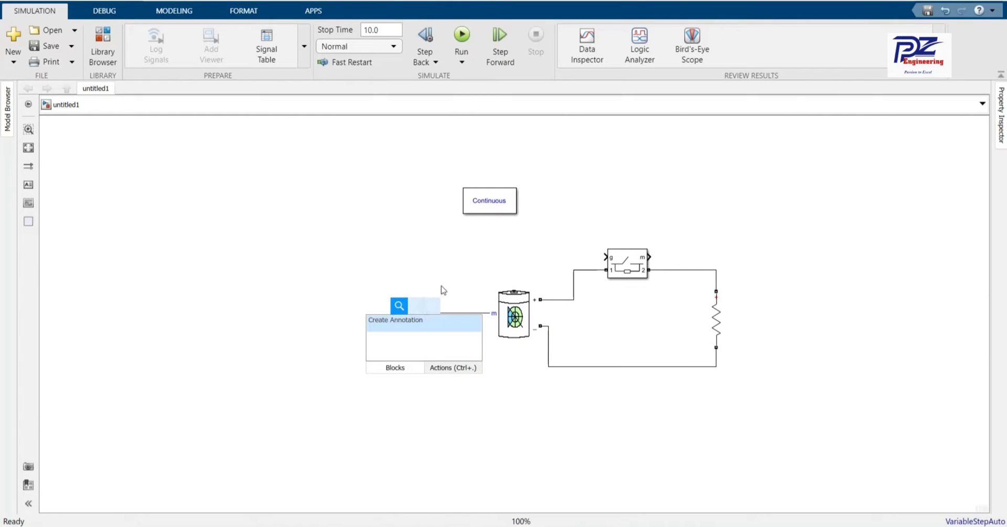
key("Escape")
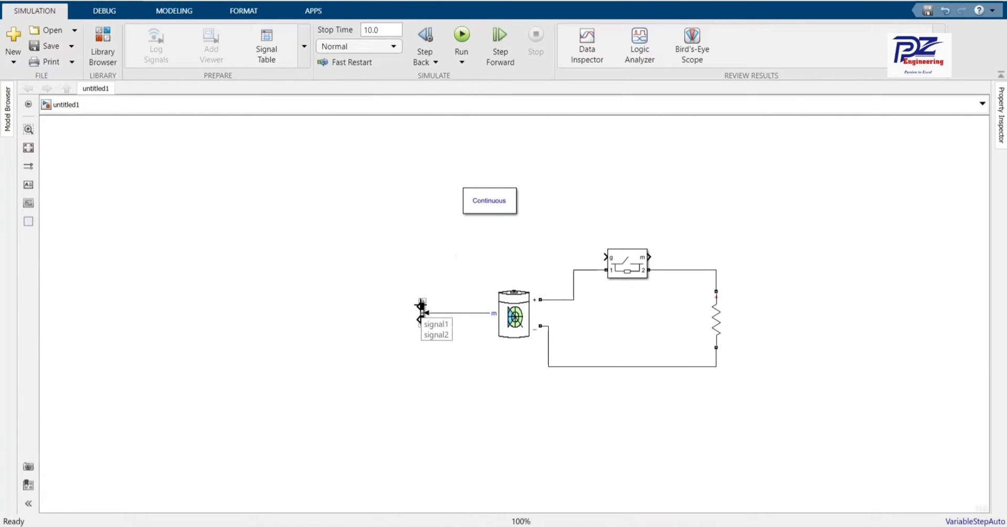
Remove the placeholder signal1 and signal2 outputs from the Bus Selector
double_click(422, 313)
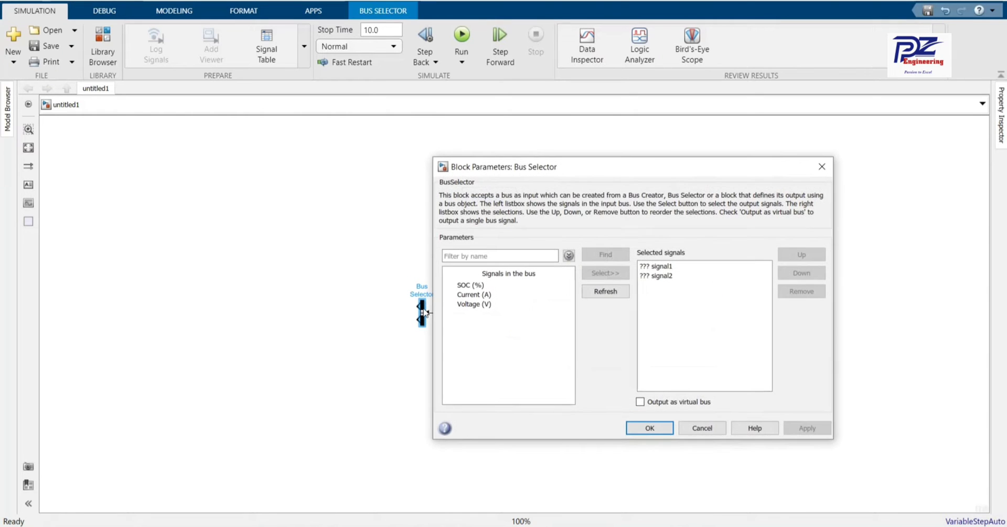
left_click(662, 266)
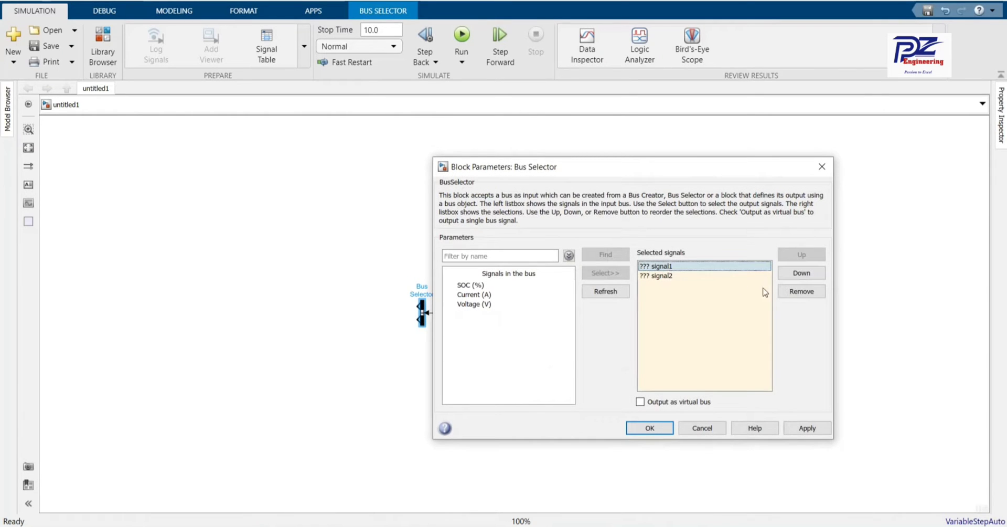
left_click(798, 293)
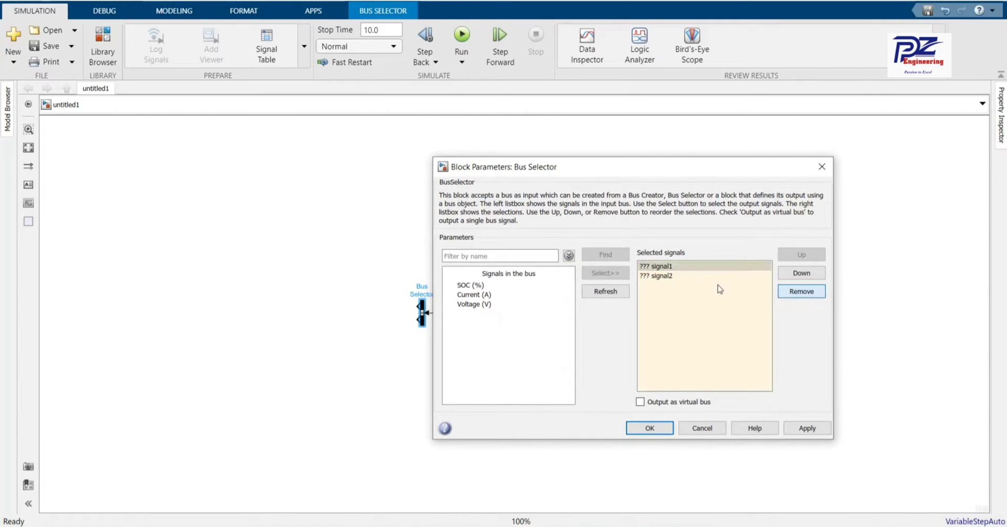
left_click(802, 291)
left_click(801, 292)
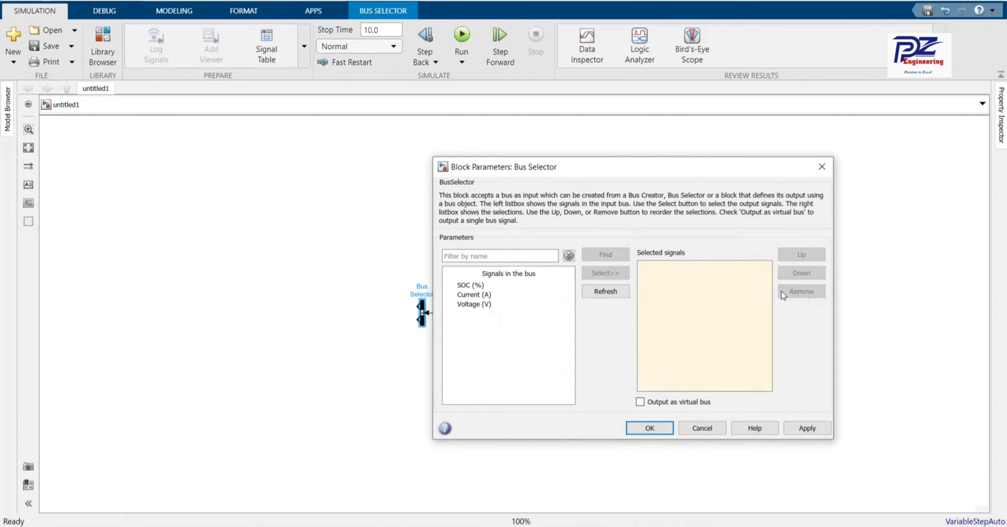
Select SOC (%), Current (A) and Voltage (V) as Bus Selector outputs and stretch the block taller
left_click(488, 285)
left_click(591, 273)
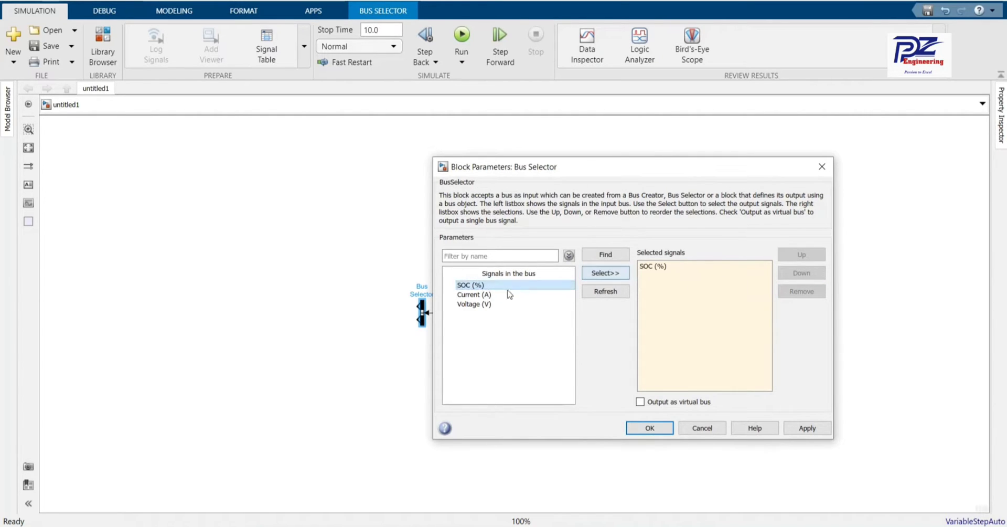
left_click(493, 294)
left_click(598, 276)
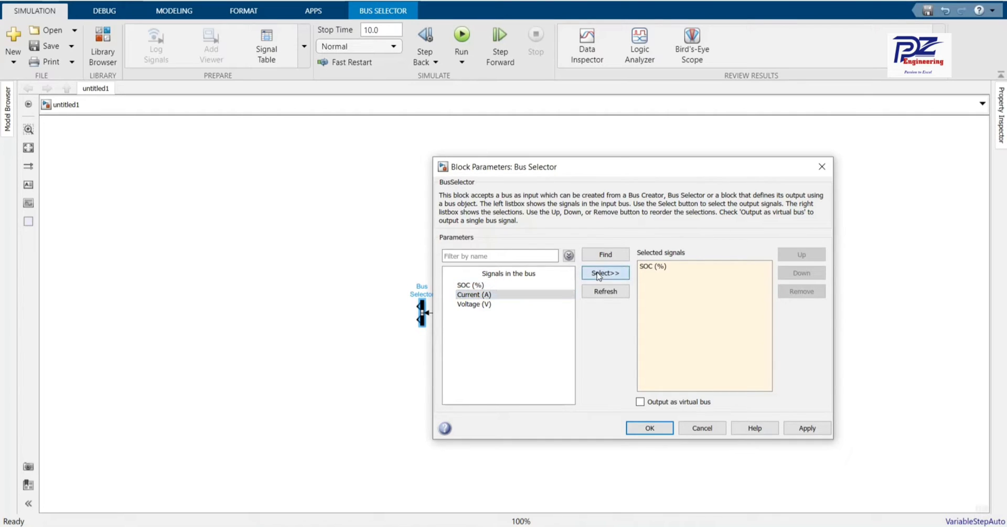
left_click(508, 304)
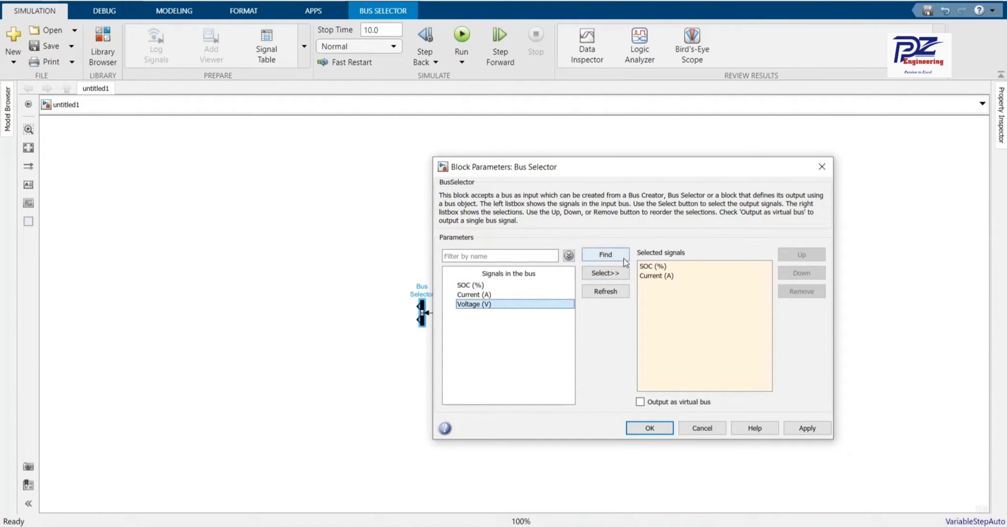
left_click(604, 272)
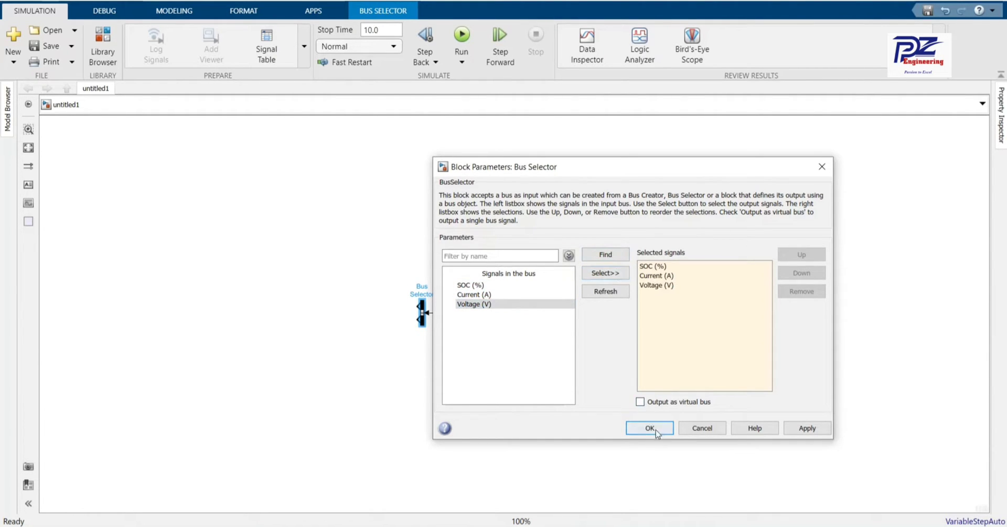
left_click(818, 428)
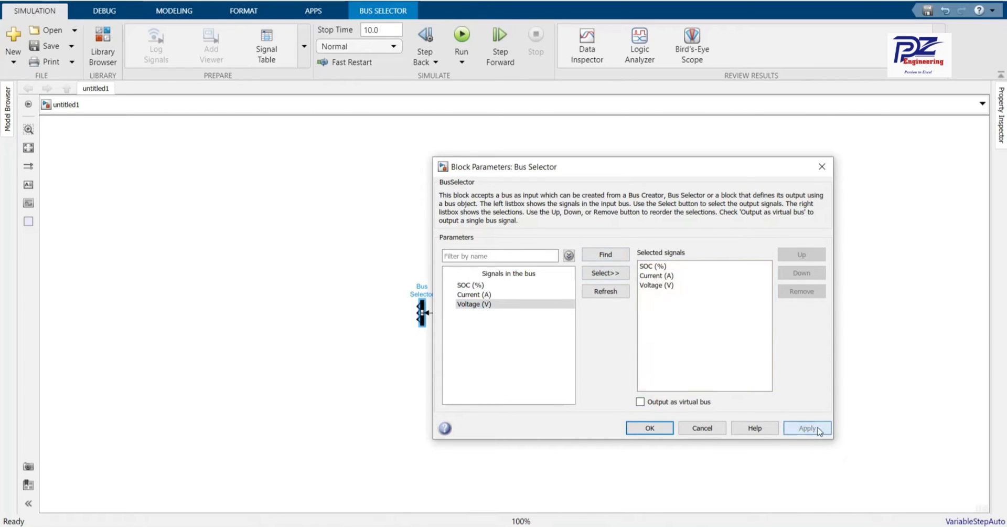
left_click(650, 427)
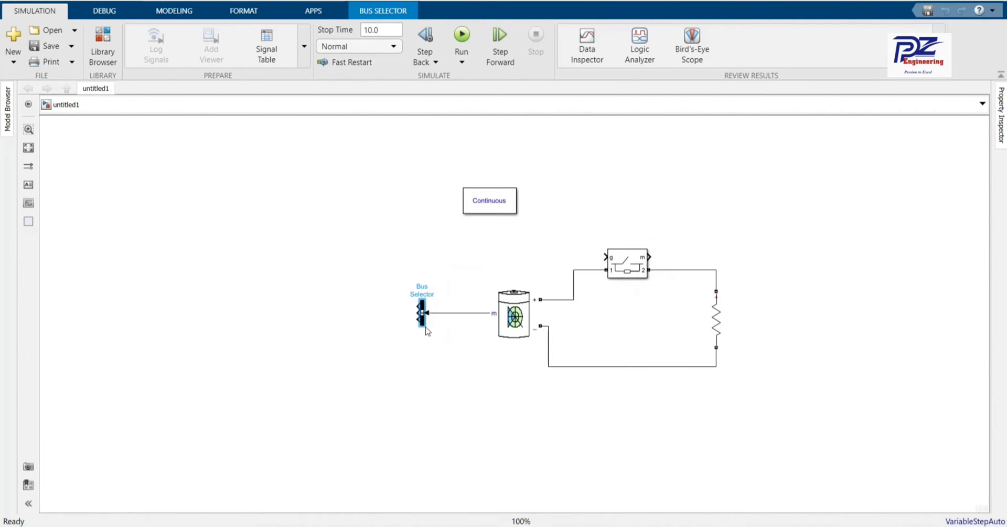
mouse_move(419, 325)
left_mouse_down()
mouse_move(418, 348)
mouse_move(428, 332)
left_mouse_up()
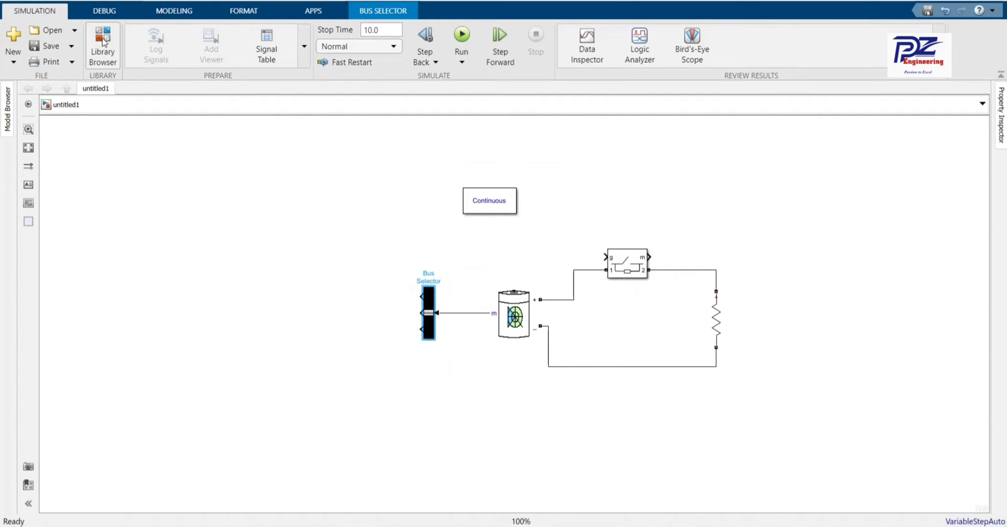
left_click(97, 46)
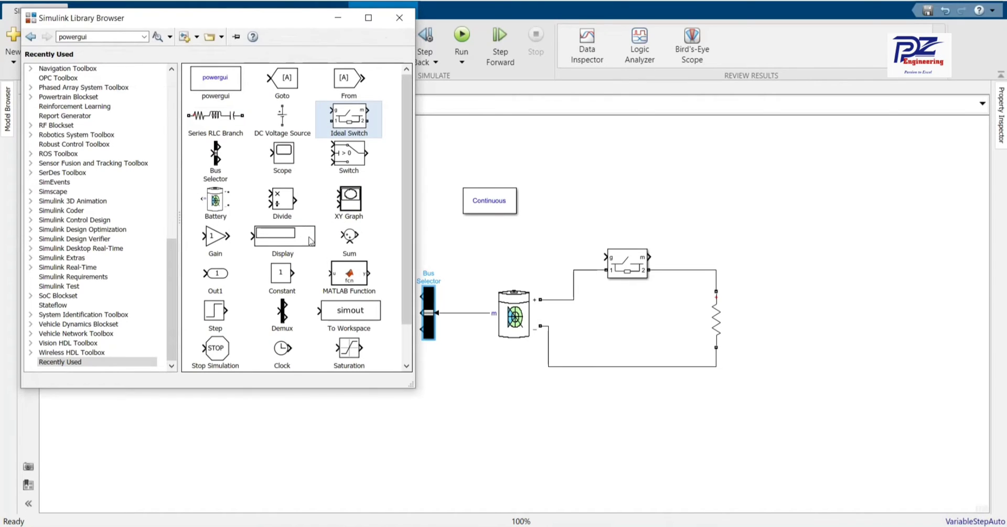
Add a Scope and a DC Voltage Source block to the model
right_click(291, 157)
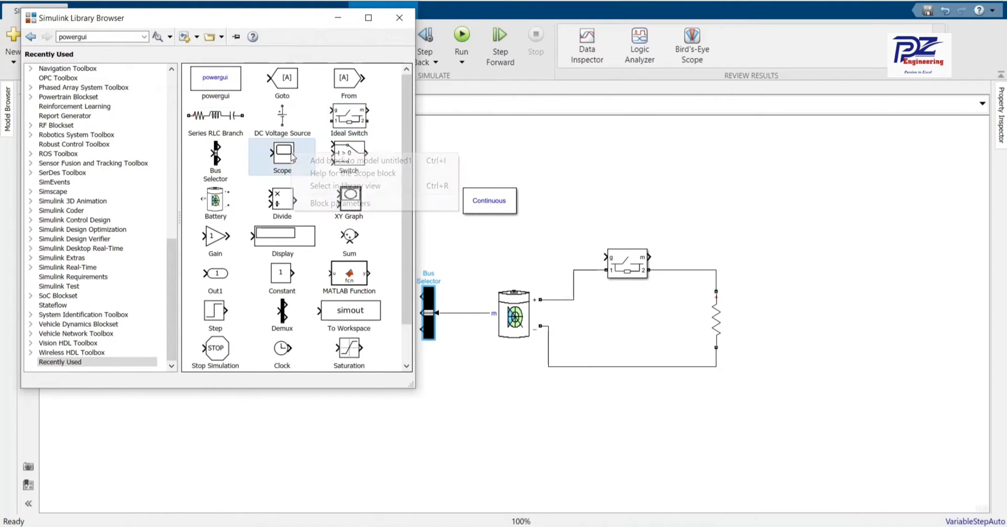
left_click(313, 160)
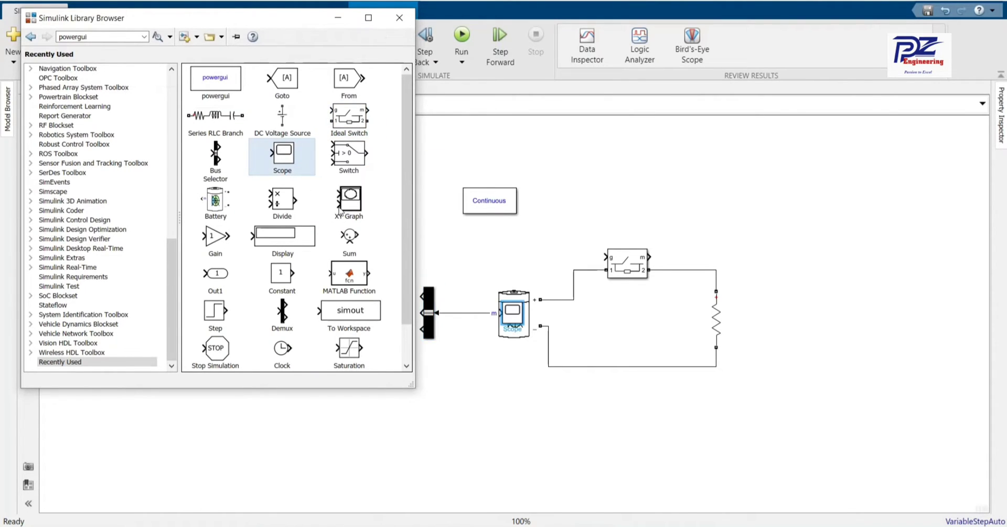
right_click(284, 120)
left_click(305, 123)
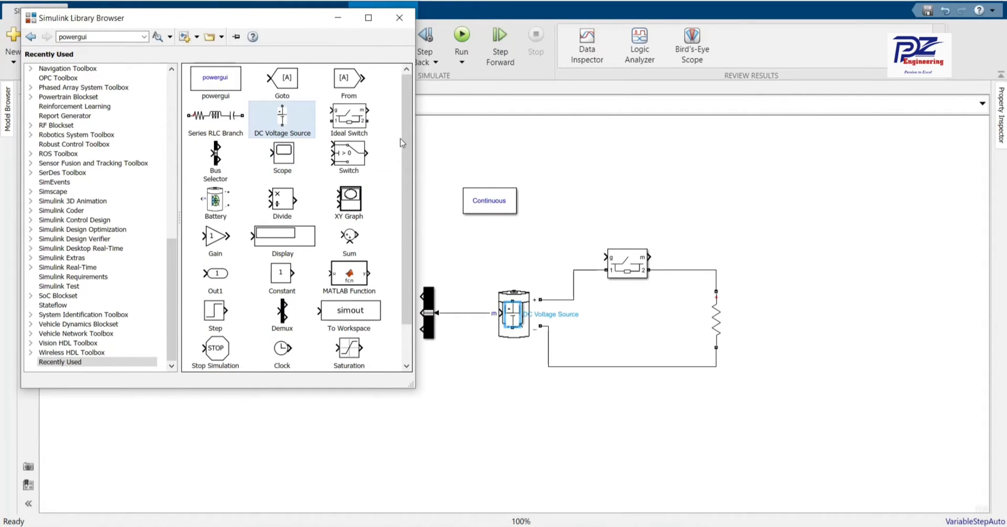
left_click_drag(406, 140, 405, 164)
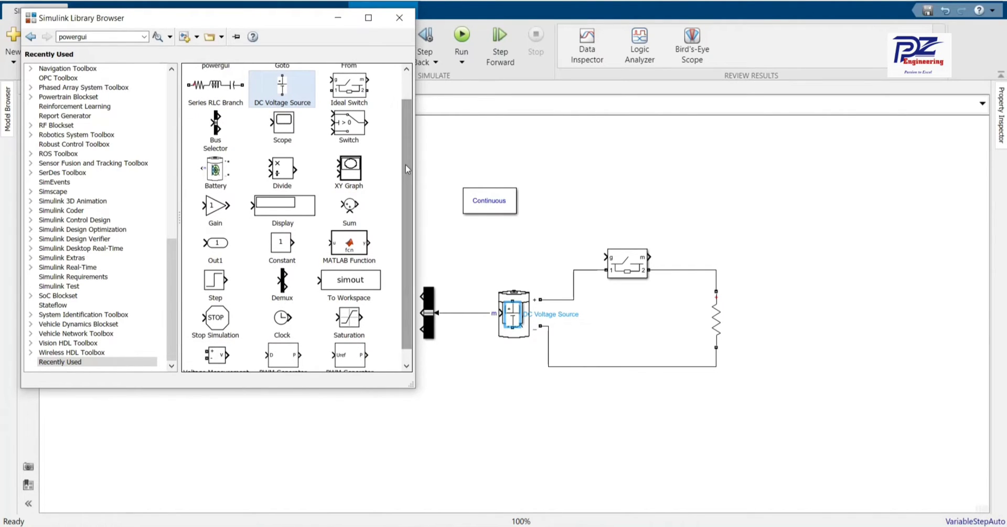
Add the Step, Goto and From blocks, then hide the library
right_click(210, 277)
left_click(230, 283)
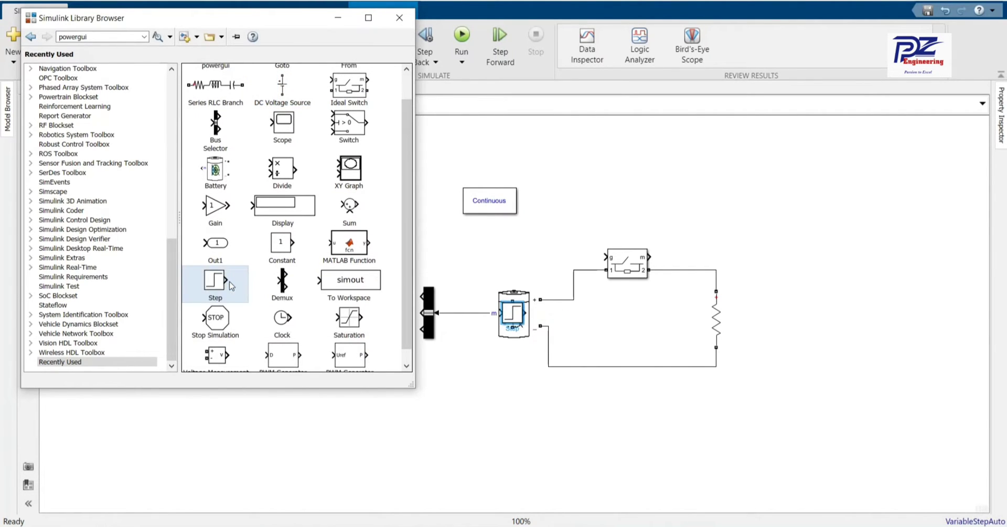
scroll(408, 84, "up", 2)
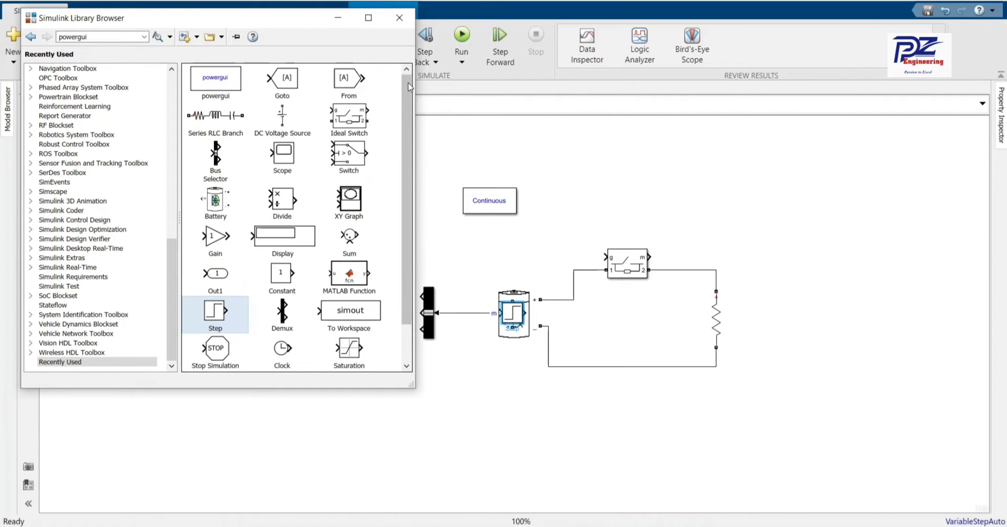
right_click(293, 79)
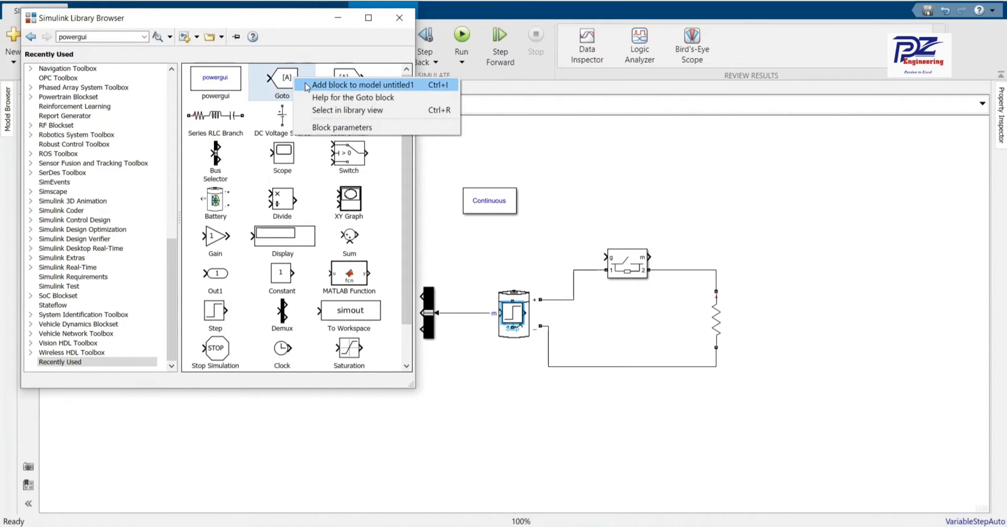
left_click(309, 84)
right_click(347, 91)
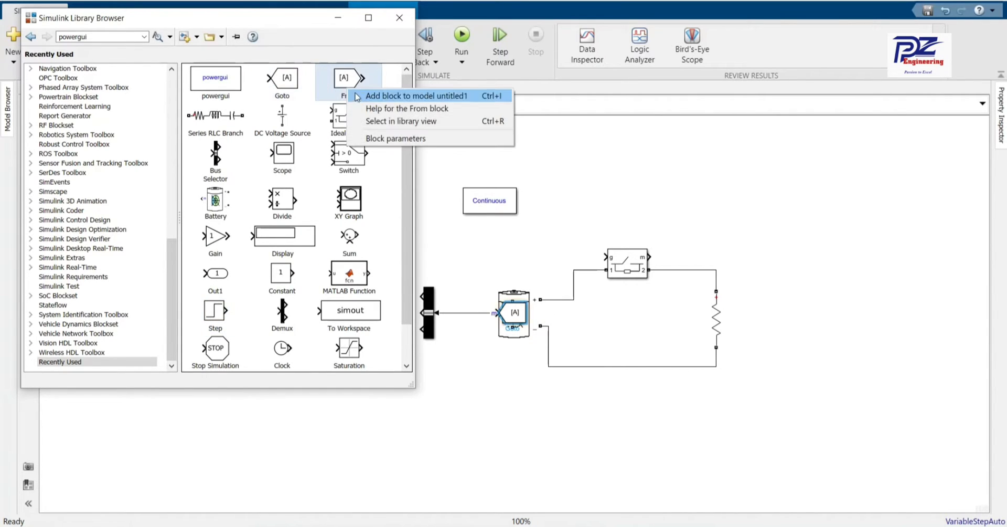
left_click(359, 95)
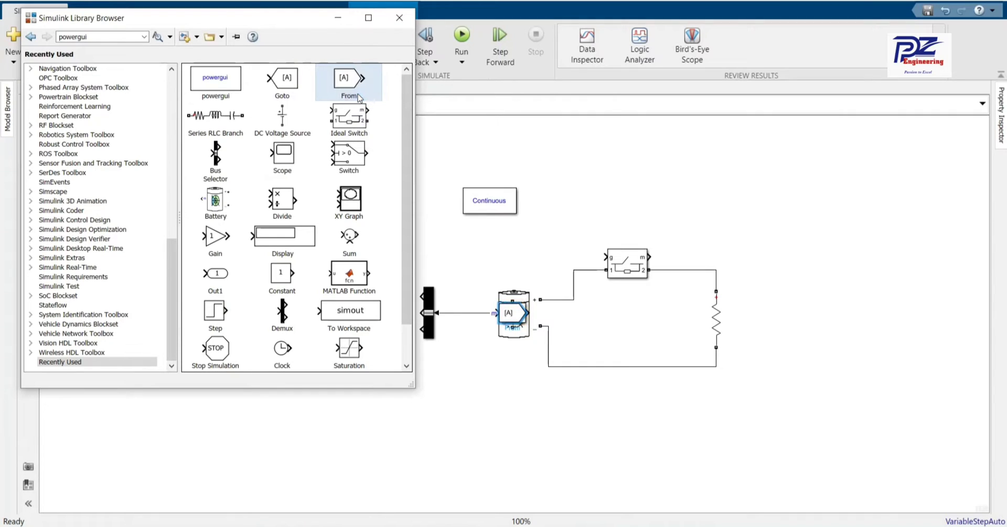
left_click(338, 17)
Move the From, Goto, Step and DC Voltage Source blocks off the battery to separate spots
left_click_drag(509, 315, 285, 404)
left_click_drag(514, 317, 448, 442)
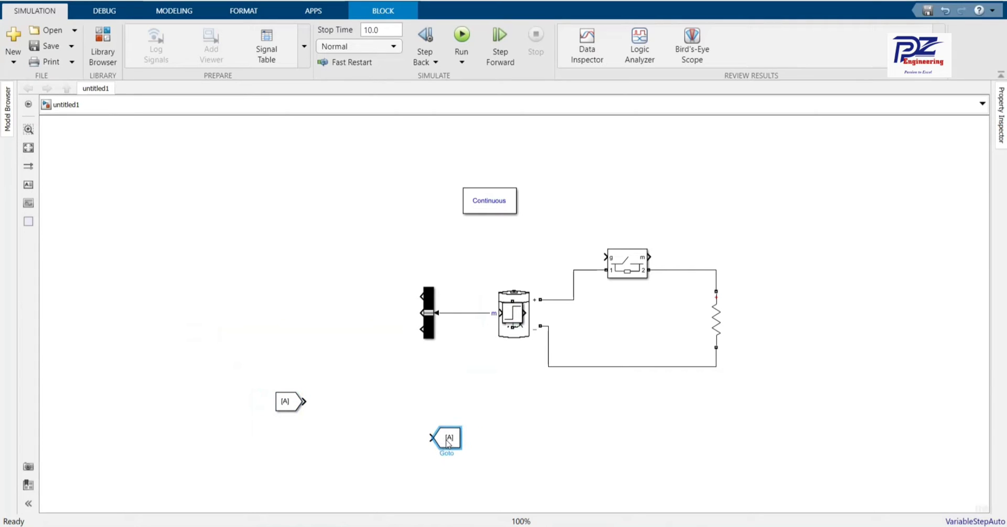
left_click_drag(511, 313, 305, 314)
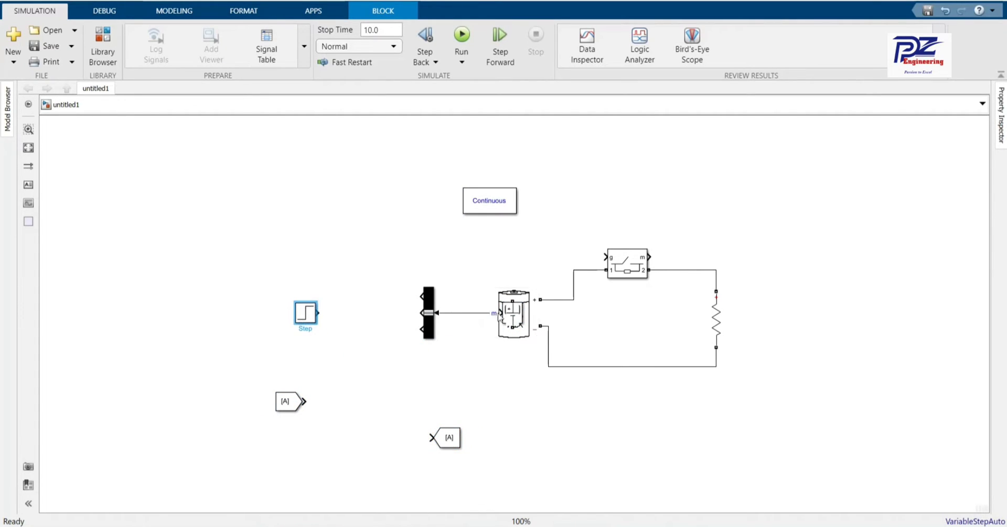
left_click_drag(514, 318, 733, 433)
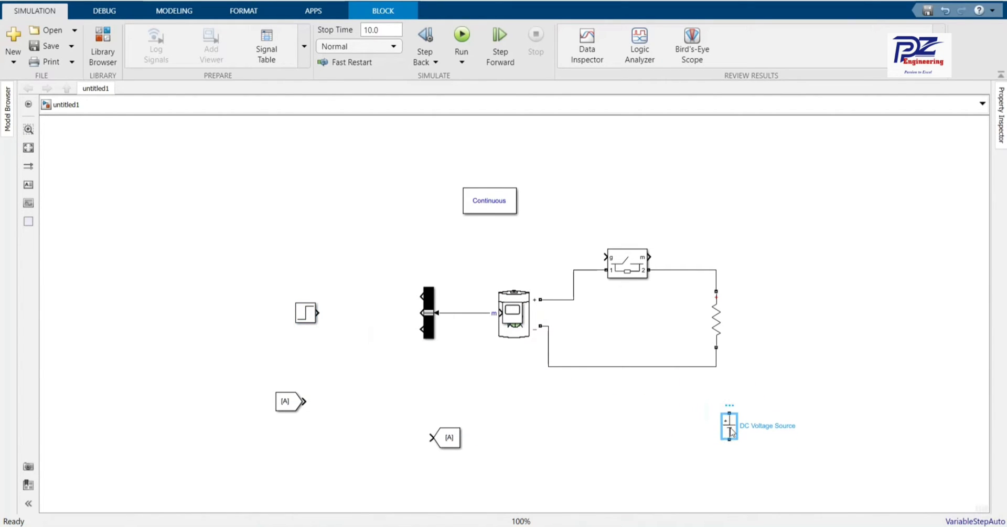
Replace the DC Voltage Source's 100 V amplitude with a new value
double_click(733, 434)
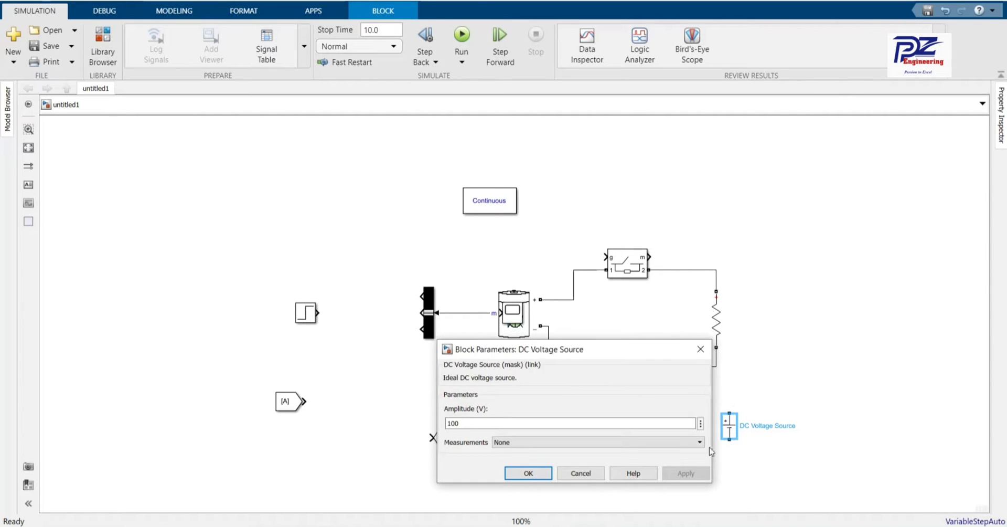
double_click(677, 423)
type("14.5")
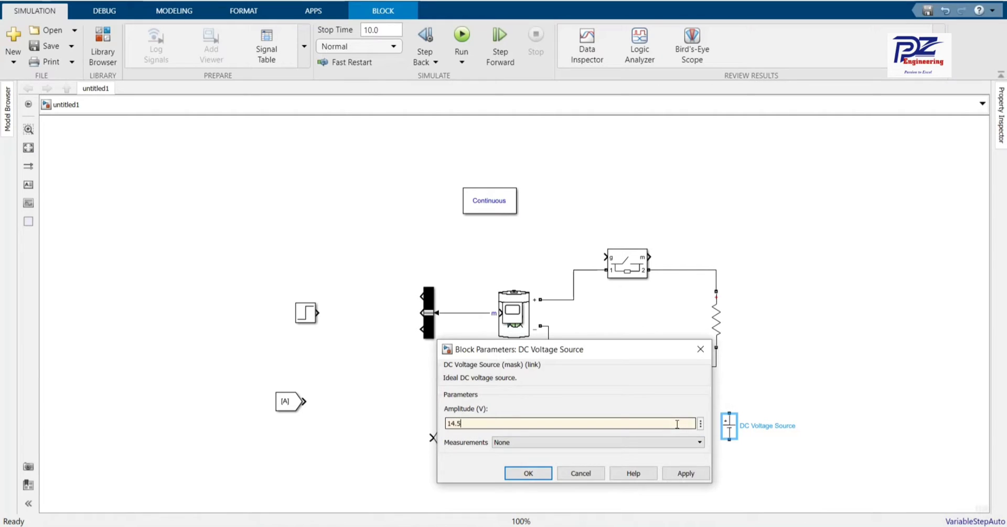
key("Return")
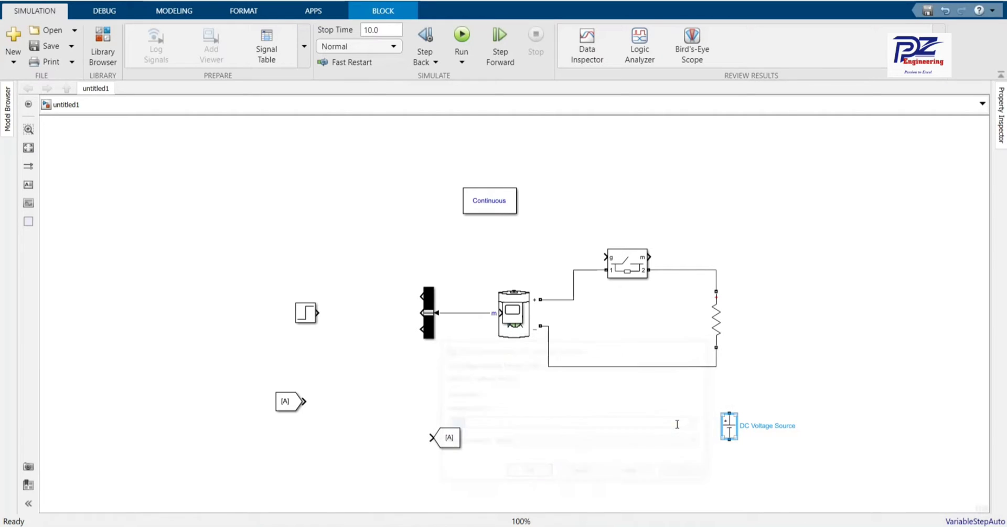
Paste two Ideal Switch copies and wire them to the DC Voltage Source terminals
left_click_drag(650, 469, 722, 434)
left_click(729, 433)
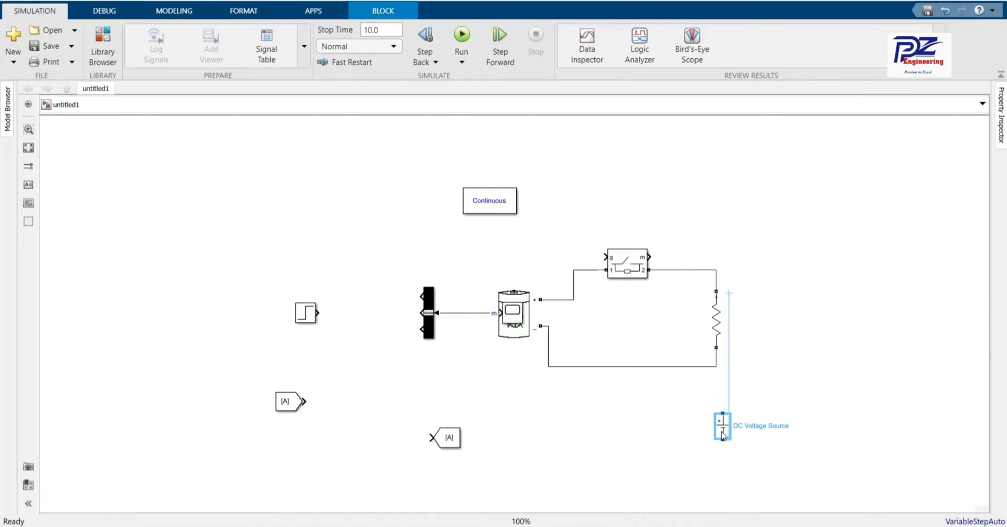
left_click(621, 267)
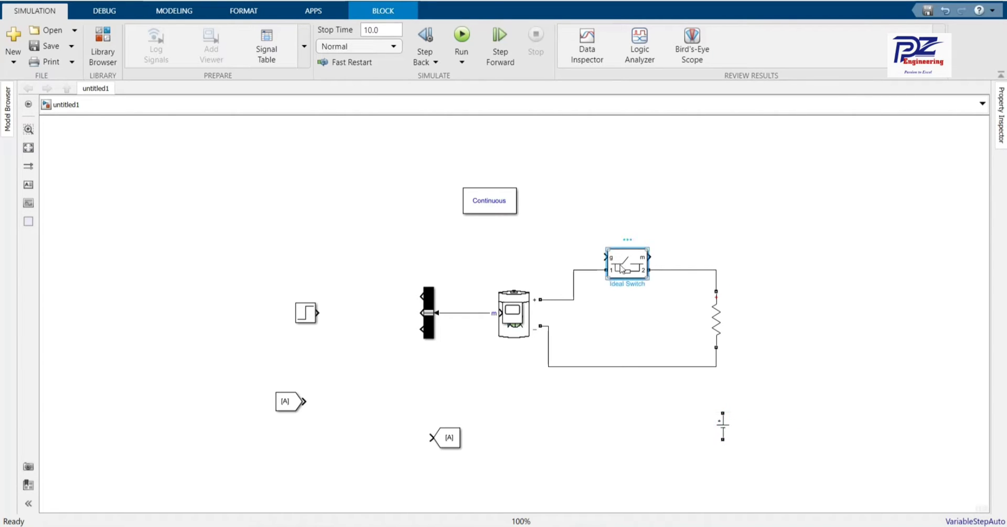
left_click(614, 446)
key("ctrl+v")
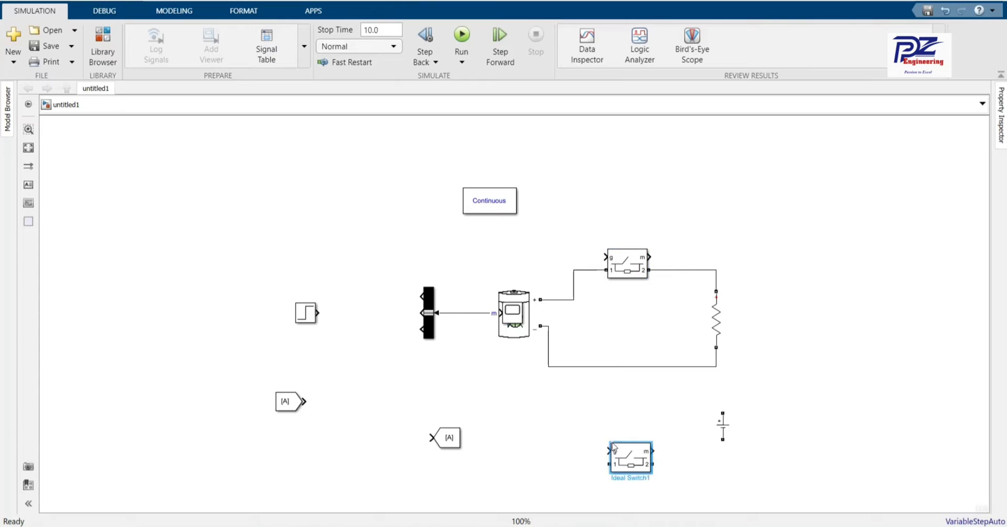
key("ctrl+v")
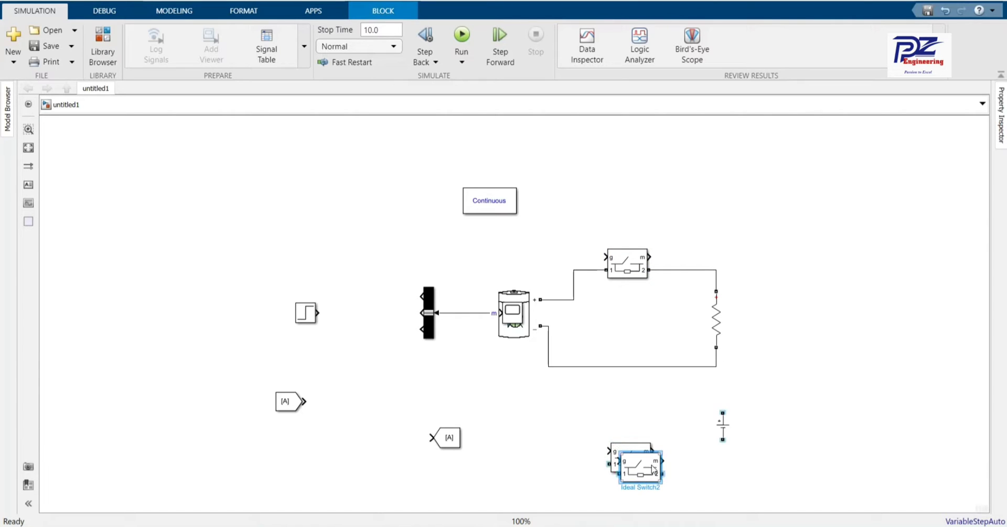
mouse_move(651, 469)
left_mouse_down()
mouse_move(651, 391)
mouse_move(653, 403)
mouse_move(708, 401)
mouse_move(723, 414)
left_mouse_up()
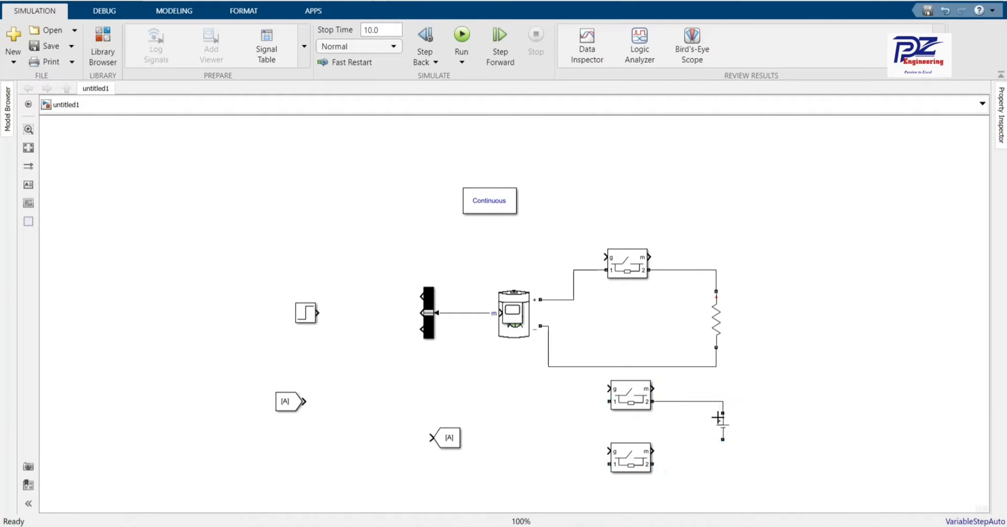
mouse_move(654, 464)
left_mouse_down()
mouse_move(710, 461)
mouse_move(726, 441)
left_mouse_up()
Move the Goto block further left and the Scope left of the Bus Selector
left_click(445, 438)
left_click_drag(446, 438, 373, 438)
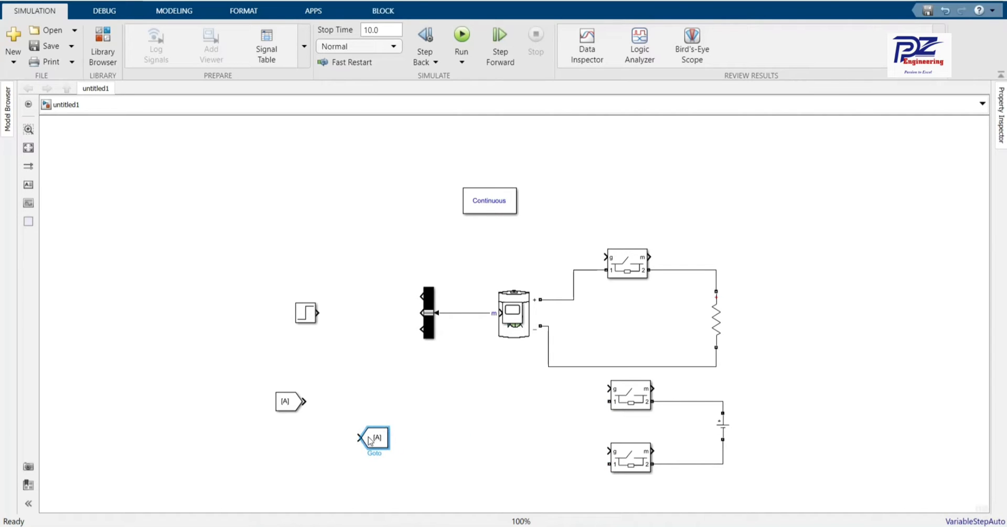
left_click(516, 313)
left_click_drag(516, 313, 359, 341)
Turn the Scope toward the Bus Selector, add input ports and use a 3x1 stacked layout
key("ctrl+r")
key("ctrl+r")
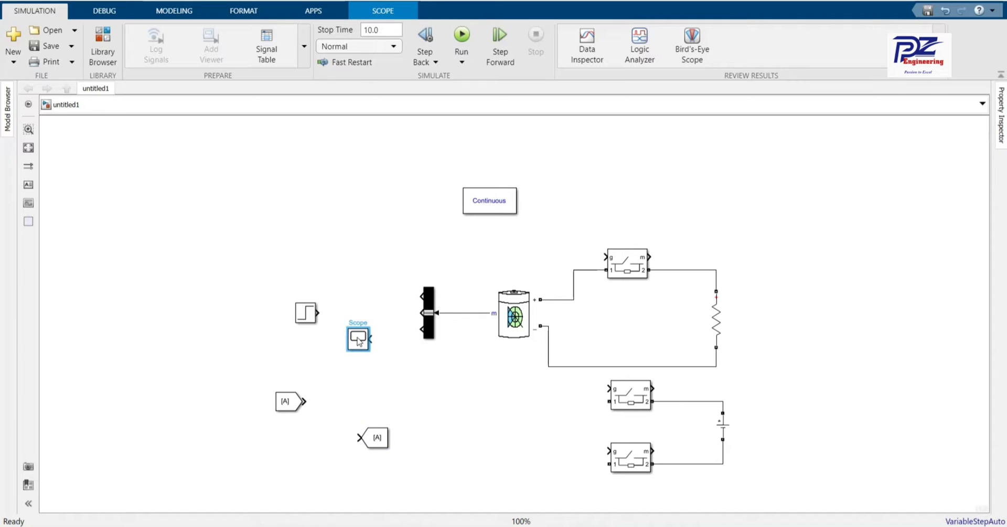
double_click(358, 339)
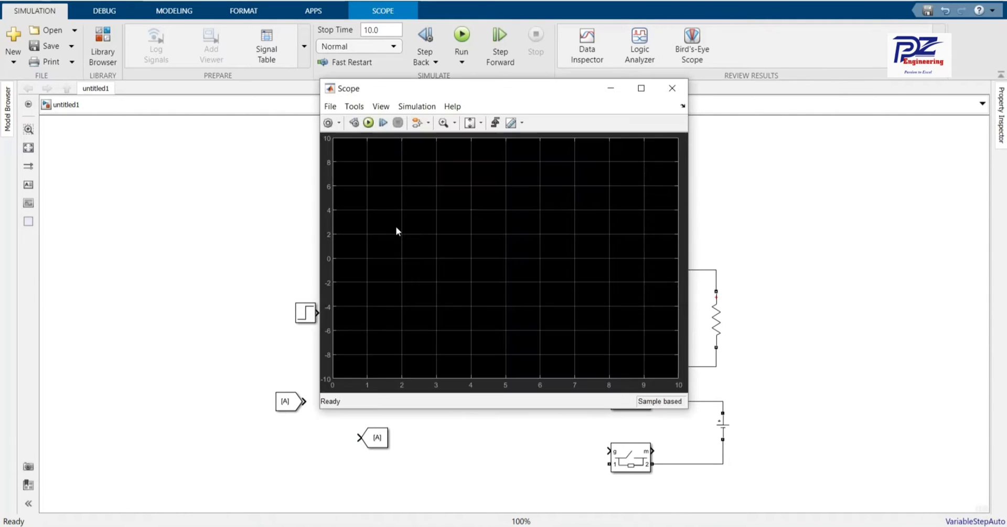
left_click(330, 107)
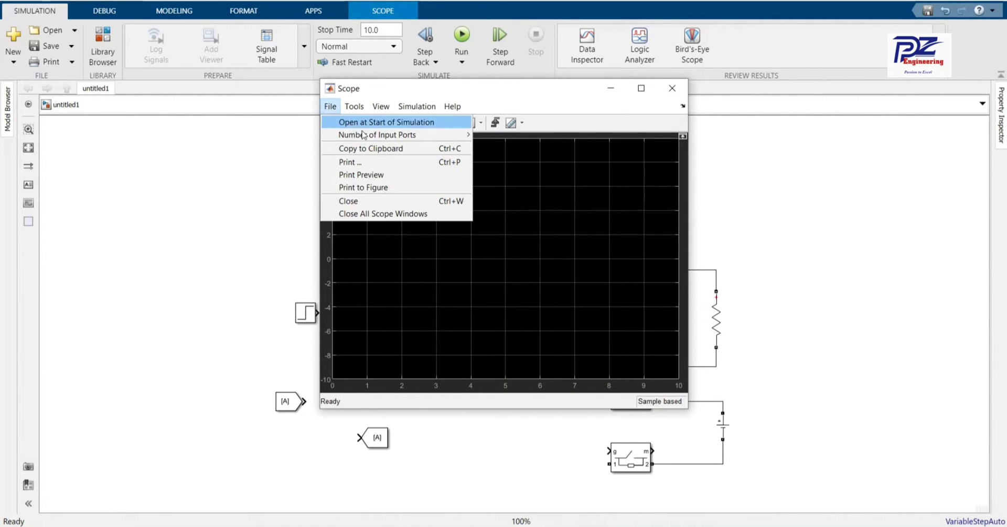
mouse_move(435, 135)
left_click(493, 151)
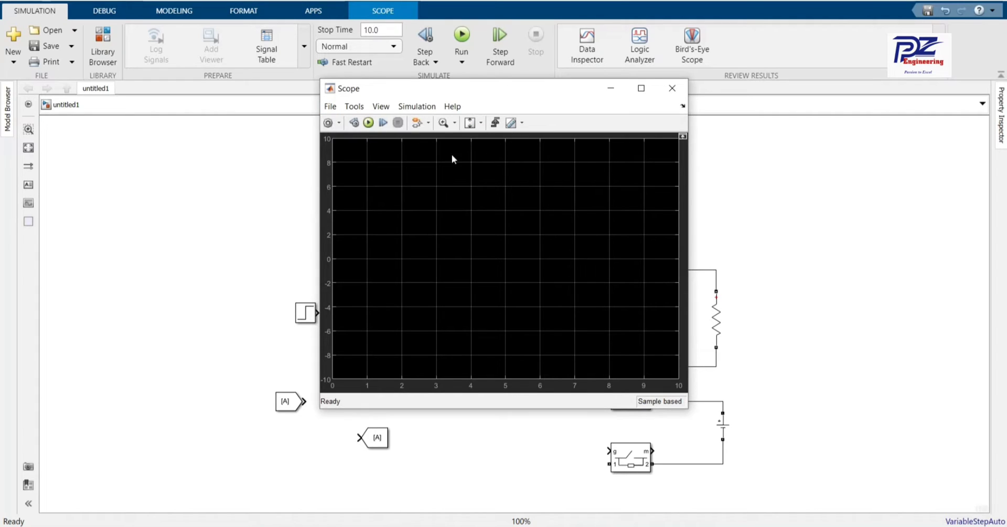
left_click(380, 106)
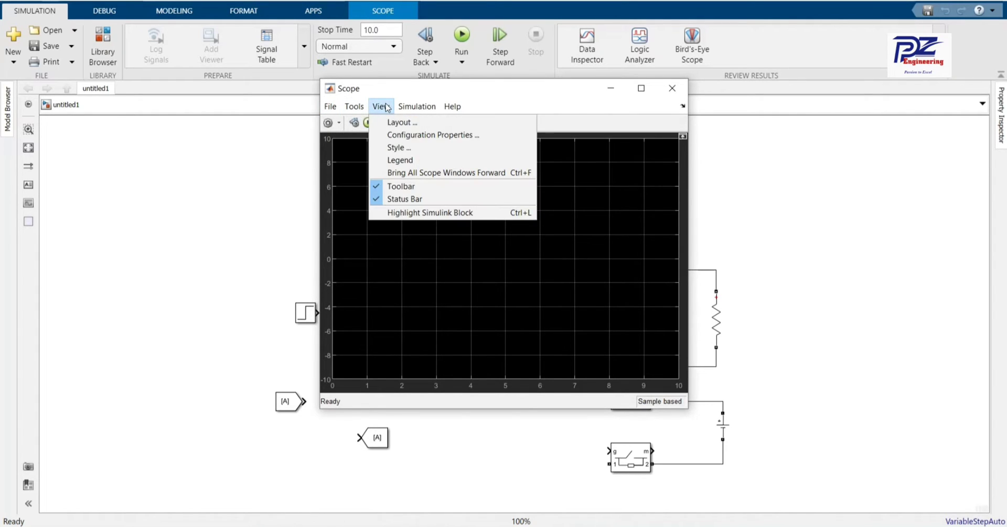
left_click(414, 124)
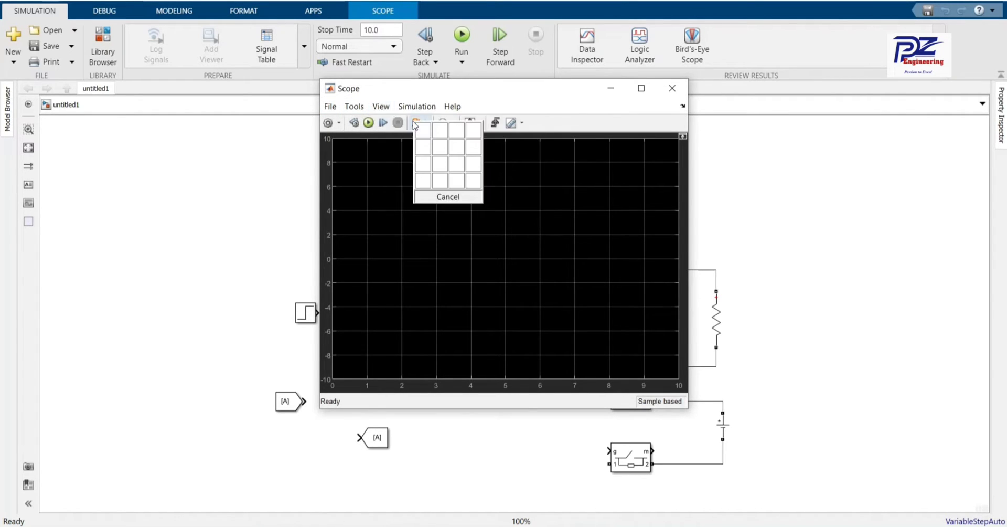
left_click(423, 162)
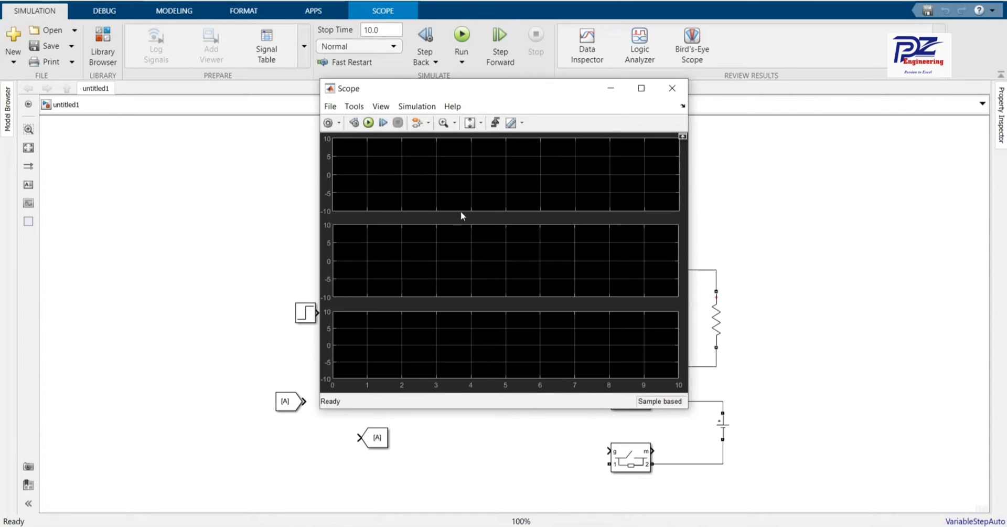
left_click(672, 88)
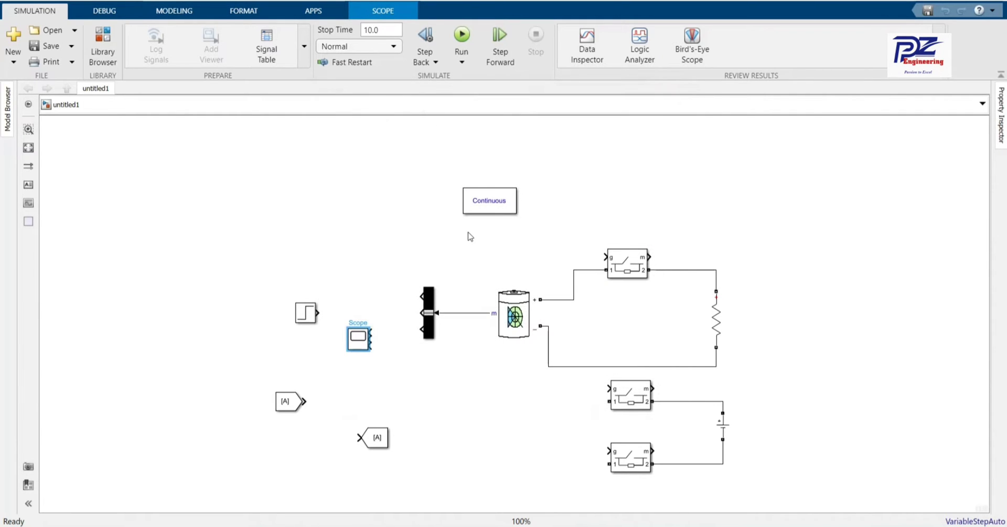
Enlarge the Scope and wire the SOC (%), Current (A) and Voltage (V) signals to its three inputs
left_click(371, 349)
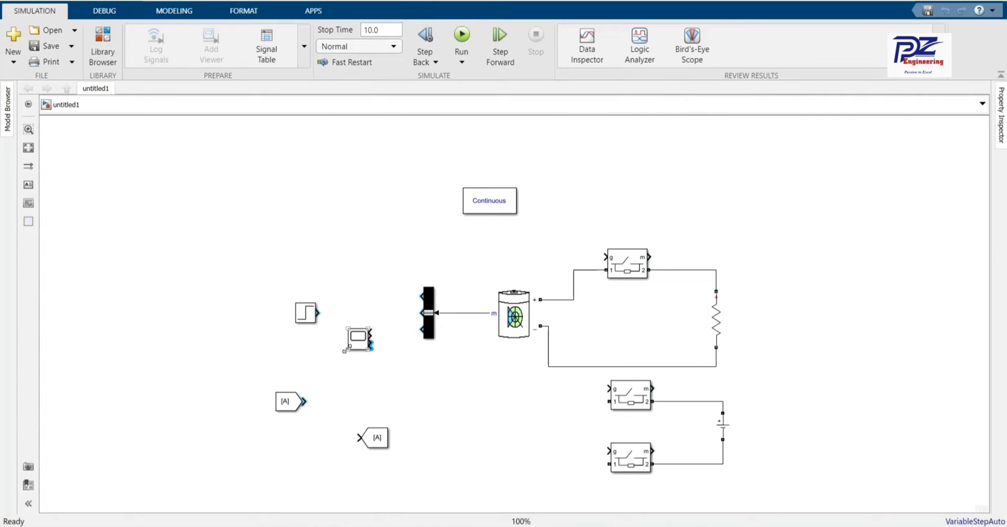
left_click_drag(345, 350, 369, 330)
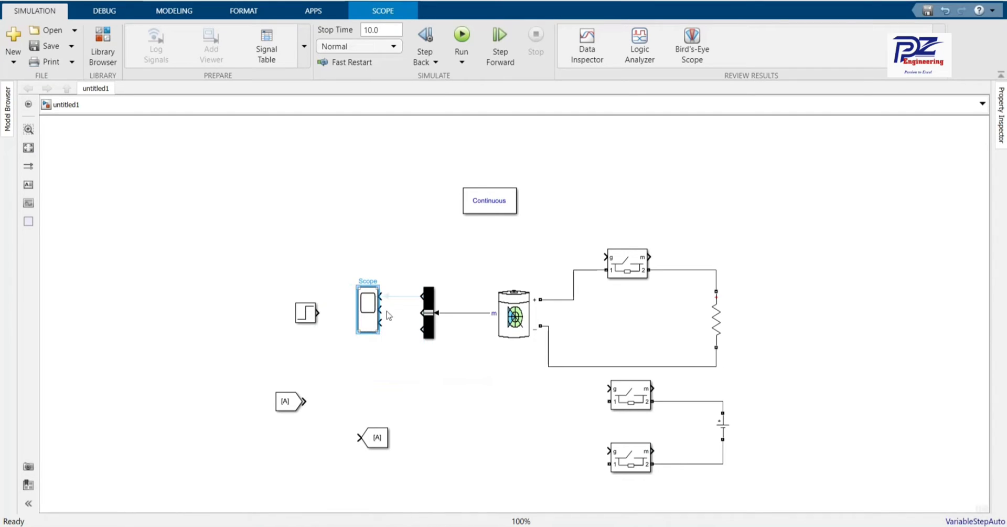
left_click(404, 302)
left_click_drag(381, 310, 422, 328)
left_click(369, 326)
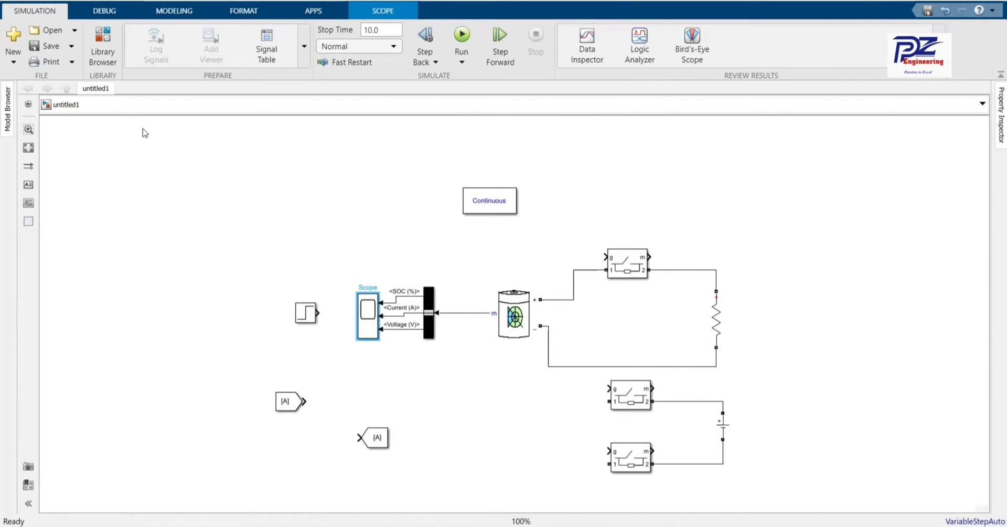
Add a Switch block from the Library Browser and place it below the scope
left_click(104, 52)
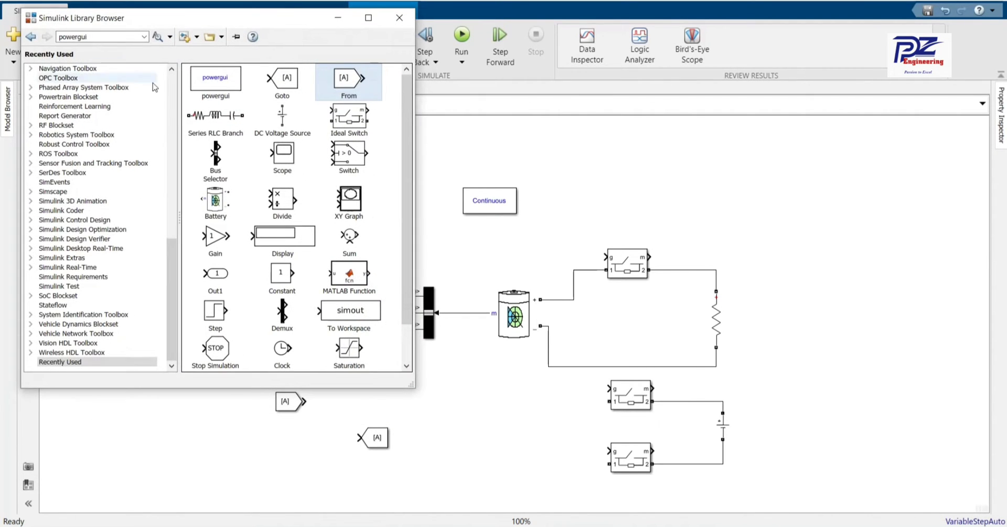
right_click(349, 160)
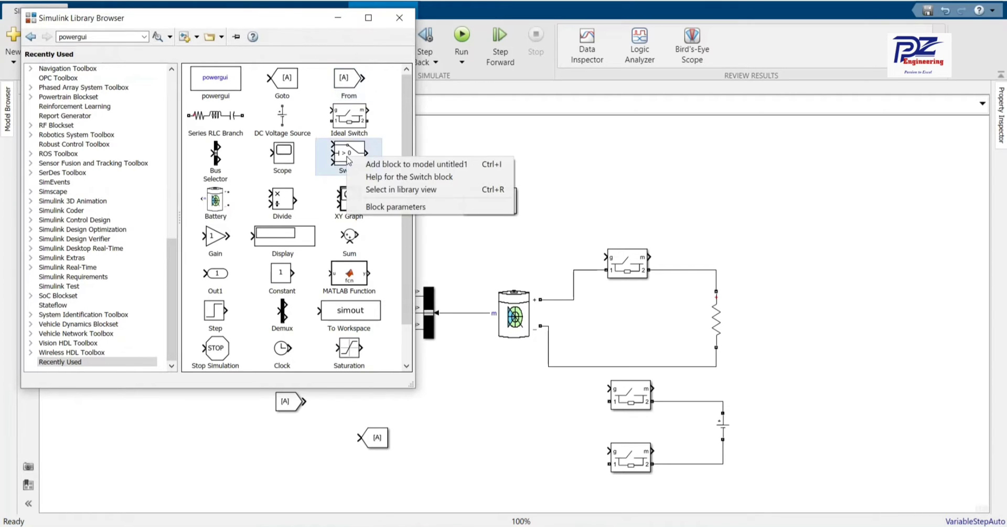
left_click(369, 167)
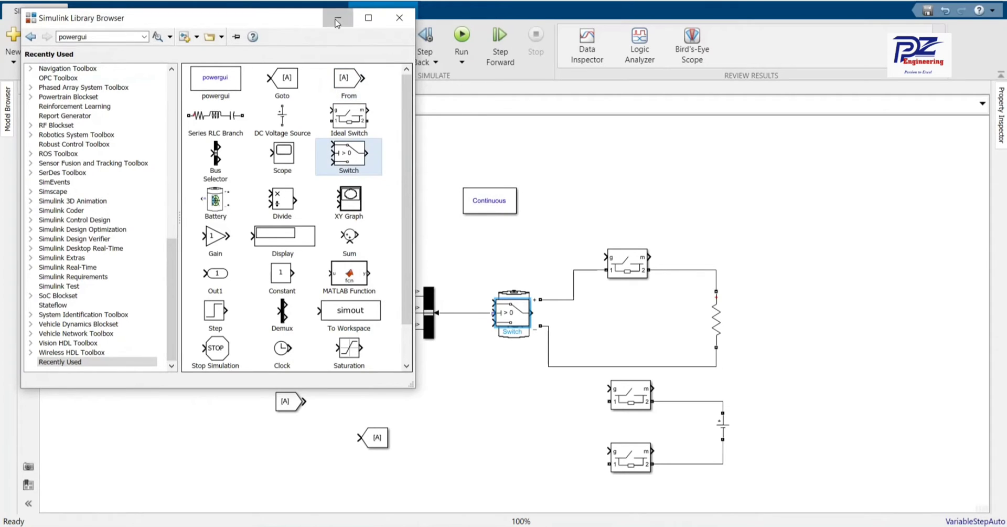
left_click(338, 18)
left_click_drag(506, 312, 366, 391)
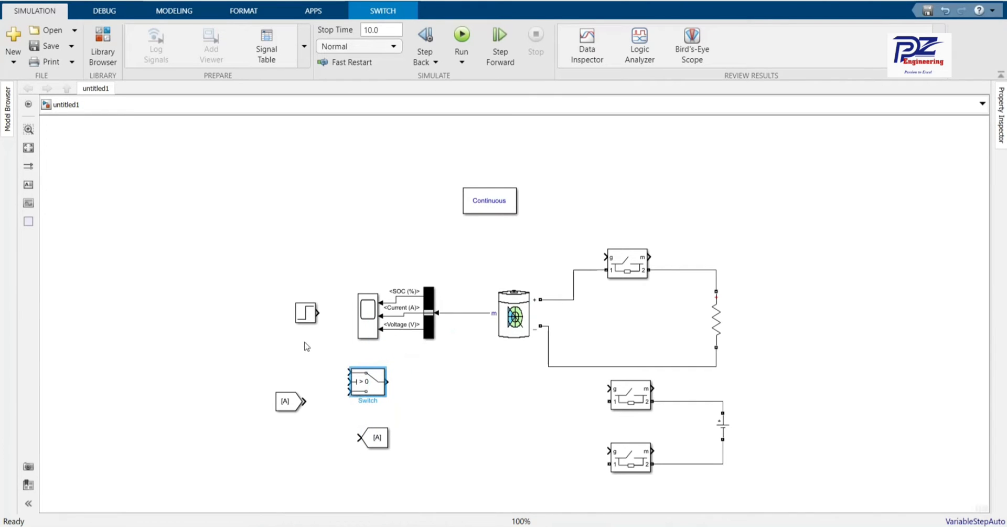
Set the Step block's step time to 4, stepping from 0 to 1
left_click(309, 322)
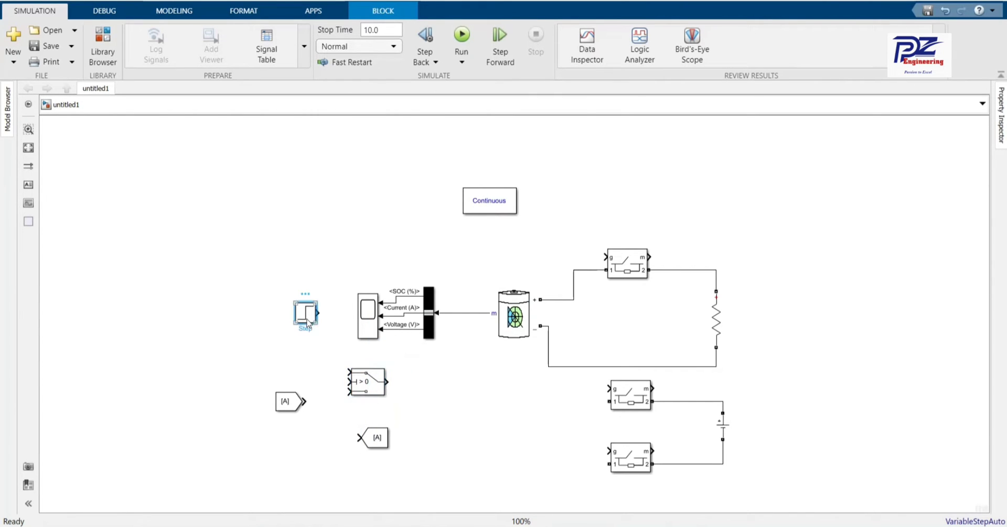
double_click(308, 322)
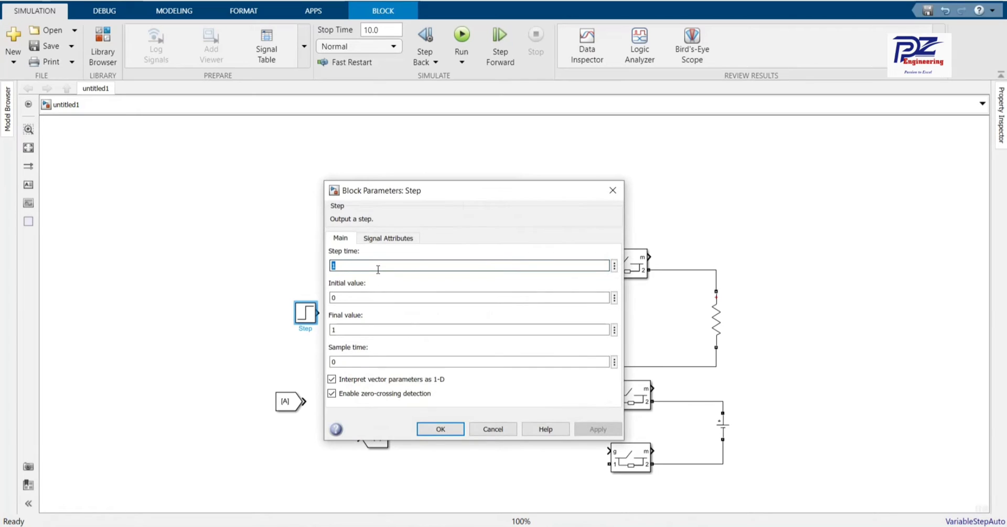
type("4")
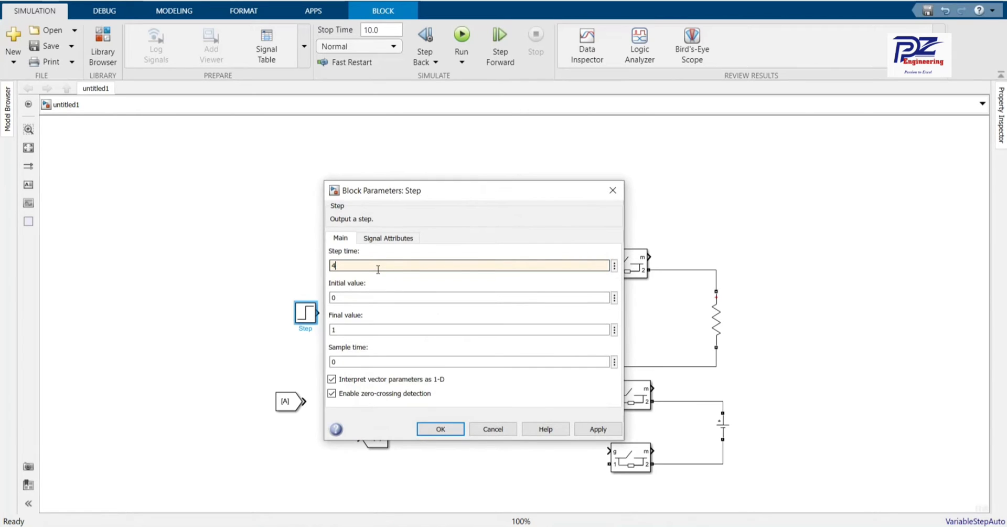
double_click(375, 297)
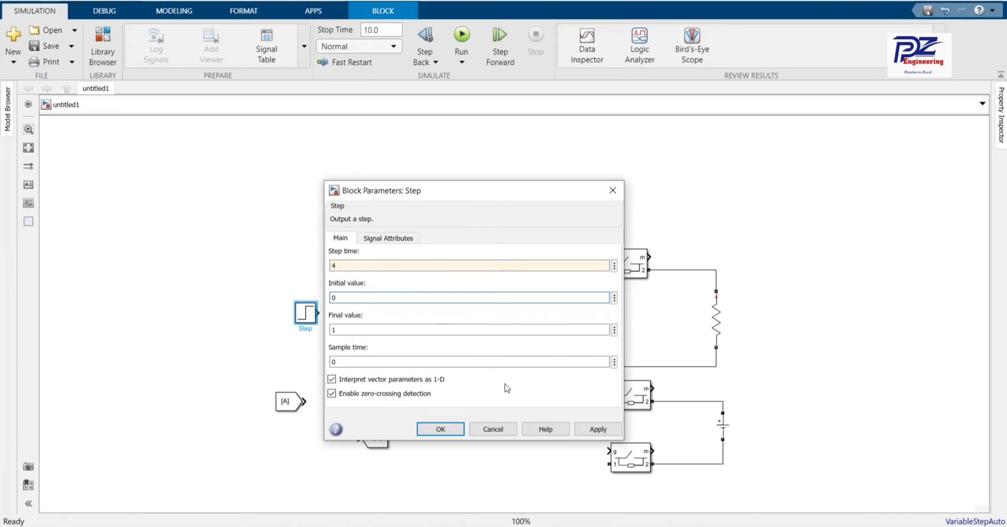
left_click(583, 431)
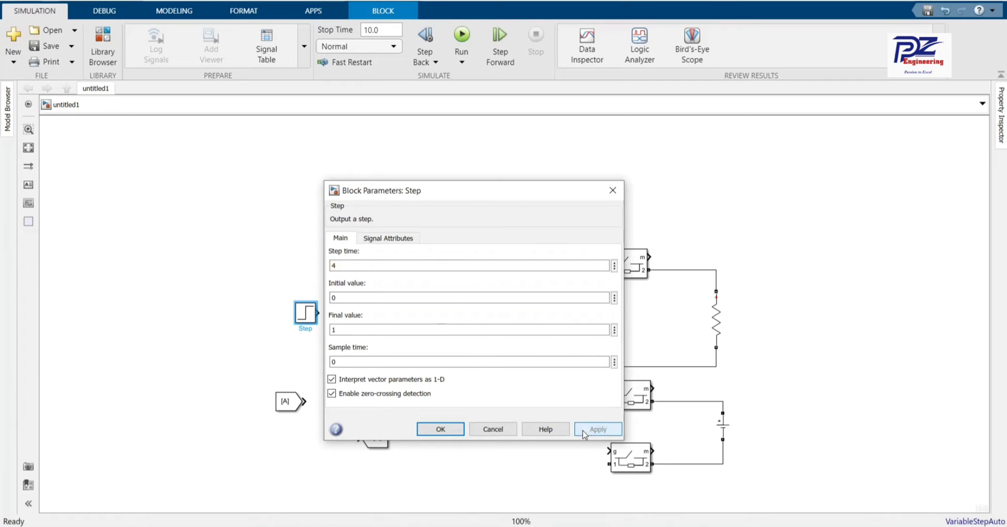
left_click(431, 427)
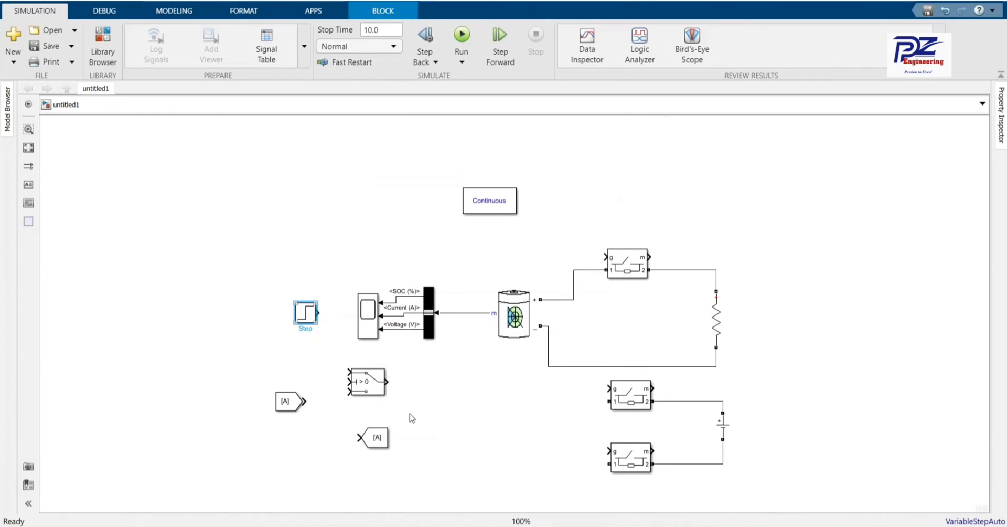
left_click(304, 317)
Move the Step block beside the Switch and wire it to the Switch's middle input
left_click_drag(304, 317, 260, 339)
left_click(285, 402)
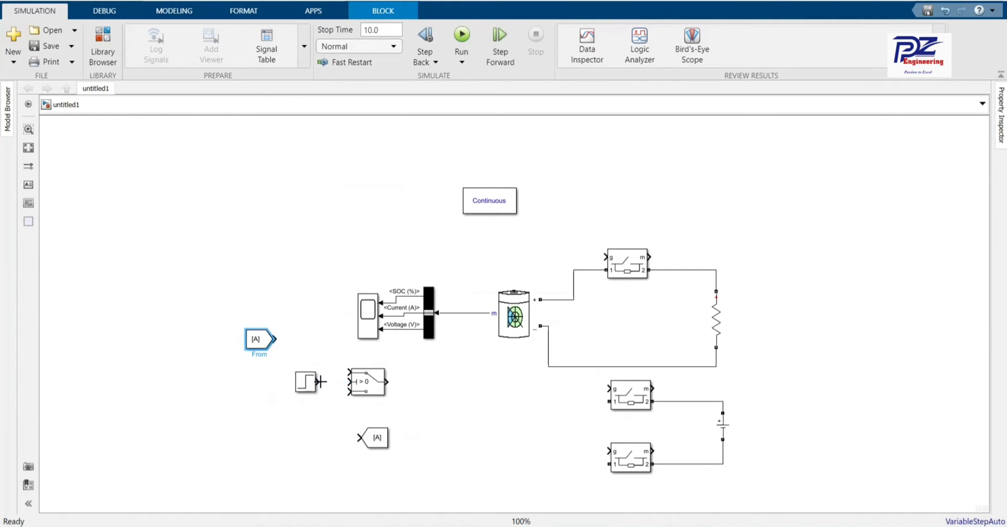
left_click_drag(320, 381, 348, 381)
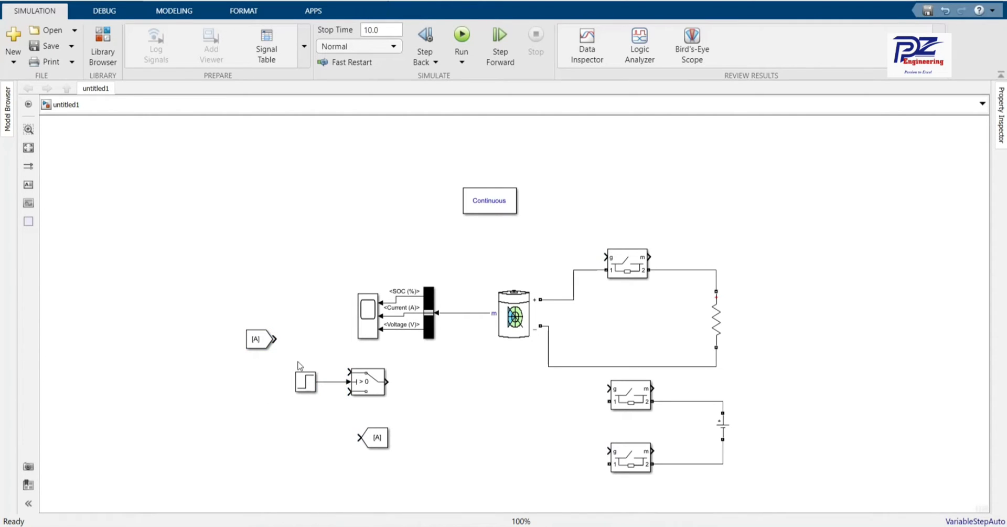
left_click_drag(284, 356, 311, 439)
left_click_drag(340, 477, 378, 443)
Set the Goto block's tag to ONL and wire the Switch output into it
double_click(377, 439)
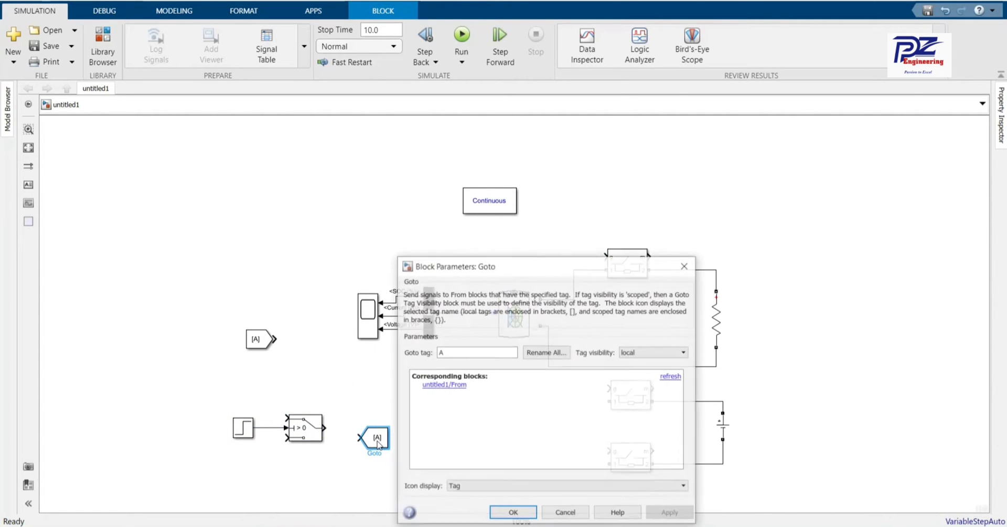
type("0n")
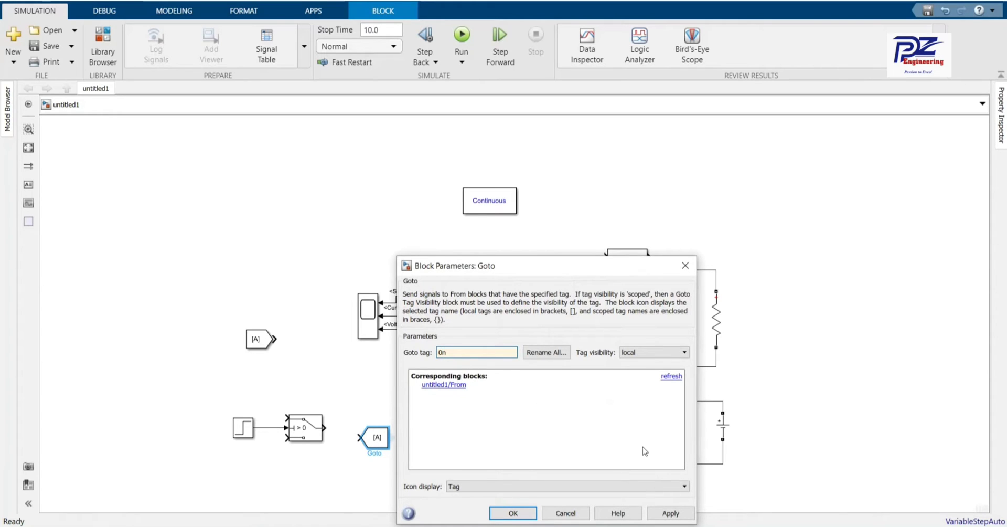
left_click(514, 513)
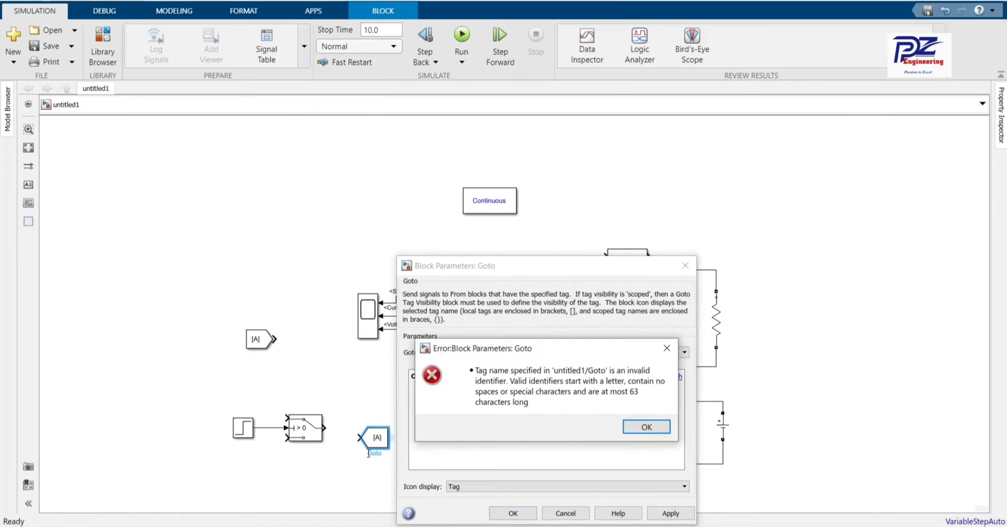
left_click(631, 427)
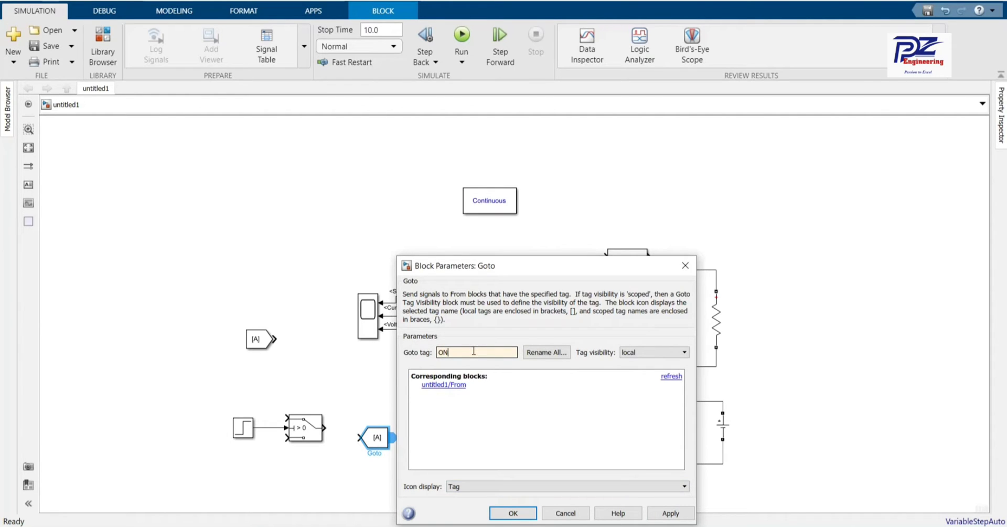
left_click(659, 514)
left_click(513, 511)
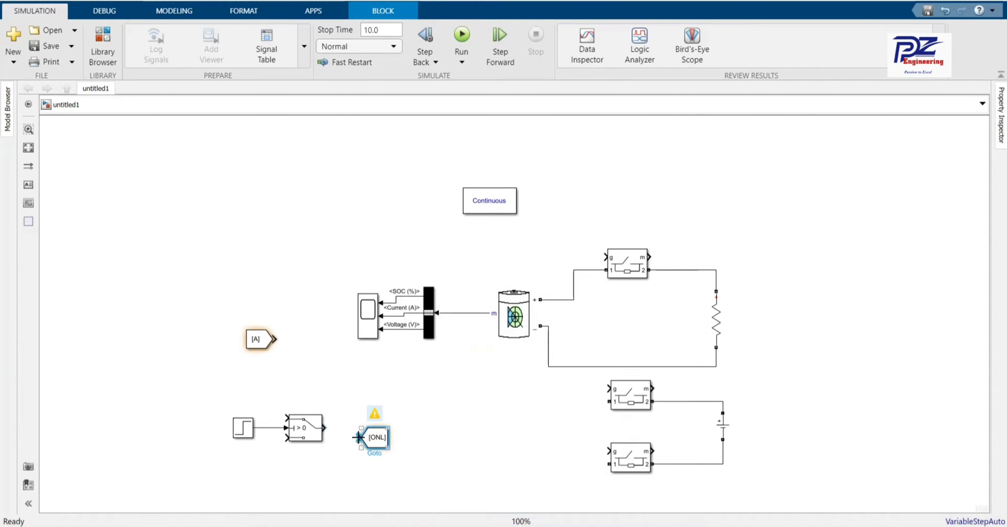
mouse_move(359, 436)
left_mouse_down()
mouse_move(320, 425)
mouse_move(372, 438)
mouse_move(373, 427)
left_mouse_up()
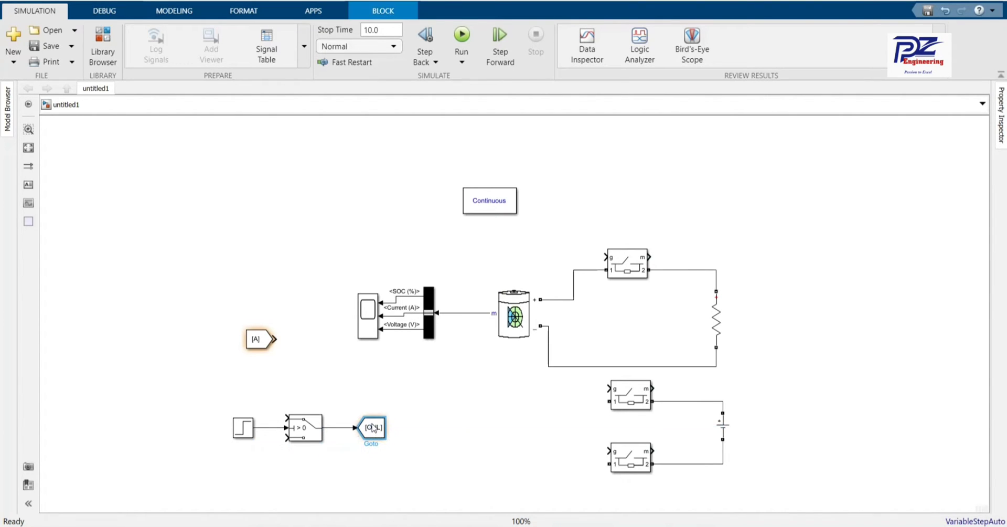
Set the From block's Goto tag to ONL from the tag list
left_click(263, 342)
double_click(262, 342)
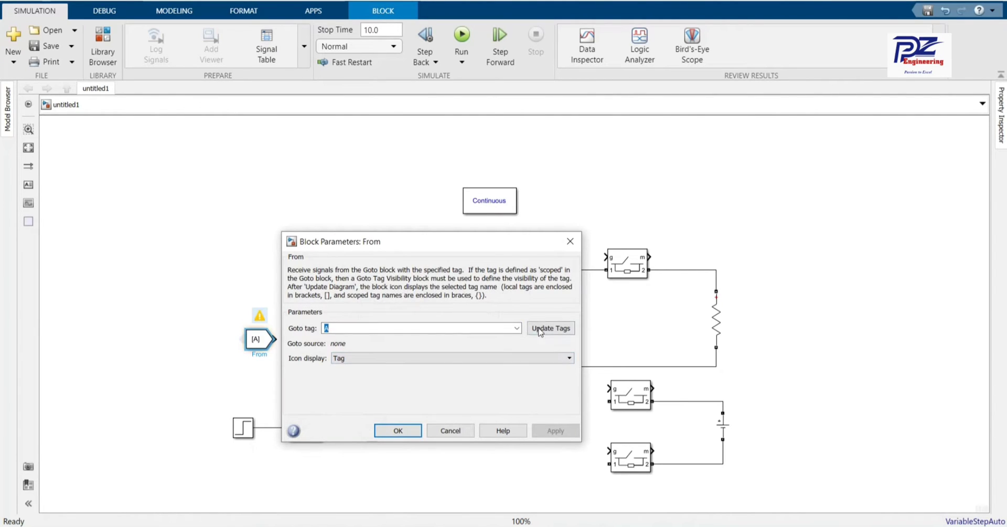
type("A")
left_click(517, 328)
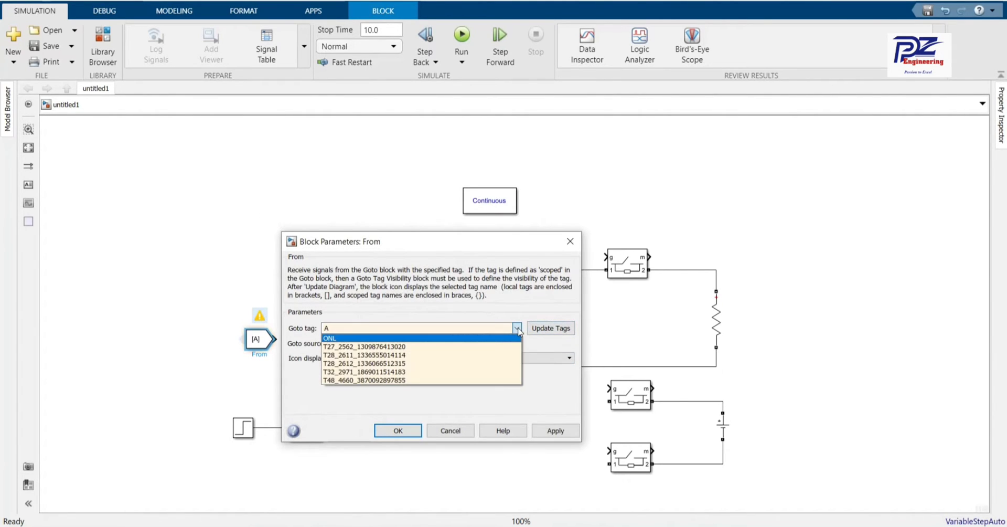
left_click(516, 328)
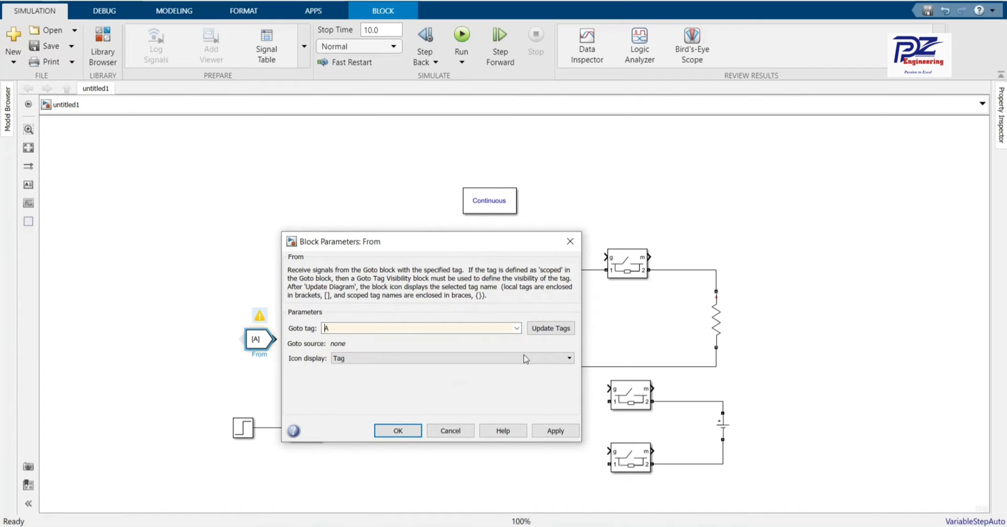
left_click(517, 329)
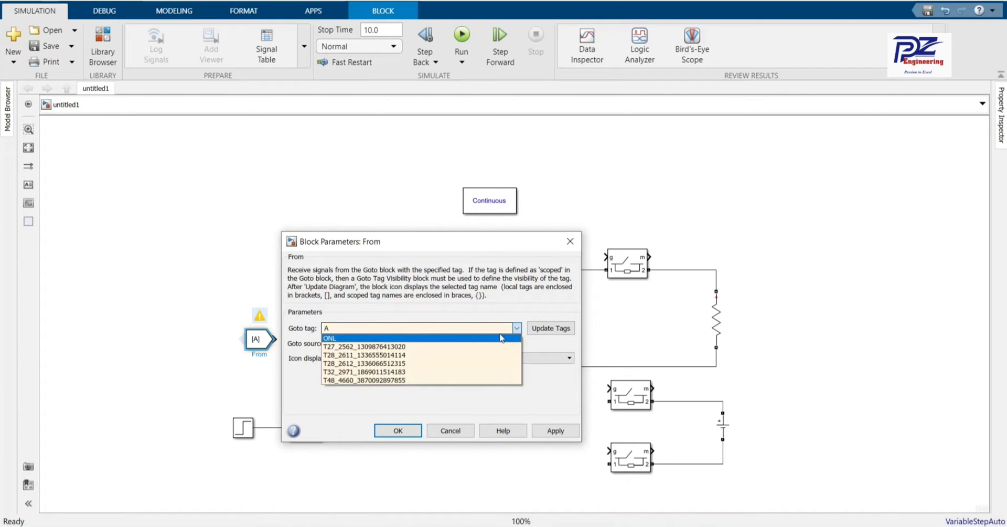
left_click(472, 339)
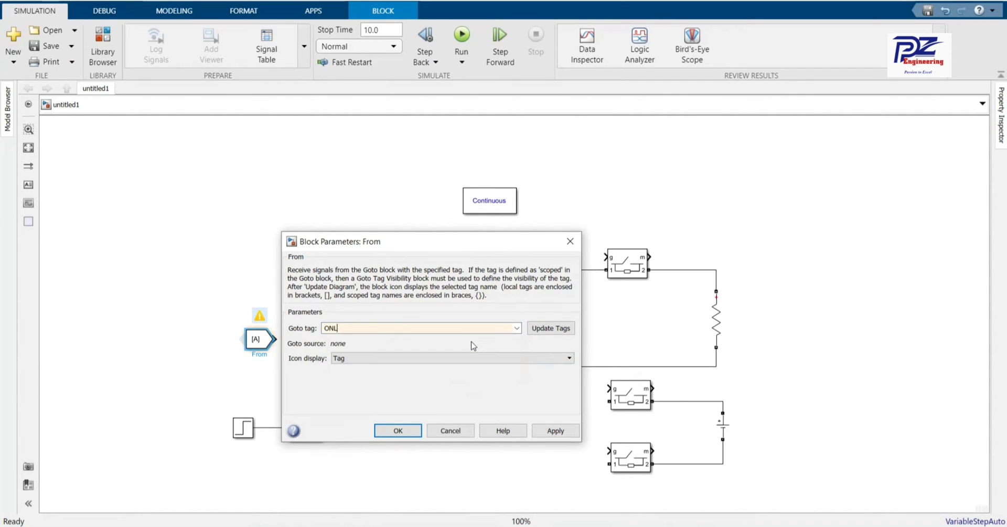
left_click(551, 431)
left_click(399, 430)
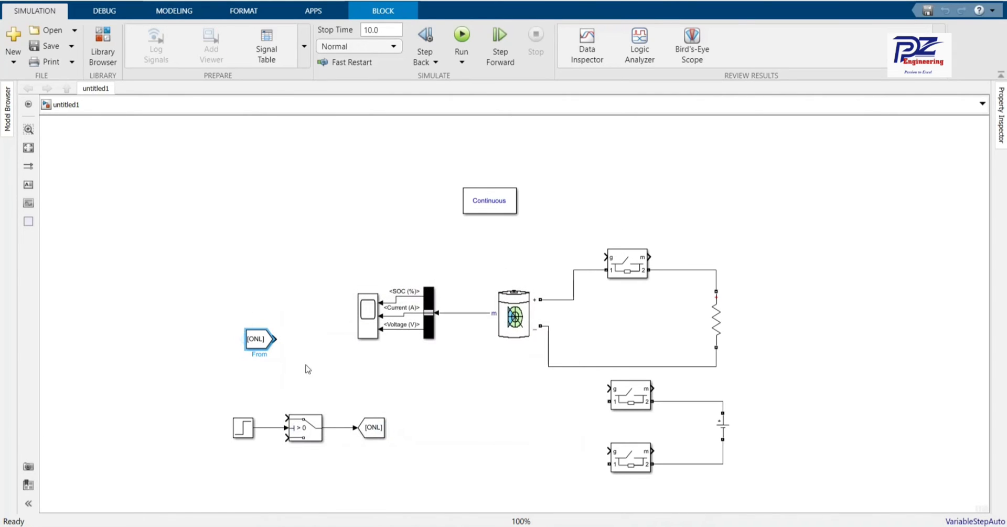
Place the From [ONL] block beside the upper Ideal Switch and wire it to the g input
left_click(257, 343)
left_click_drag(257, 343, 551, 250)
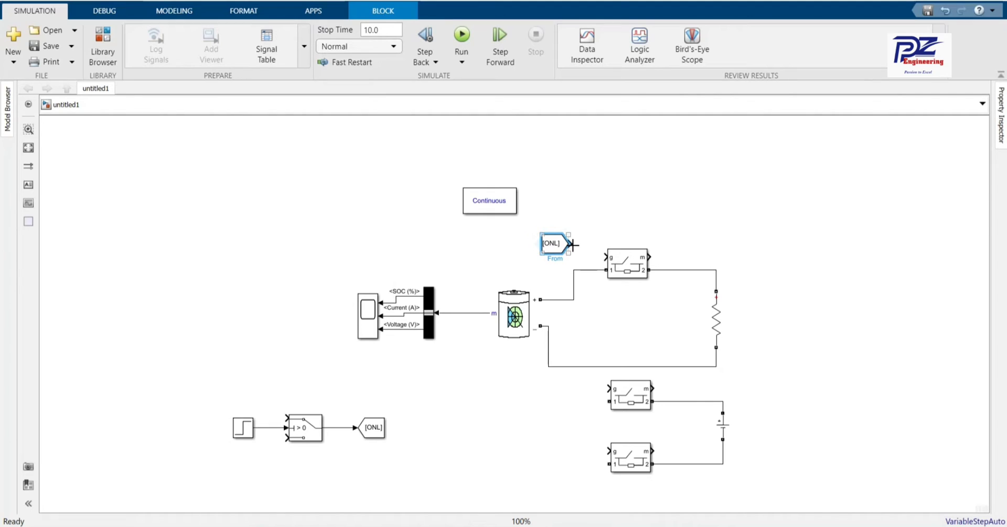
left_click_drag(573, 244, 606, 257)
left_click_drag(405, 459, 209, 397)
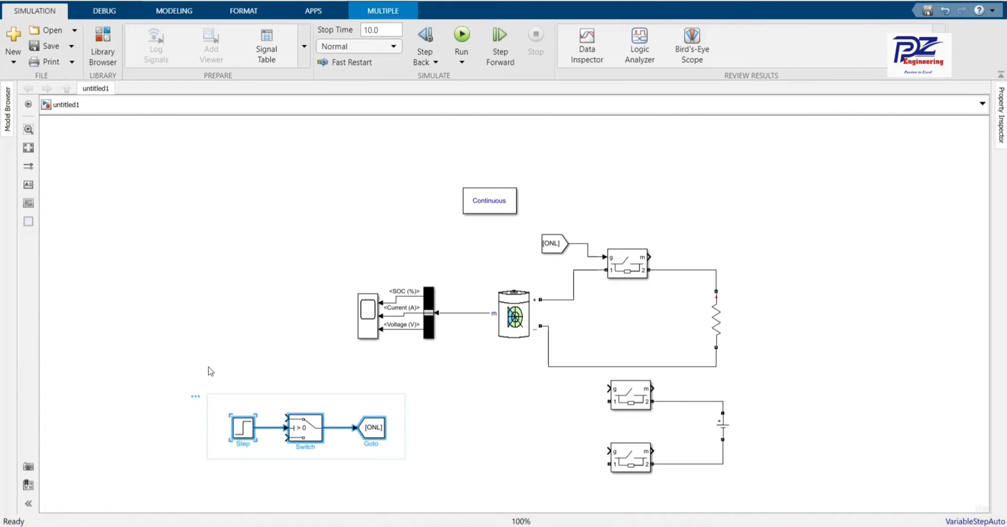
Duplicate the Step–Switch–Goto chain and move the copy into the space above
key("ctrl+c")
key("ctrl+v")
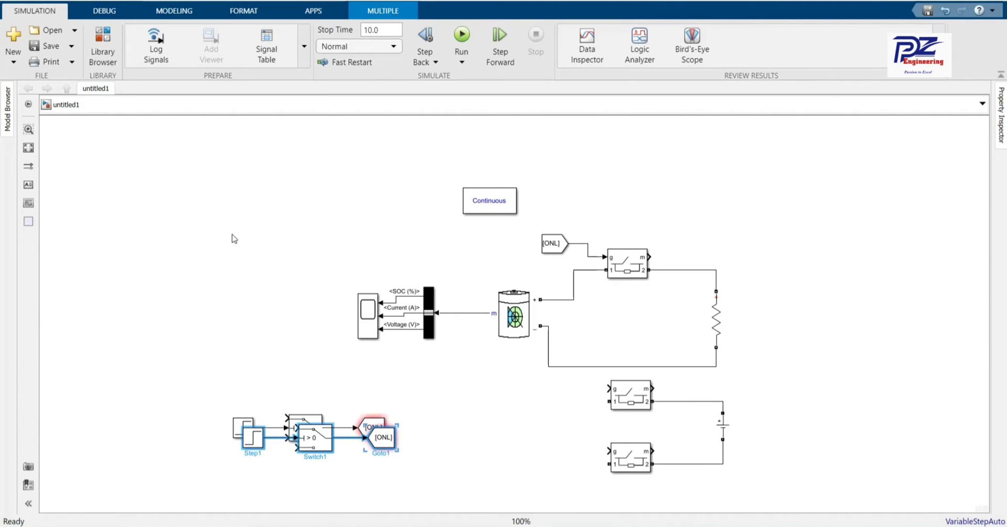
left_click_drag(313, 443, 289, 225)
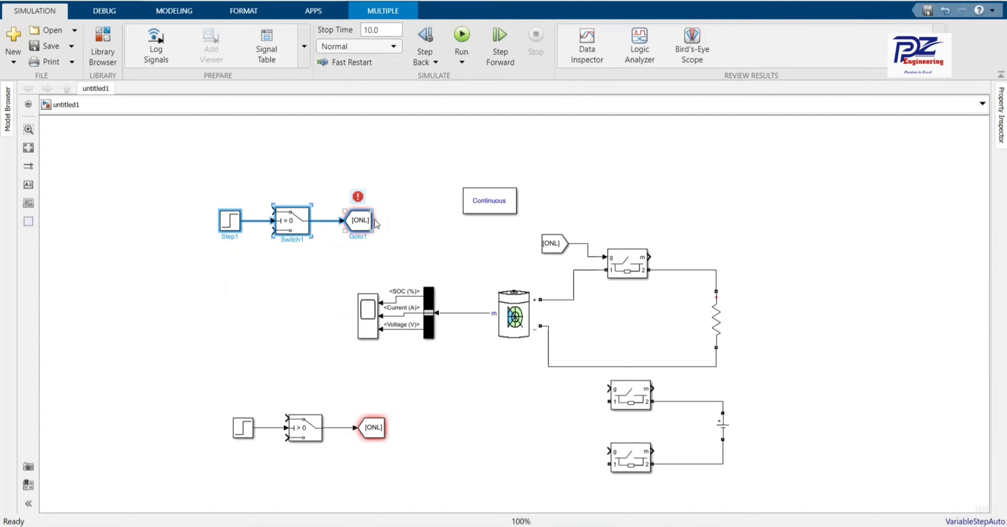
Rename the copied Goto1 block's tag from ONL to OFFL
double_click(359, 221)
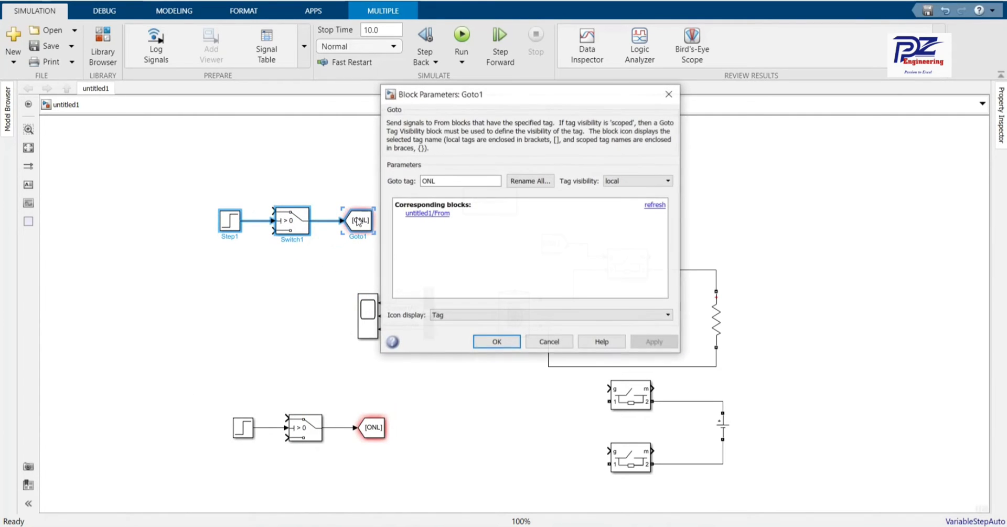
left_click(431, 181)
double_click(430, 181)
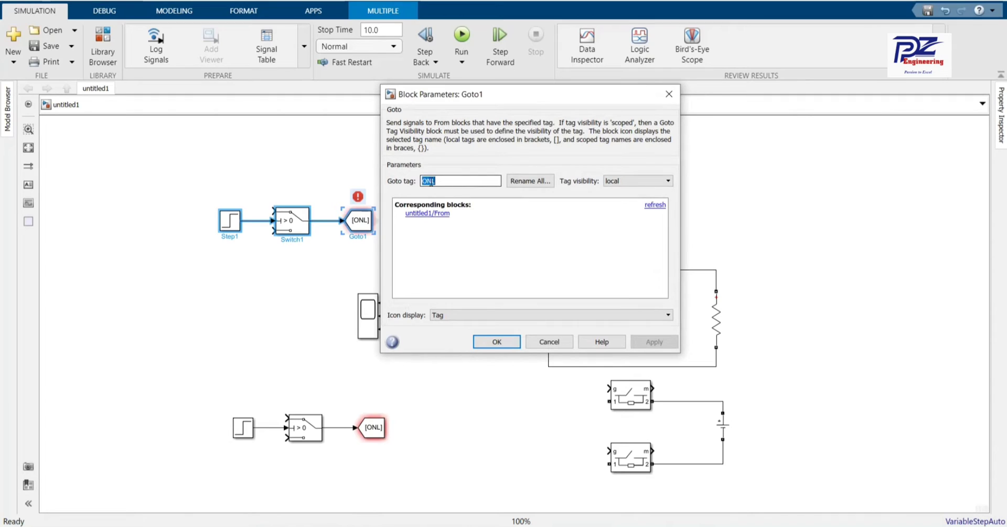
type("O")
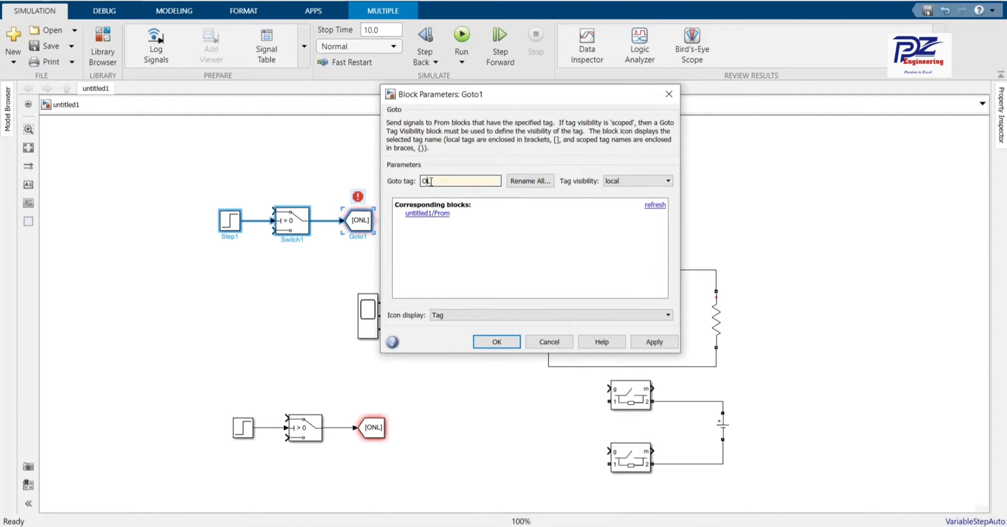
type("FFL")
key("Return")
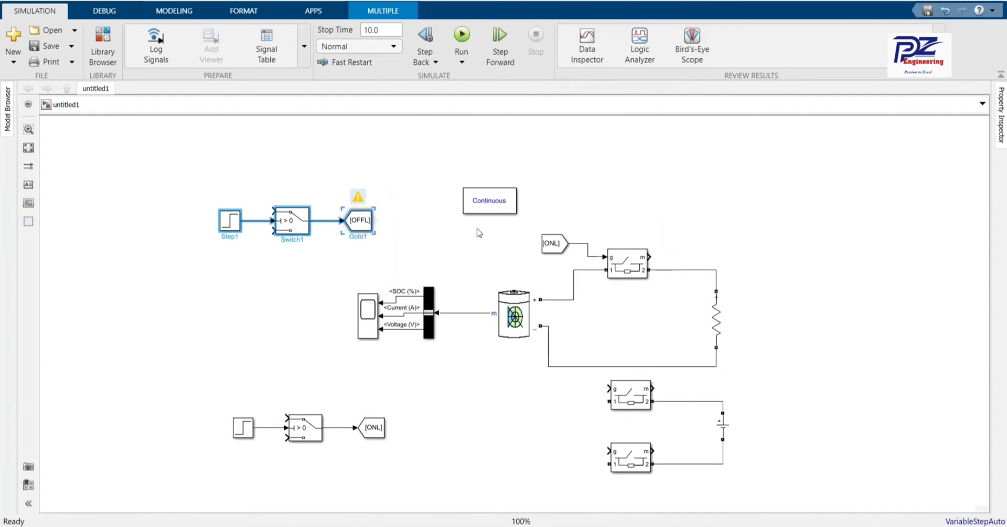
left_click(555, 251)
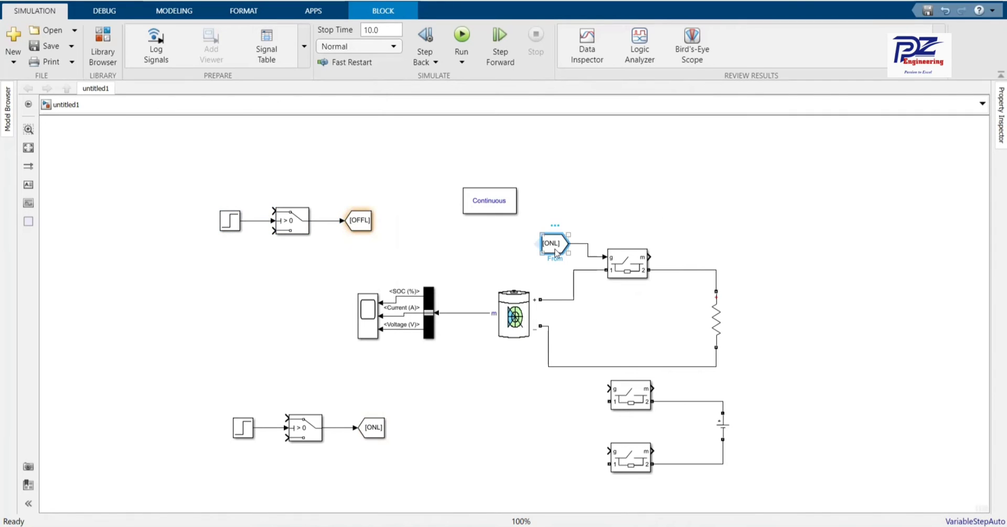
Paste a copy of the ONL From block, leaving its tag at ONL for now
key("ctrl+c")
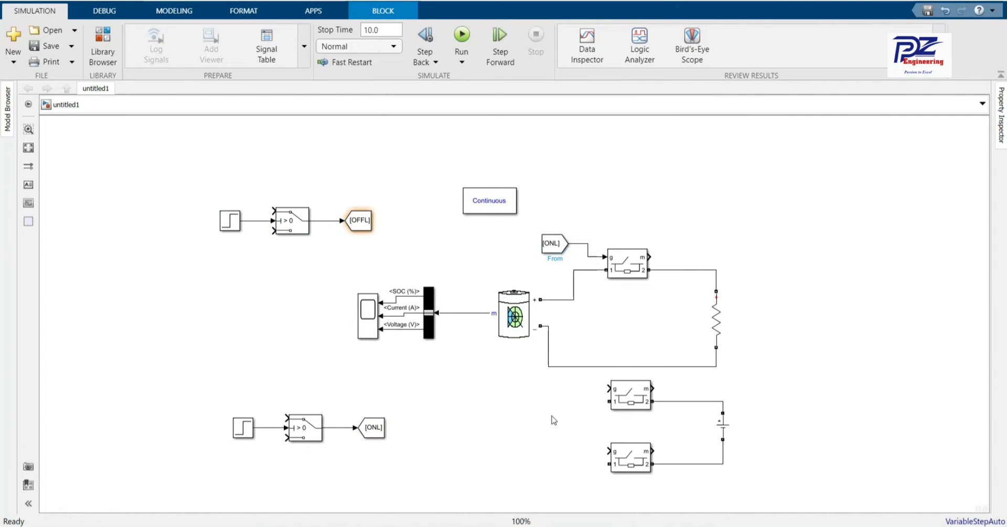
key("ctrl+v")
double_click(558, 422)
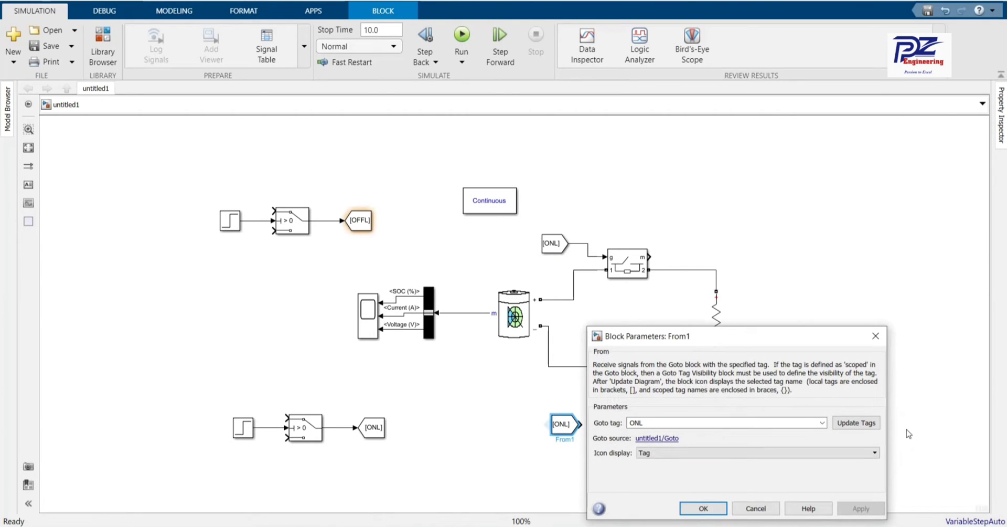
left_click(860, 424)
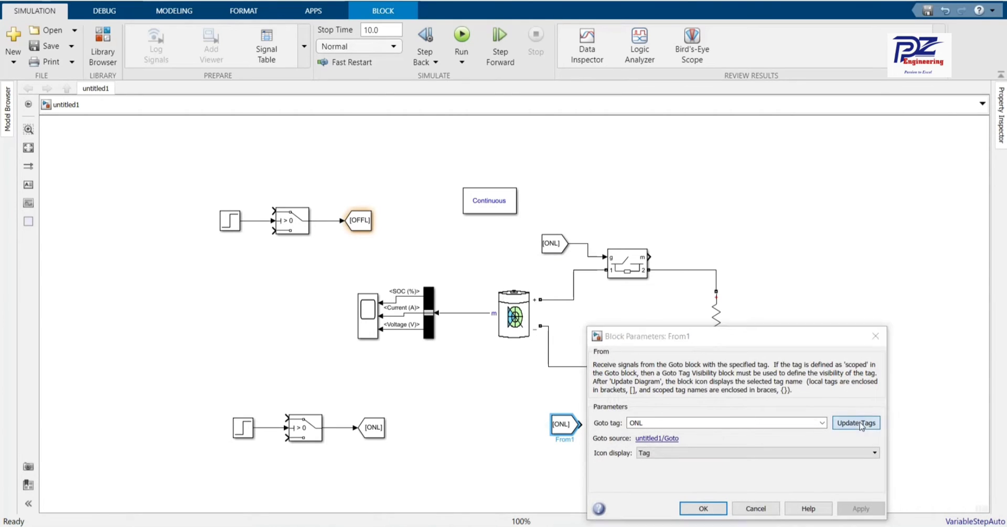
left_click(822, 422)
left_click(801, 427)
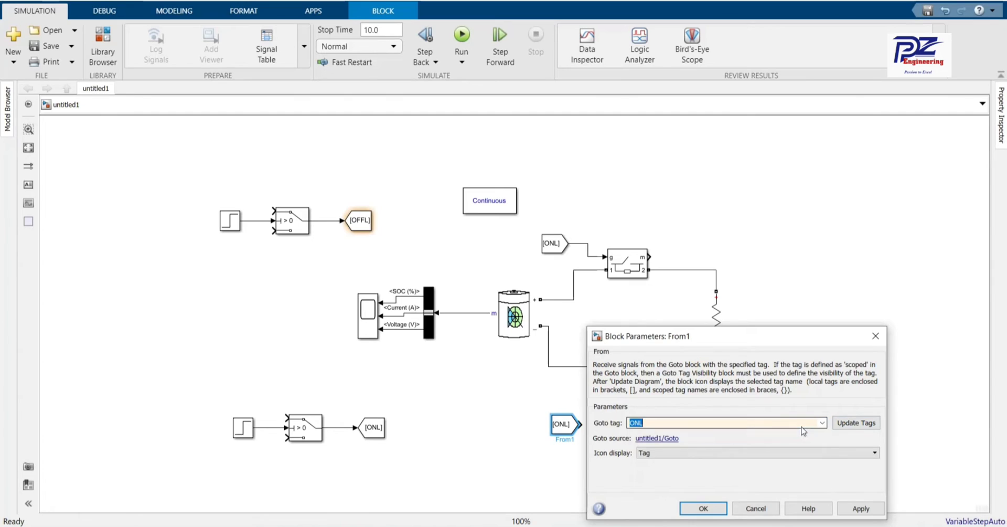
left_click(861, 507)
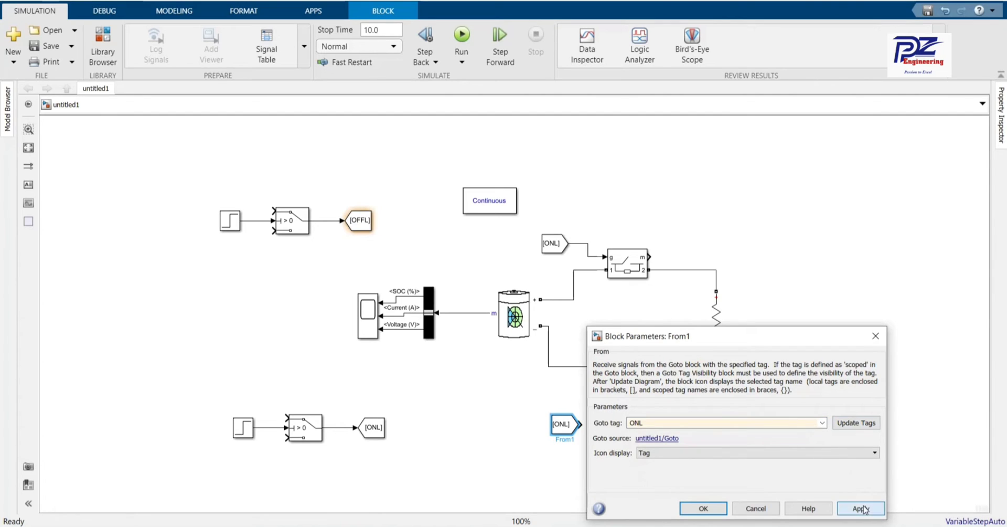
left_click(705, 507)
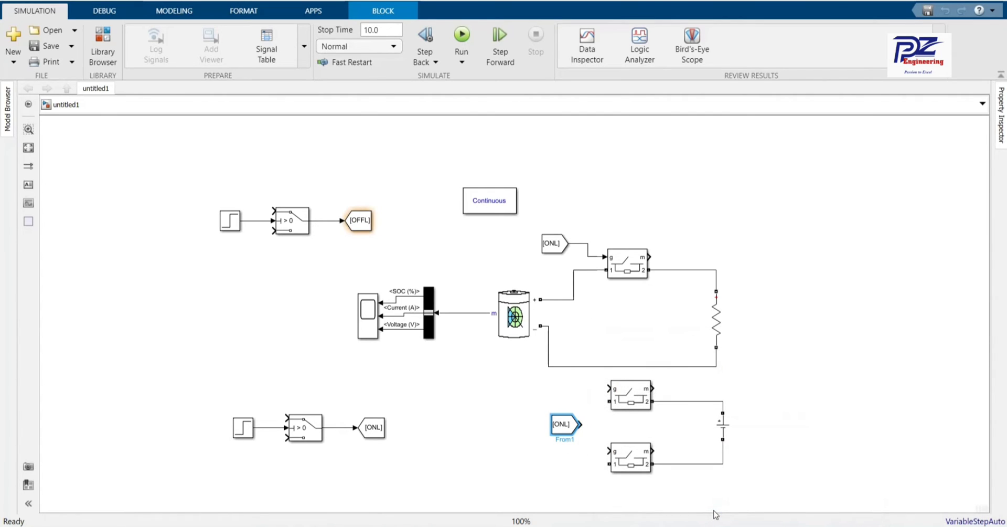
Paste another From block beside the lower switches and set its tag to OFFL
key("ctrl+c")
key("ctrl+v")
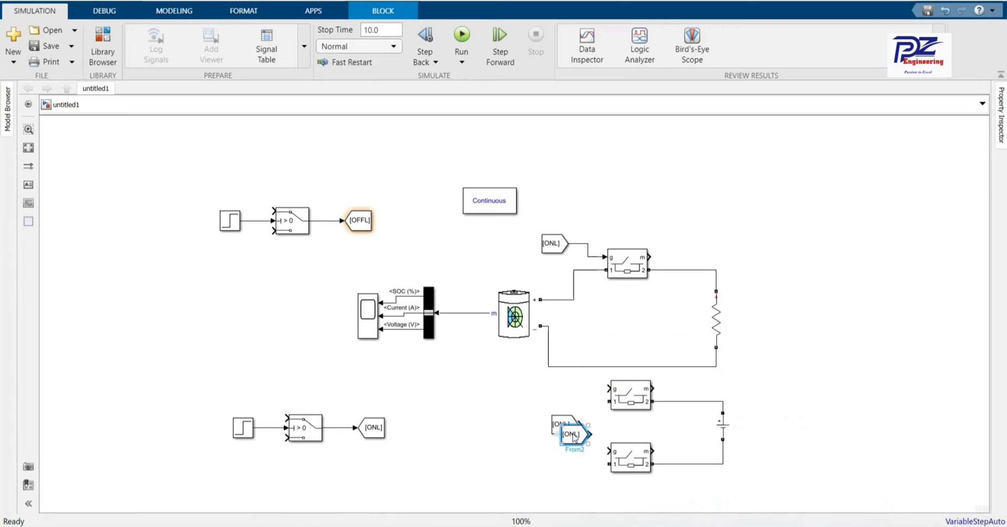
left_click_drag(573, 438, 579, 390)
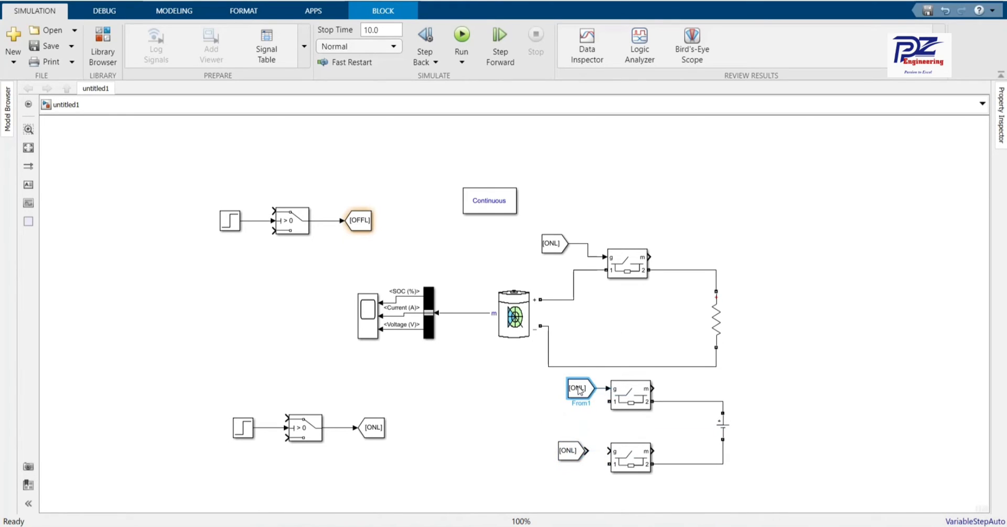
double_click(578, 390)
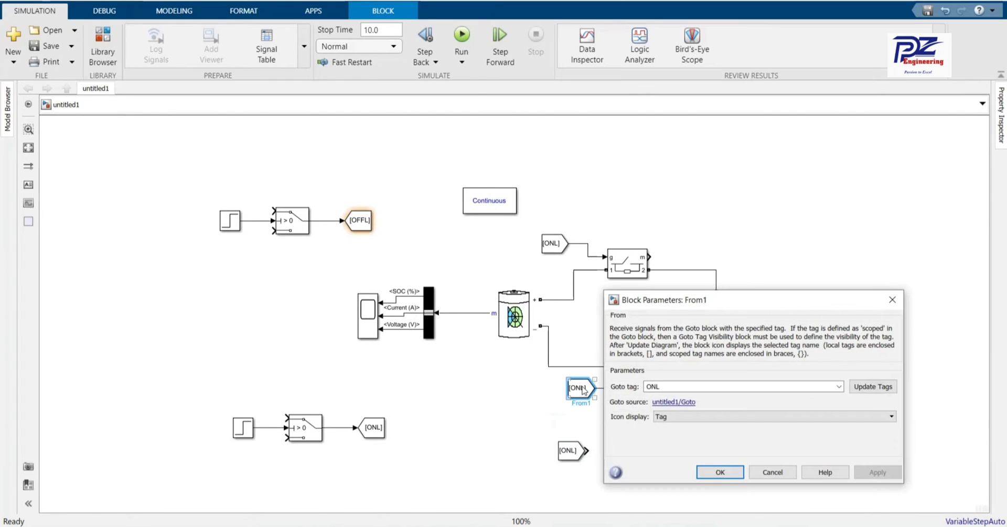
left_click(879, 386)
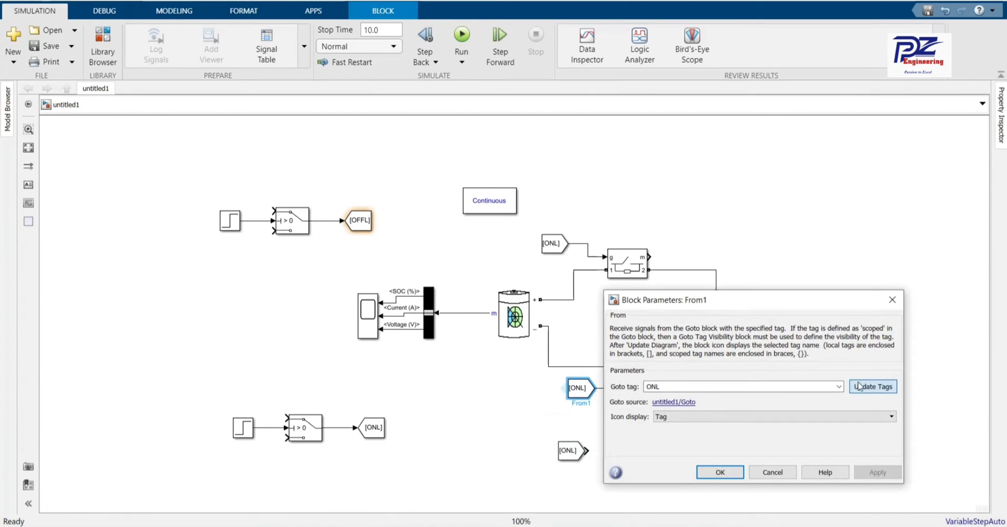
left_click(838, 387)
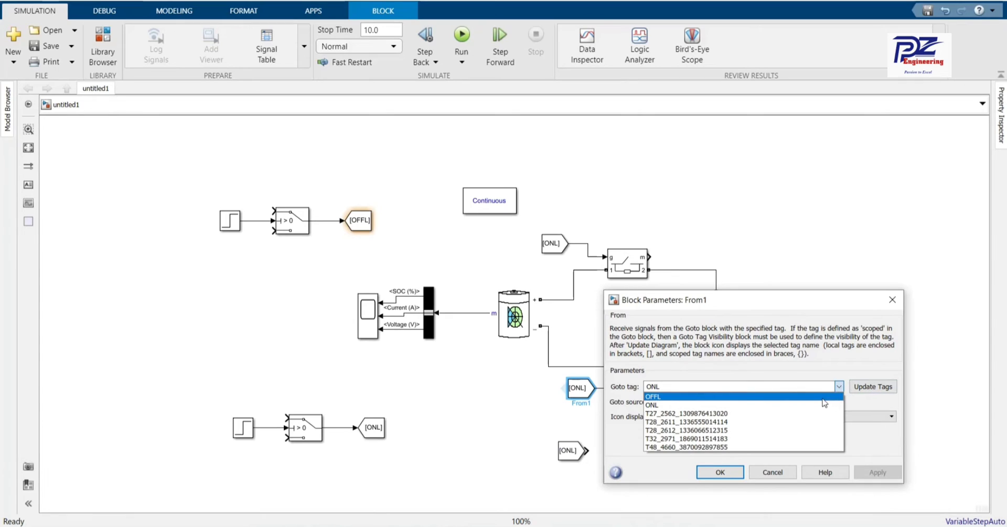
left_click(824, 396)
left_click(877, 472)
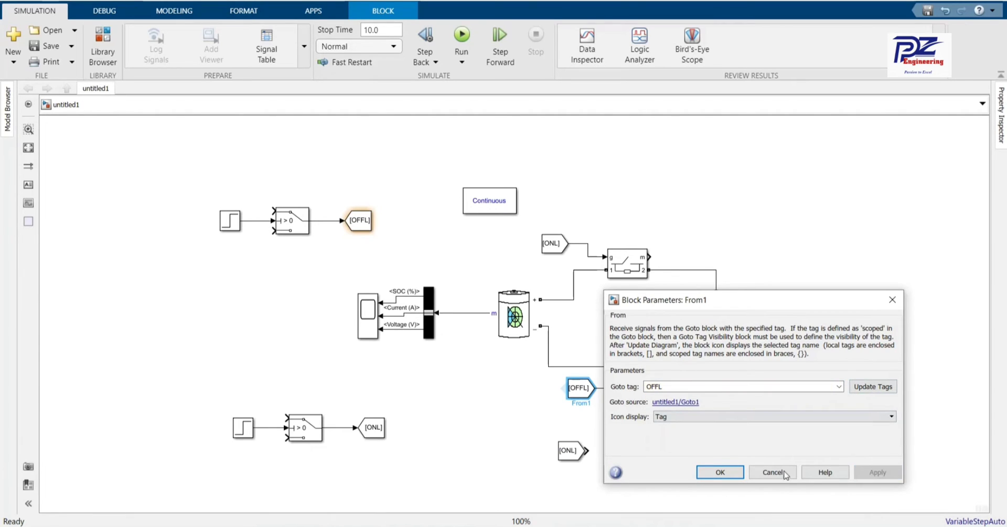
left_click(717, 471)
Set the From2 block's tag to OFFL and wire it to the bottom switch's gate input
left_click(561, 453)
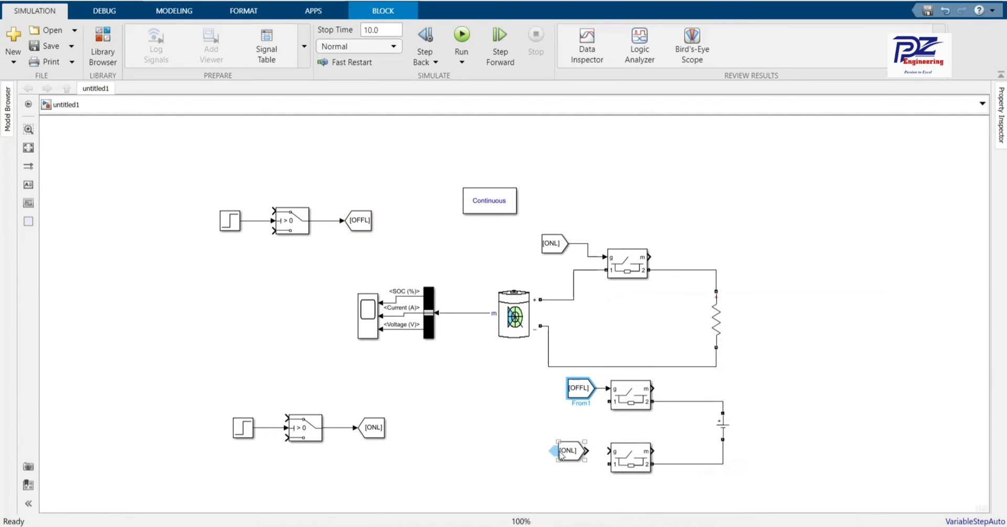
double_click(562, 455)
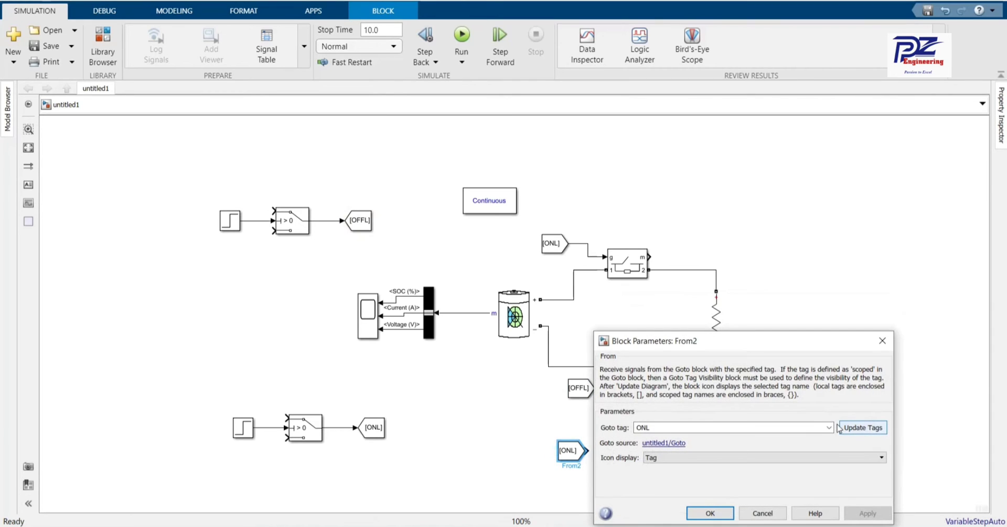
left_click(829, 428)
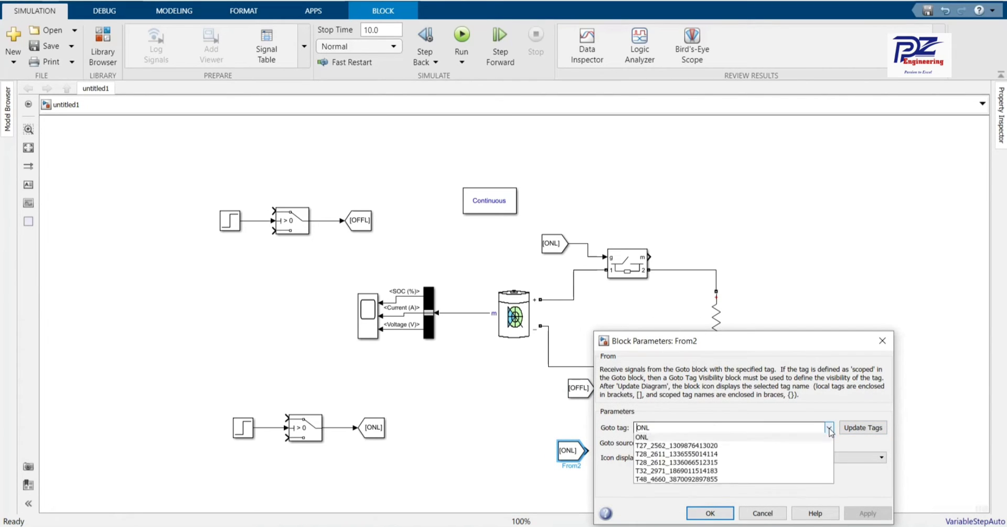
left_click(825, 437)
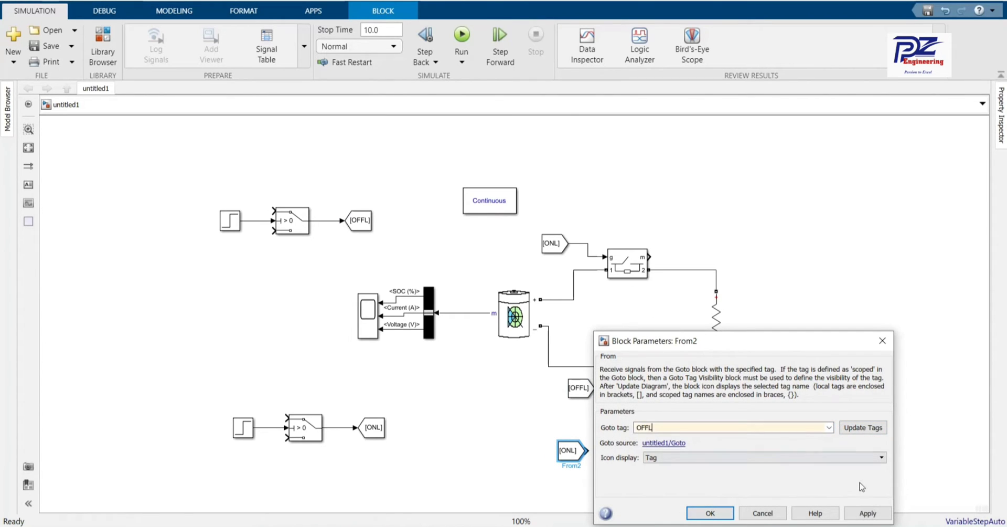
left_click(867, 514)
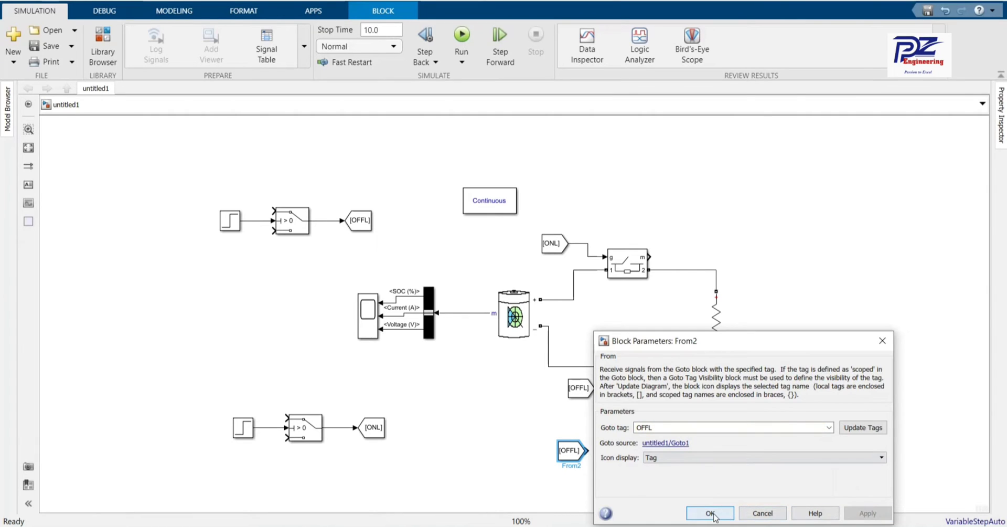
left_click(710, 513)
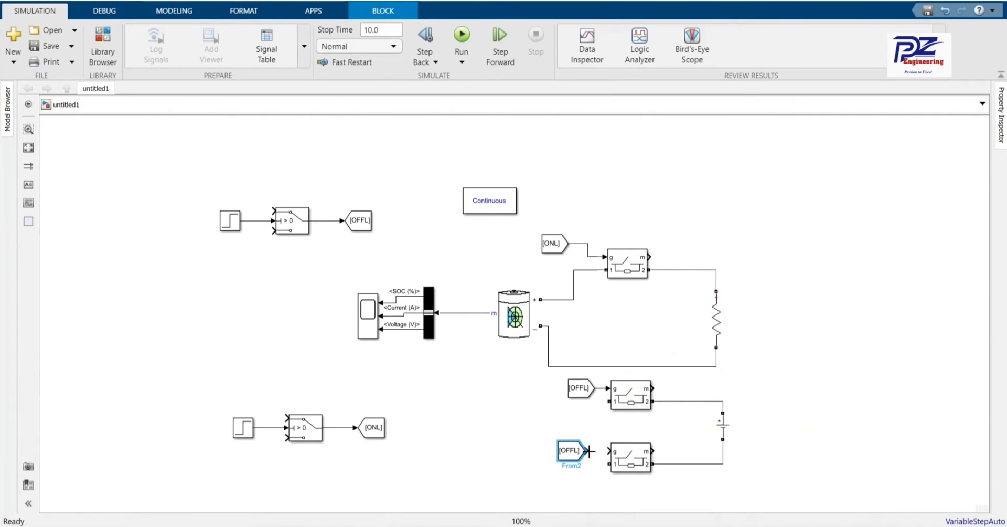
left_click_drag(589, 451, 610, 450)
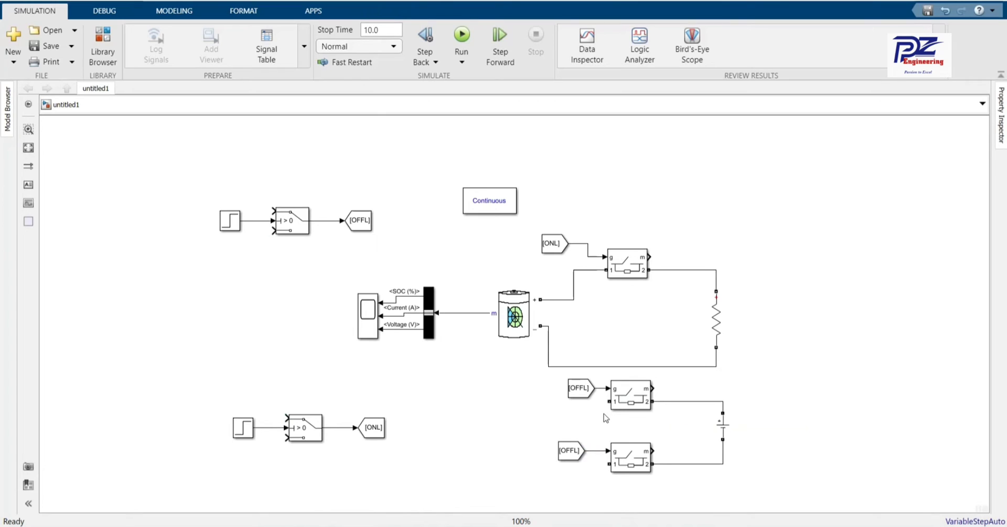
Wire the middle and bottom switches to the battery's positive and negative lines, then reposition the battery
left_click_drag(604, 400, 557, 300)
left_click_drag(607, 463, 551, 365)
left_click(521, 326)
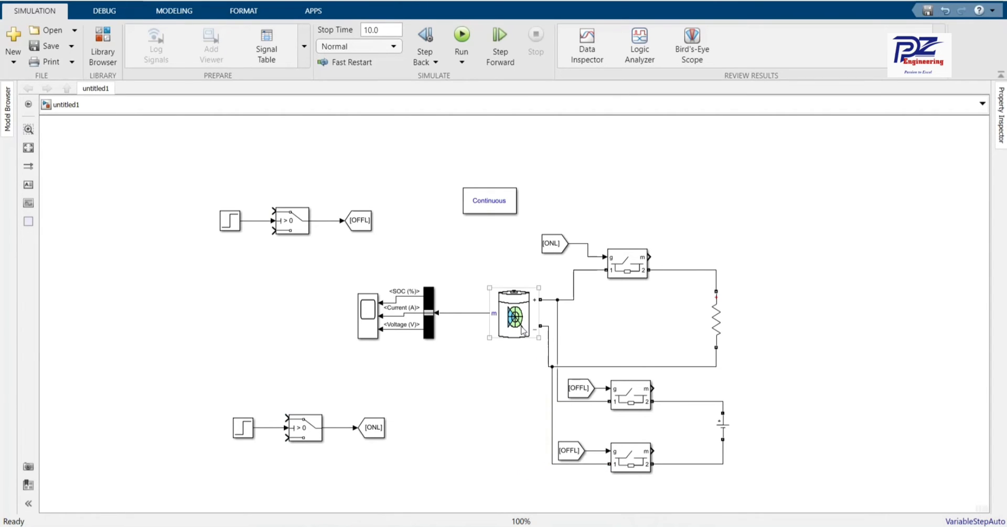
left_click_drag(521, 326, 516, 368)
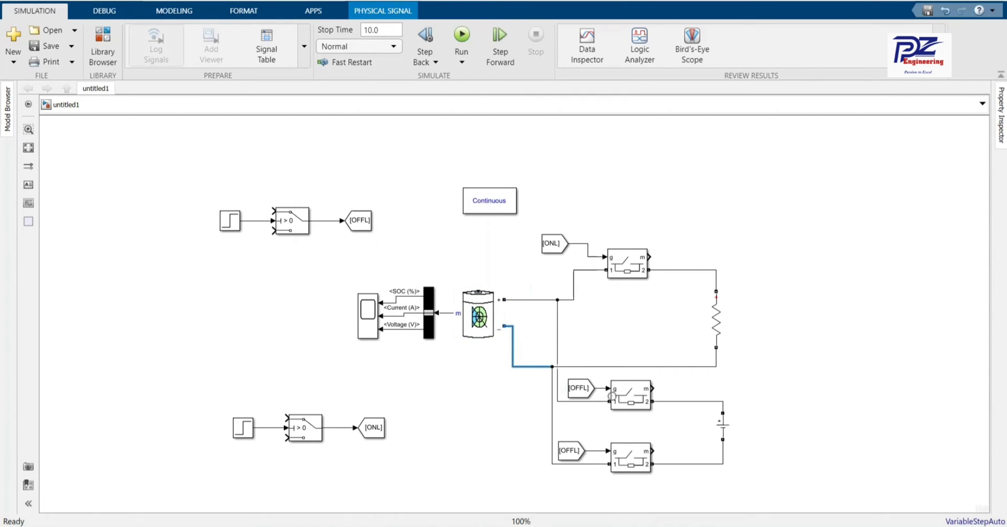
Shift the middle and bottom switches and their OFFL From blocks right into alignment
left_click_drag(627, 399, 658, 400)
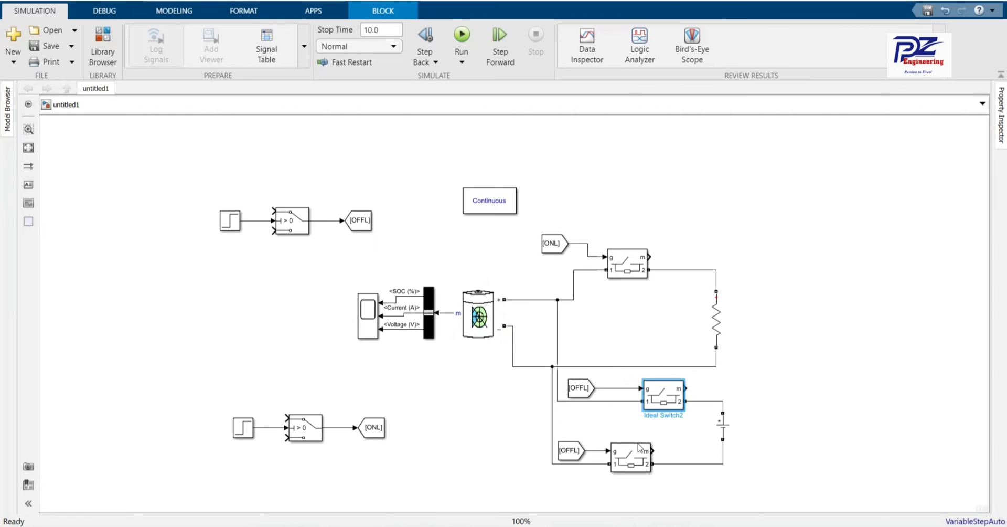
left_click_drag(631, 452, 664, 452)
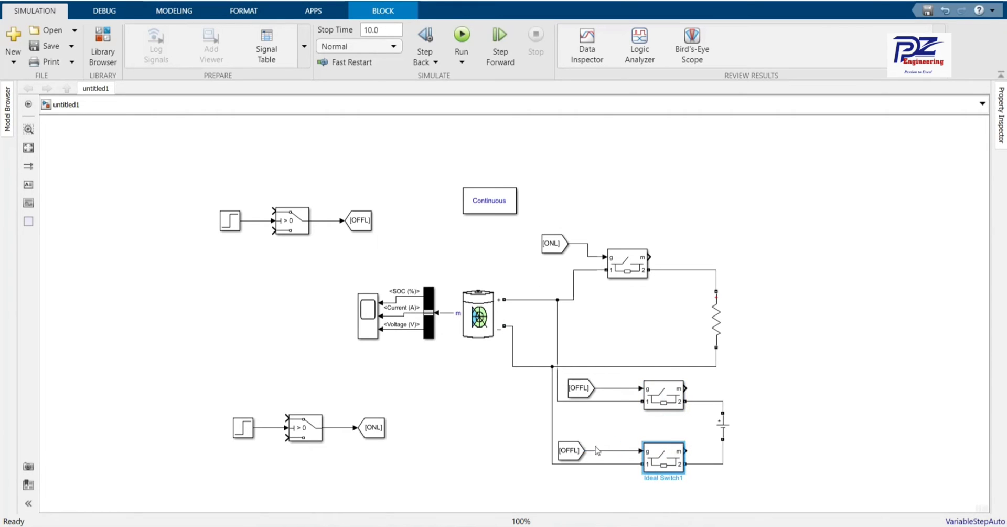
left_click_drag(573, 452, 596, 454)
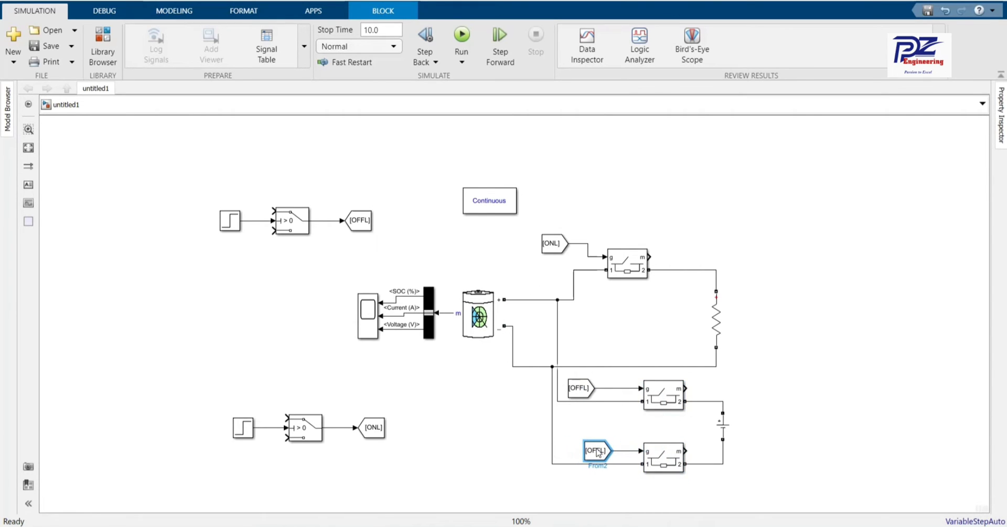
left_click(592, 389)
left_click_drag(595, 390, 612, 390)
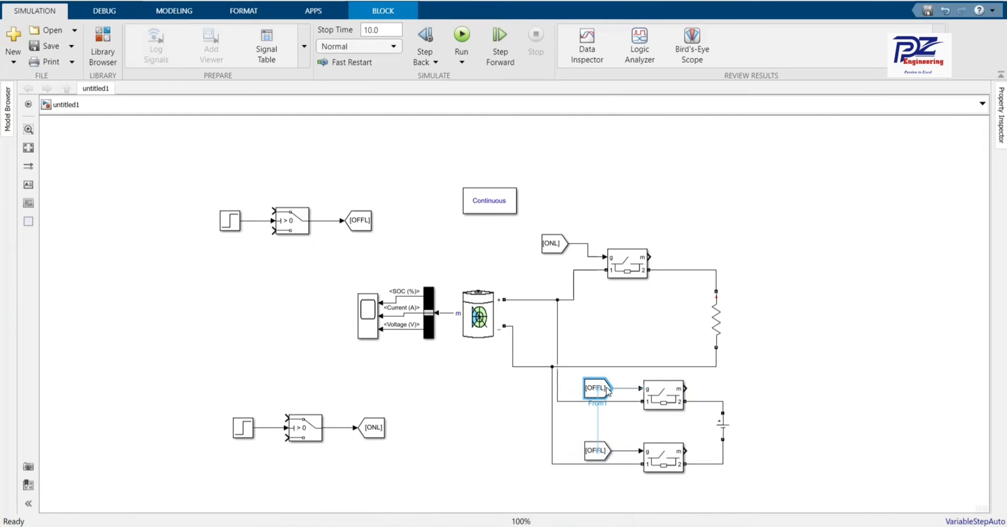
left_click(299, 374)
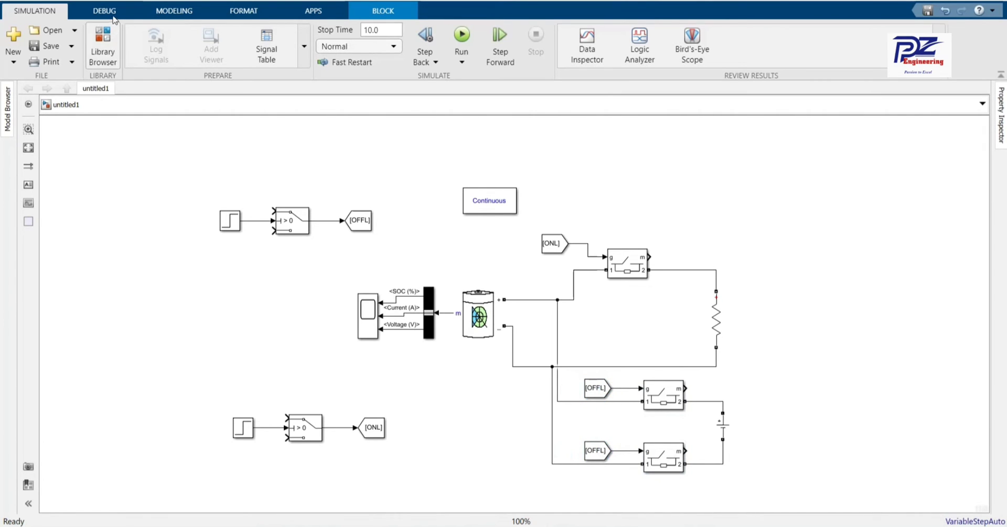
Add a Constant block from the Library Browser and place it beside the top Step block
left_click(103, 45)
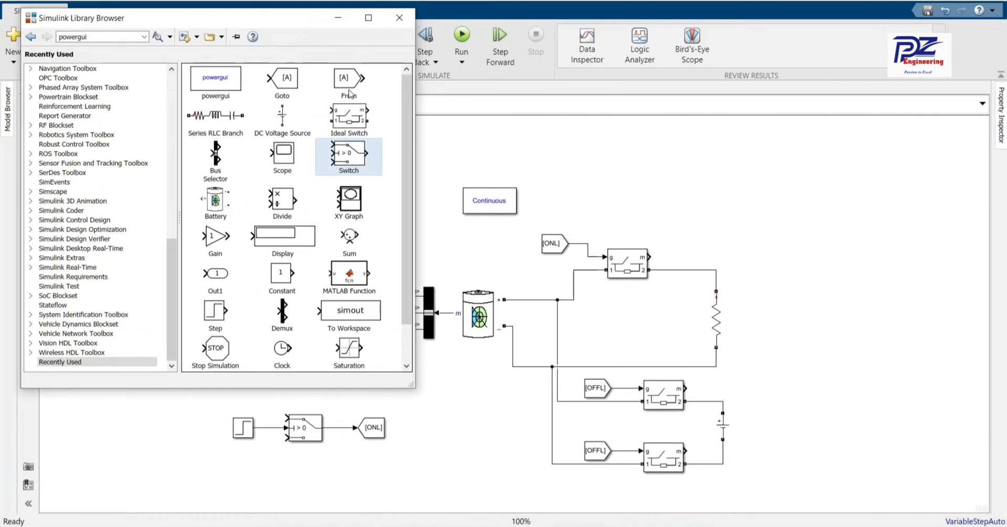
right_click(281, 275)
left_click(303, 284)
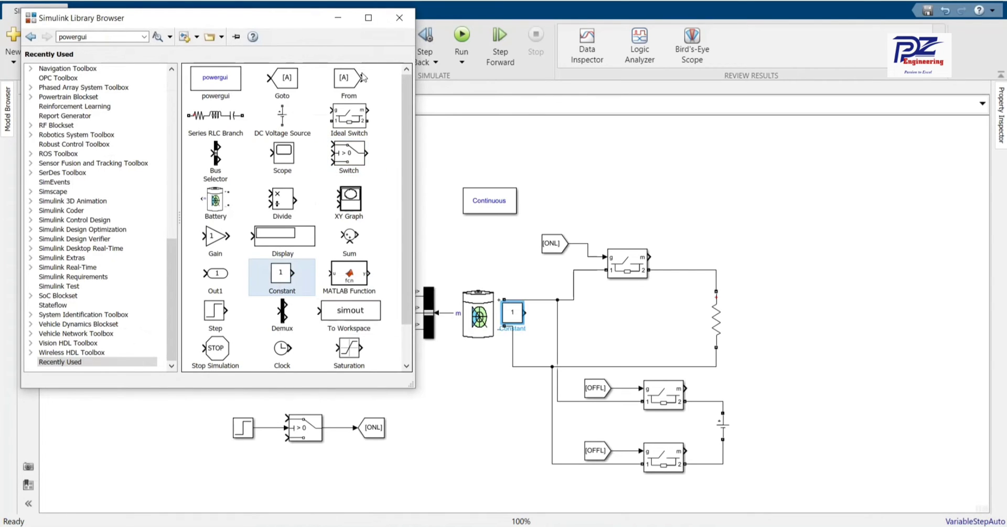
left_click(337, 18)
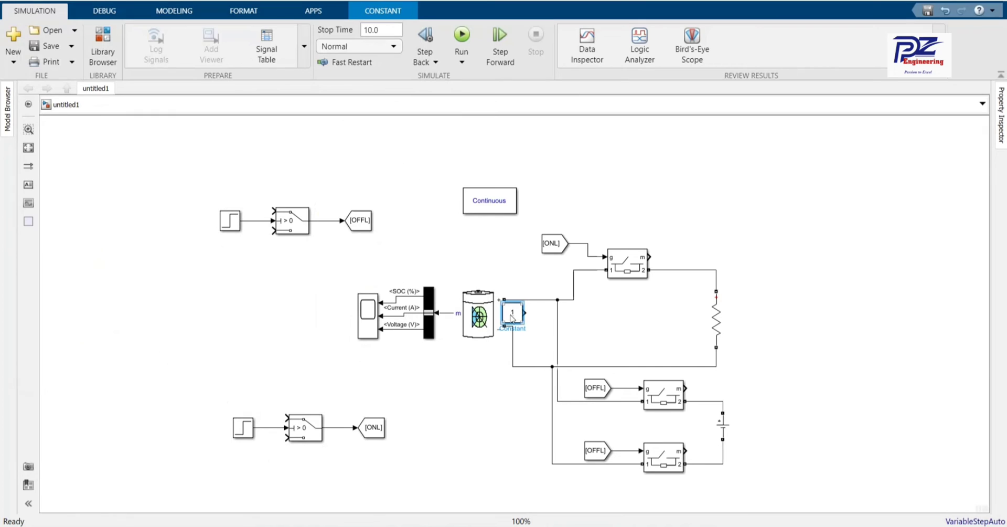
left_click_drag(512, 317, 231, 192)
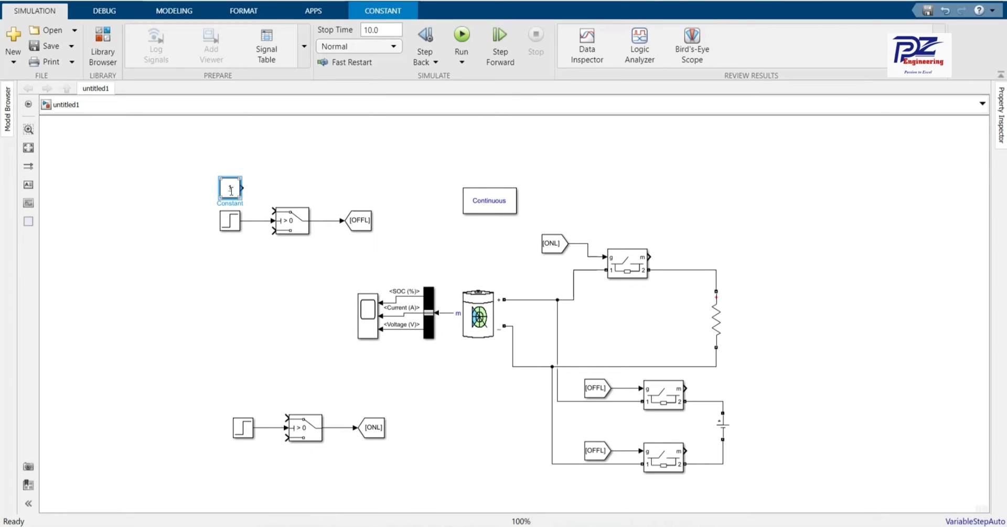
Paste three Constant copies and place them above and below the two Step blocks
key("ctrl+c")
key("ctrl+v")
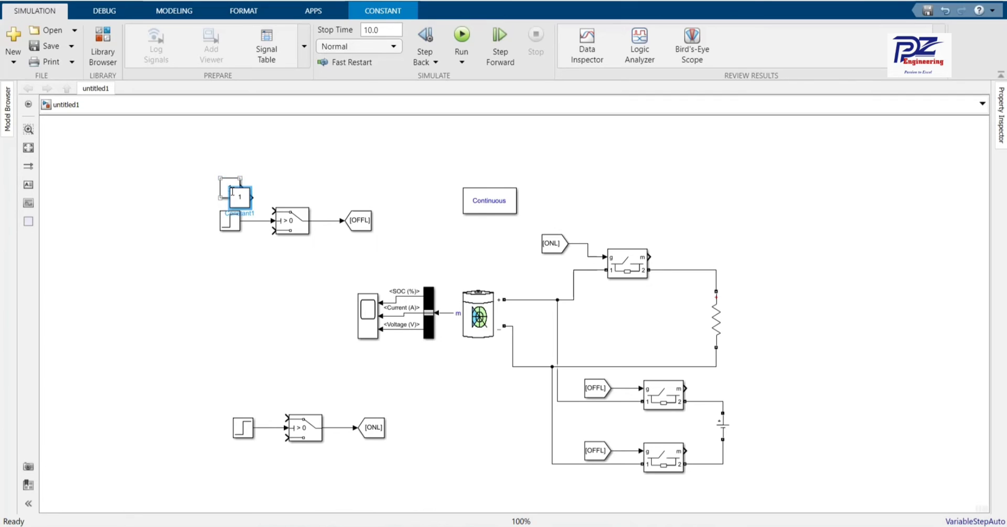
left_click(239, 199)
left_click_drag(238, 202, 220, 274)
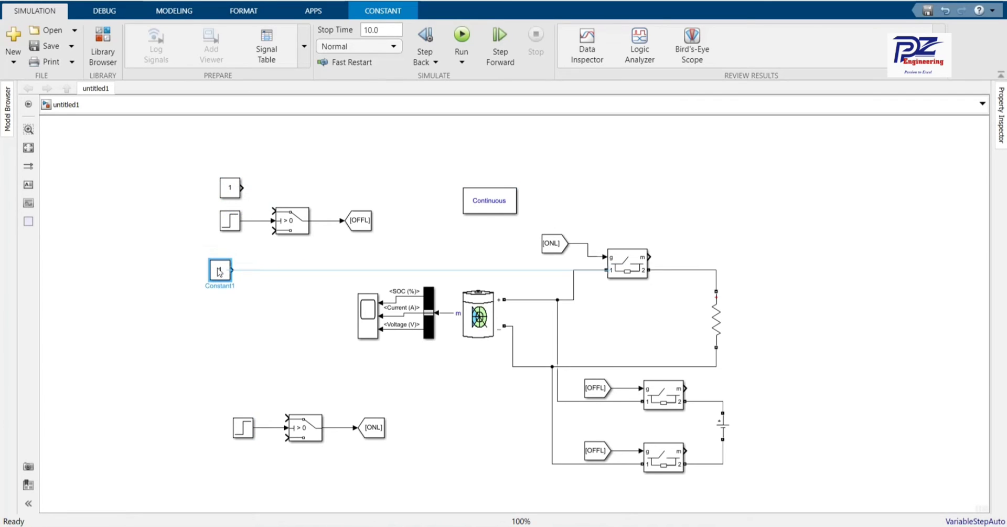
key("ctrl+v")
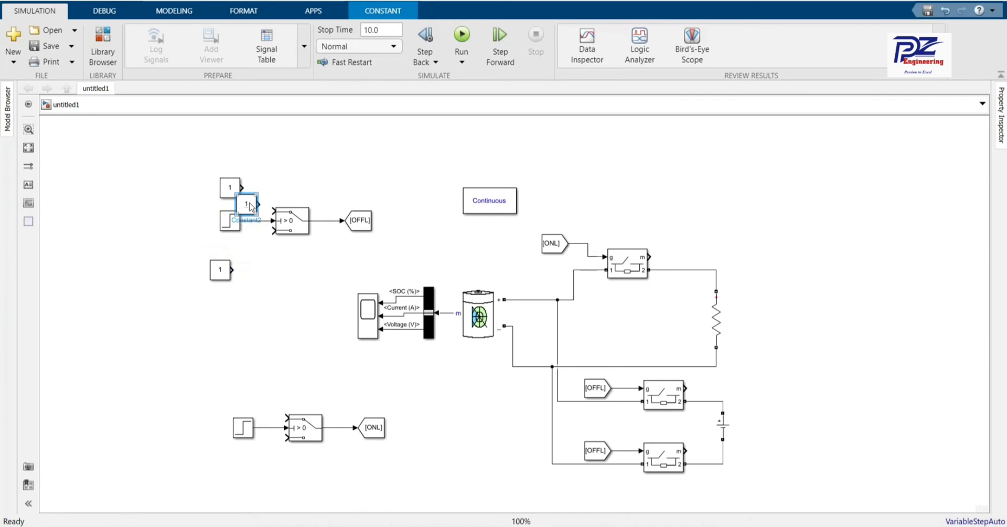
left_click_drag(250, 206, 245, 464)
key("ctrl+v")
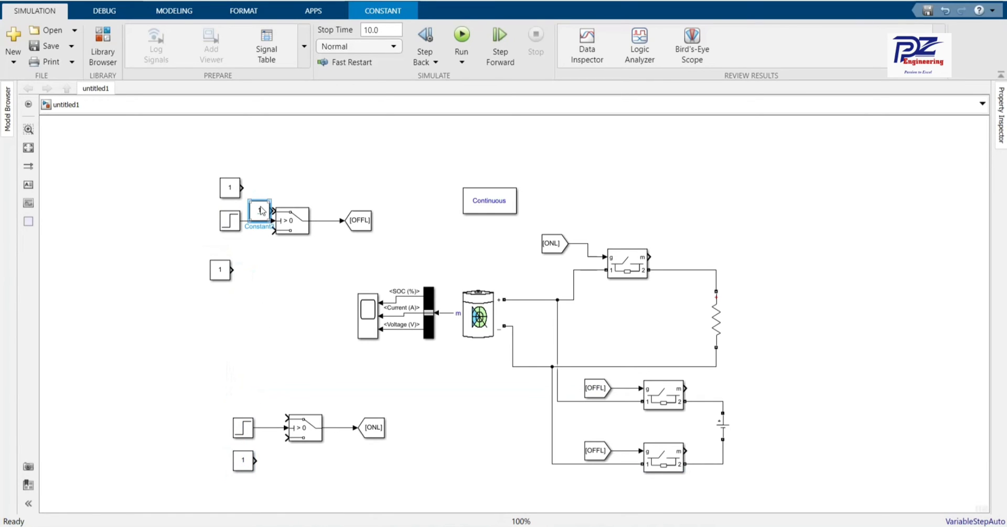
left_click_drag(261, 177, 240, 396)
left_click(267, 197)
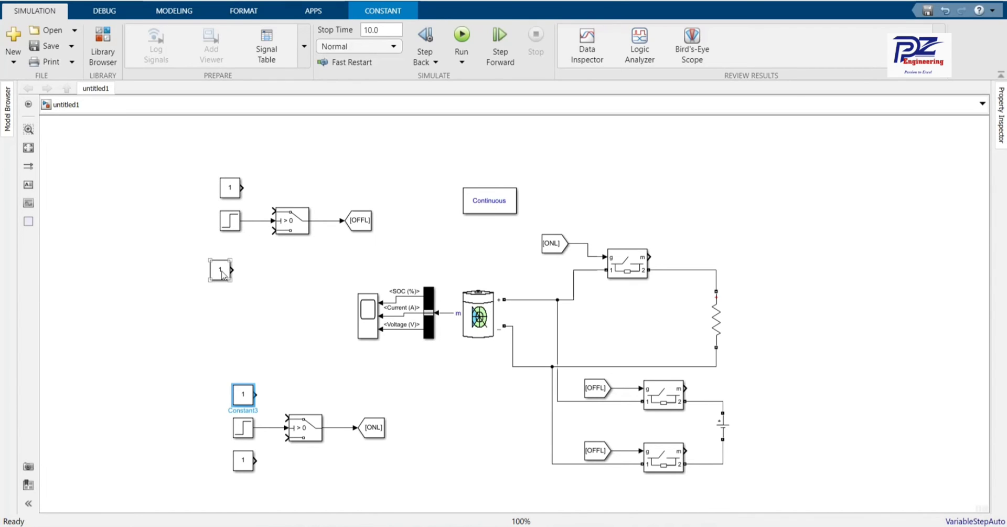
left_click_drag(222, 274, 235, 257)
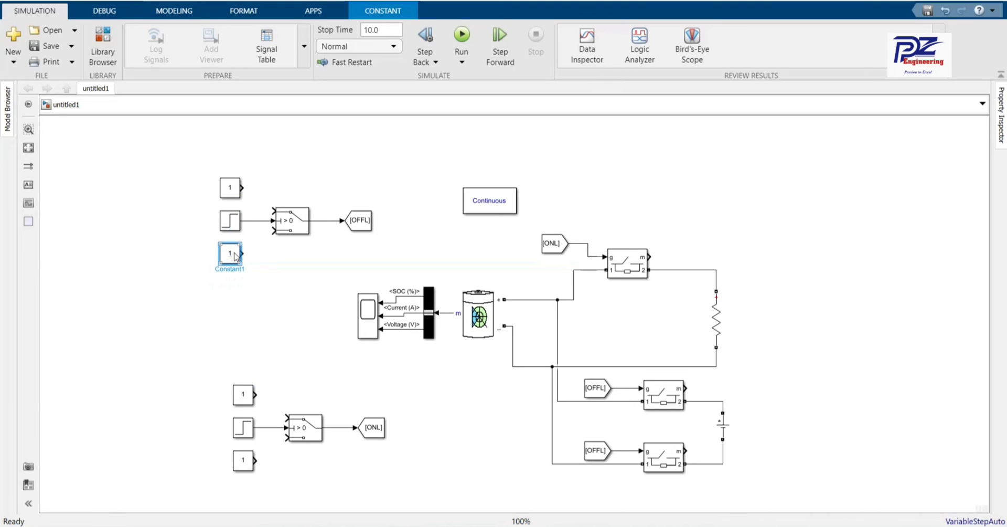
Set Constant1 to 0 and wire constants 1 and 0 to the upper switch's top and bottom inputs
double_click(235, 255)
type("0")
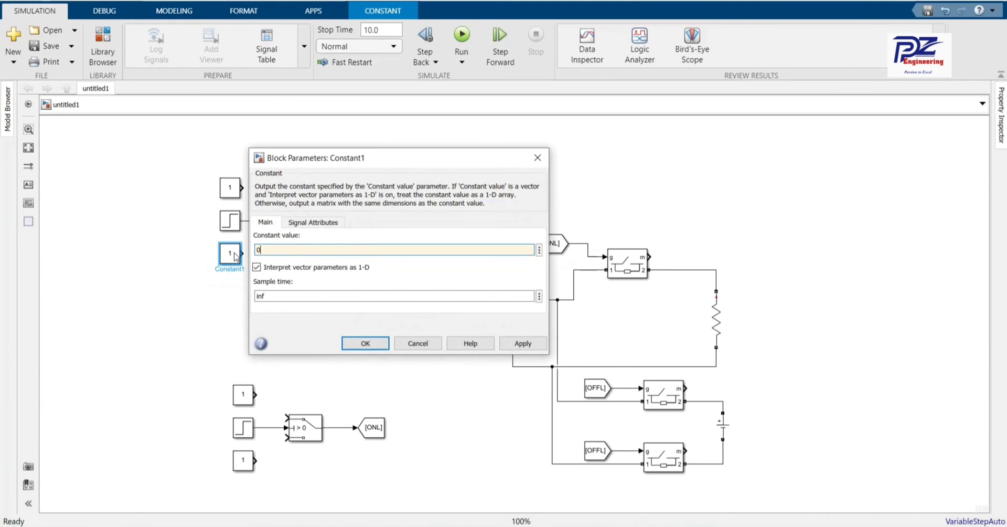
key("Return")
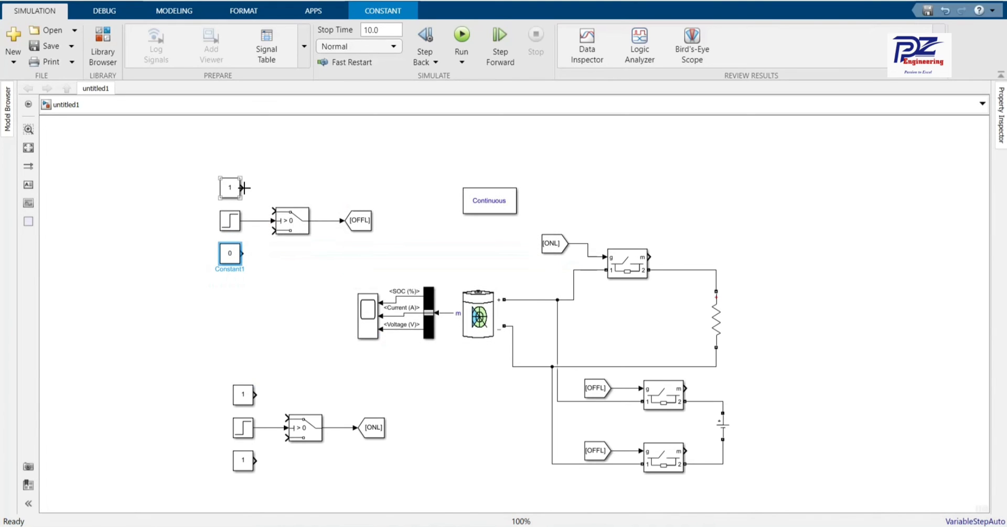
left_click_drag(245, 187, 273, 210)
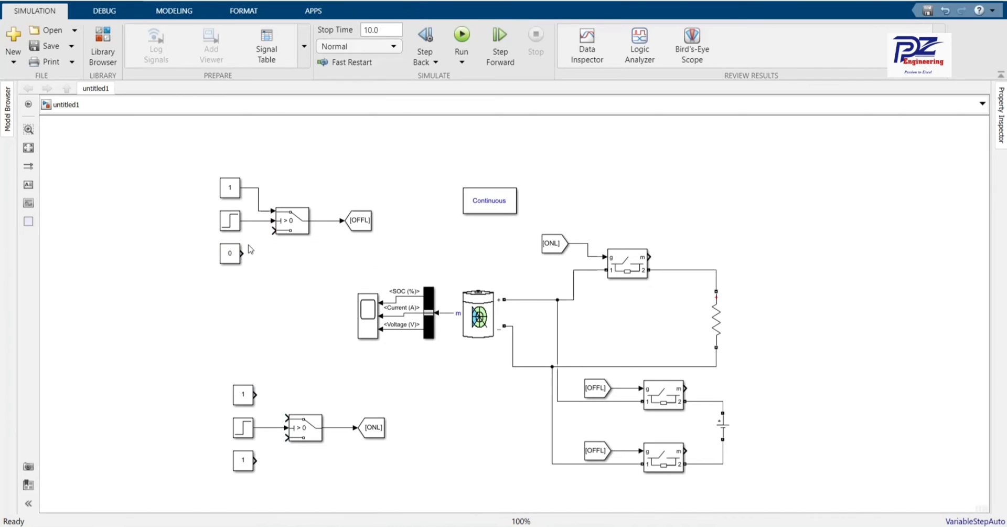
left_click_drag(244, 250, 274, 231)
Set Constant3 to 0 and wire constants 0 and 1 to the lower switch's top and bottom inputs
left_click(254, 392)
double_click(246, 397)
type("0")
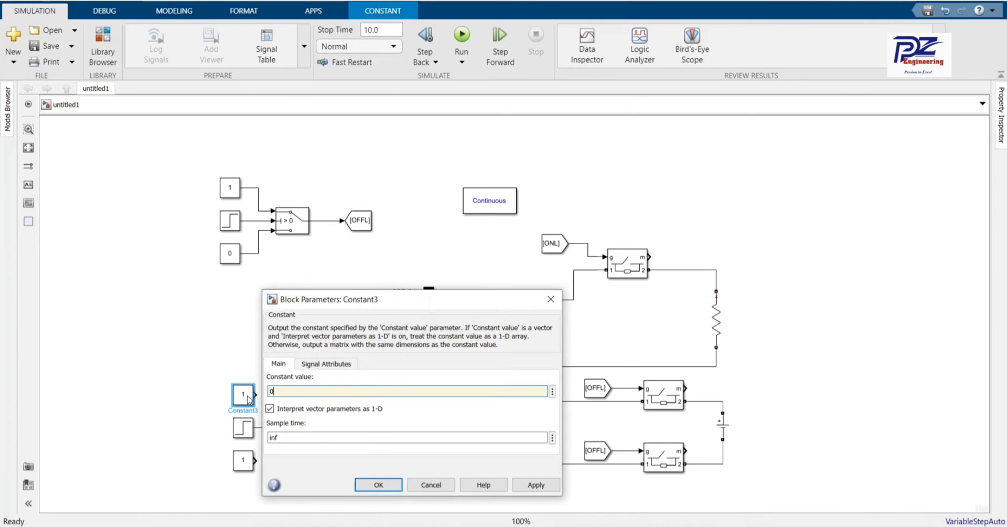
key("Return")
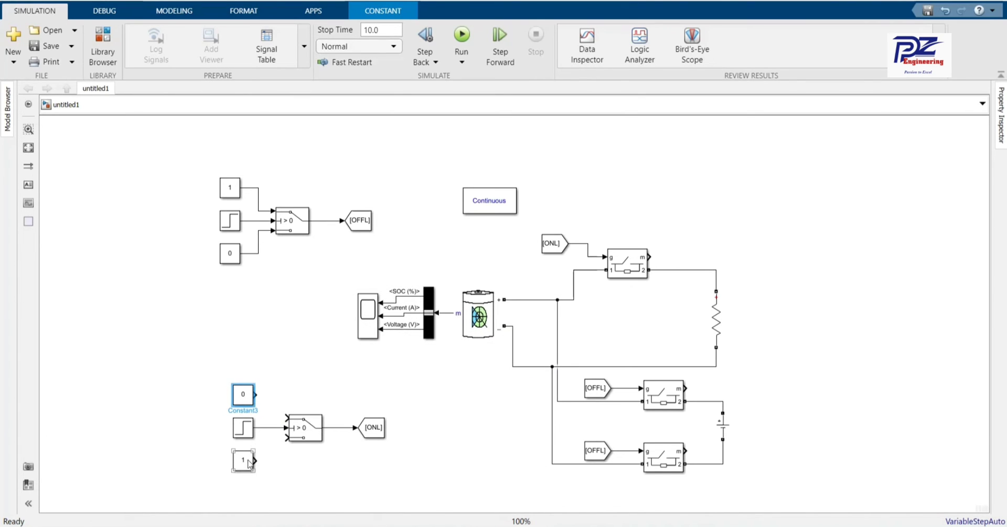
left_click_drag(254, 459, 285, 439)
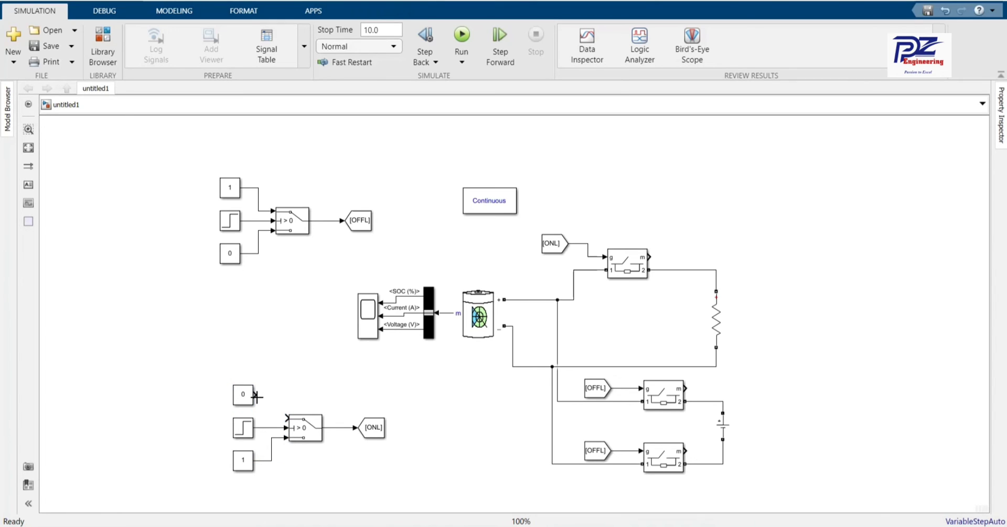
left_click_drag(256, 397, 287, 421)
Move the powergui block to the upper left of the model
left_click(232, 184)
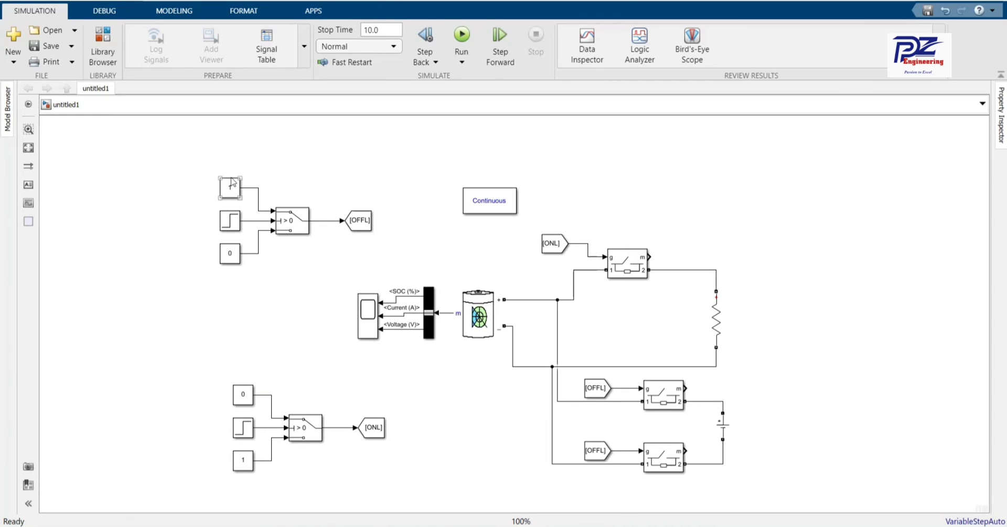
left_click(235, 257)
left_click(341, 348)
left_click(471, 211)
left_click_drag(481, 203, 181, 156)
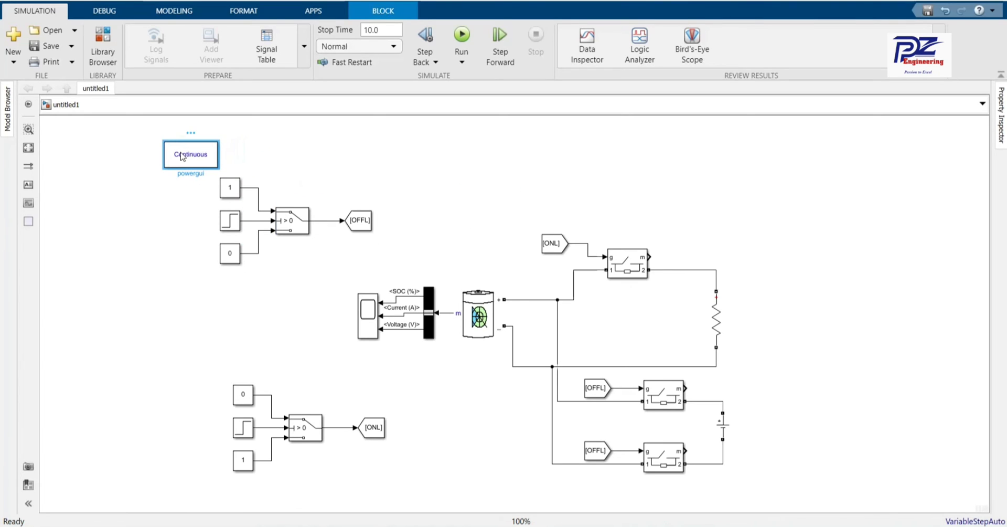
Set powergui to Discrete simulation with a 5e-6 s sample time, nudging it slightly left
double_click(181, 156)
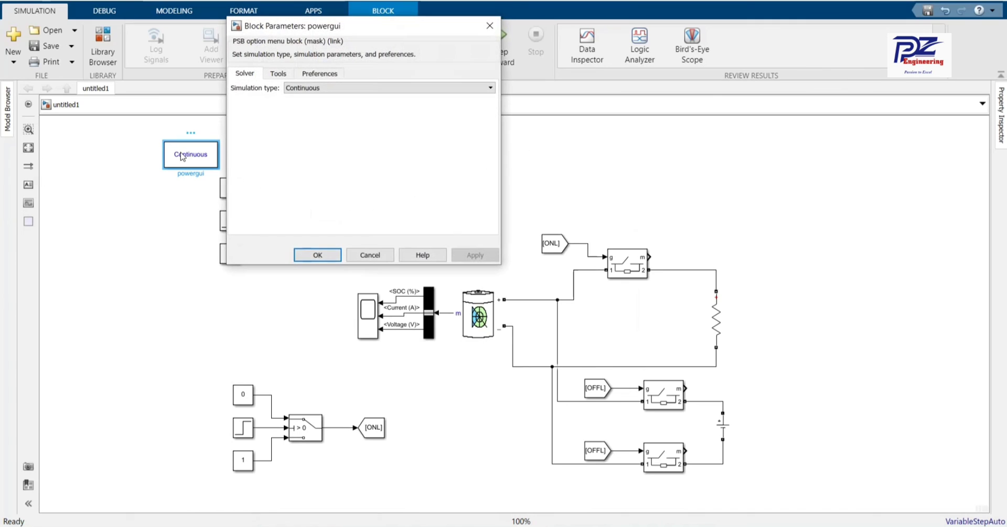
left_click(326, 73)
left_click(255, 73)
left_click(307, 89)
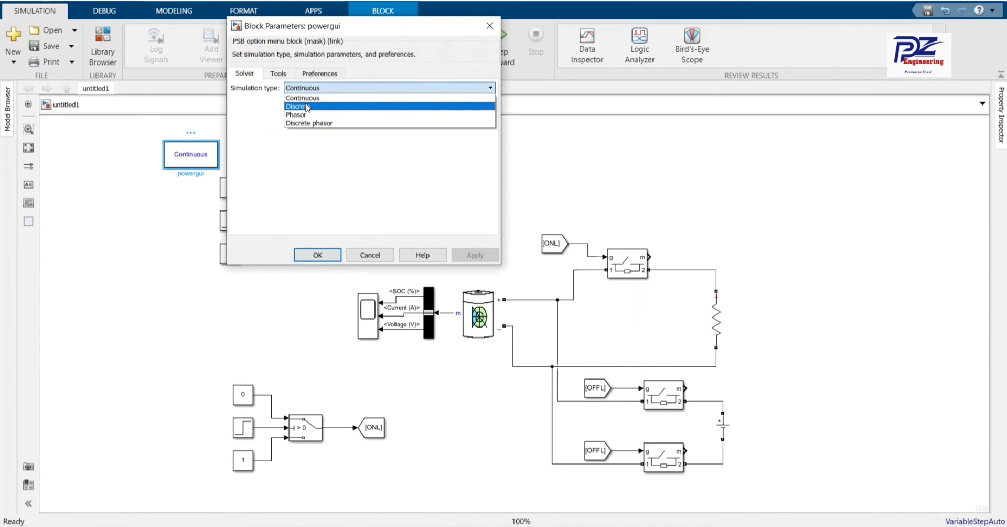
left_click(296, 106)
double_click(295, 107)
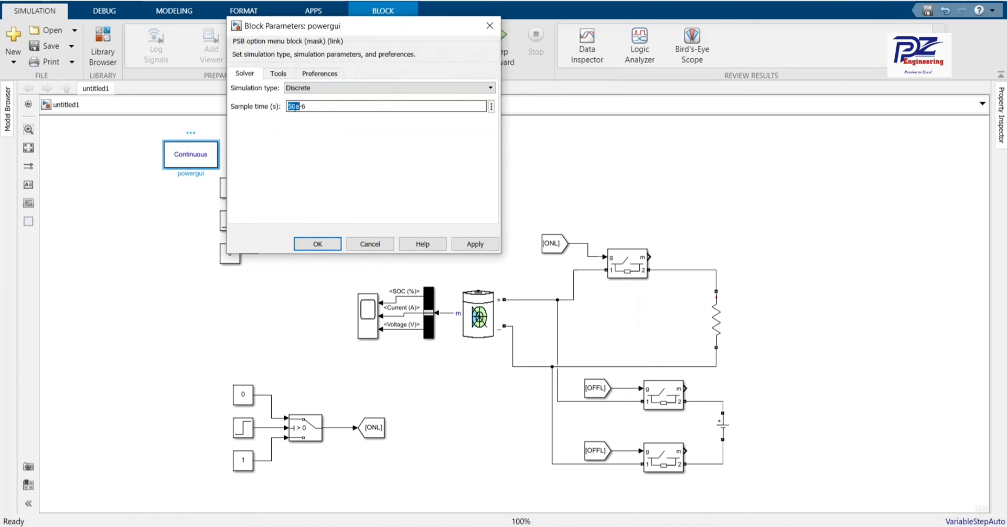
type("5e")
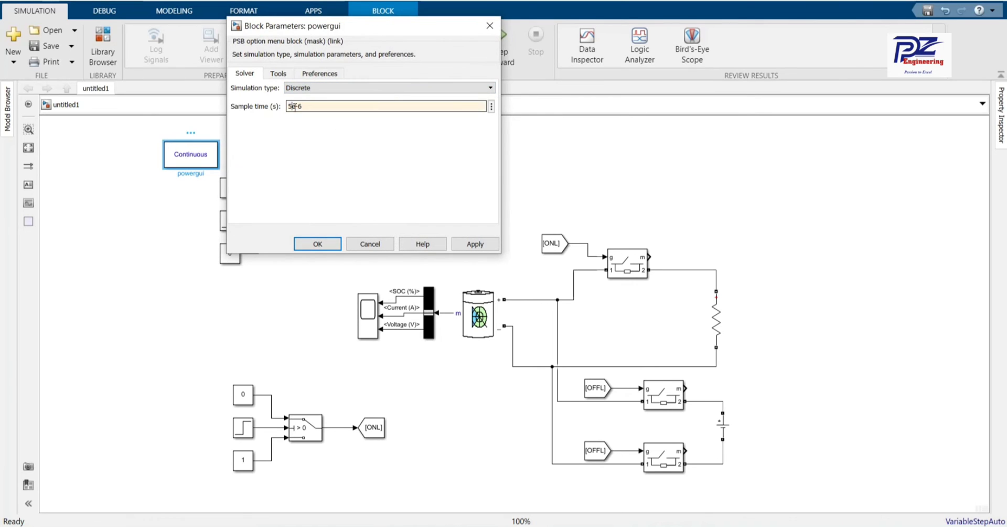
key("Return")
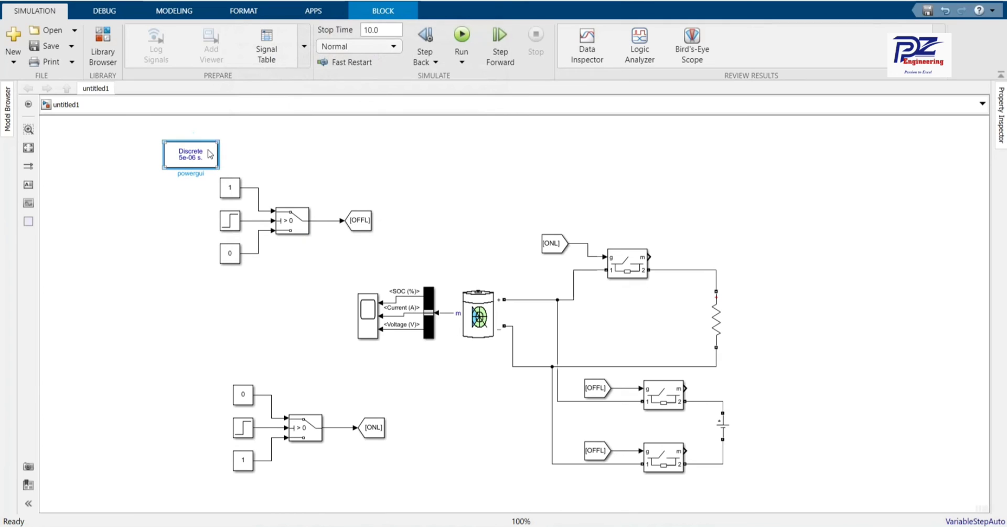
left_click_drag(210, 153, 194, 153)
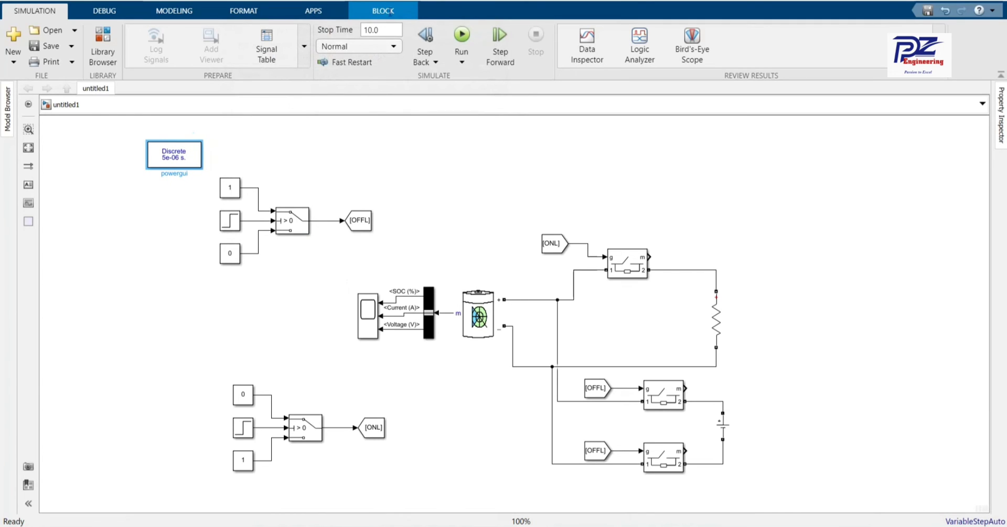
left_click(231, 224)
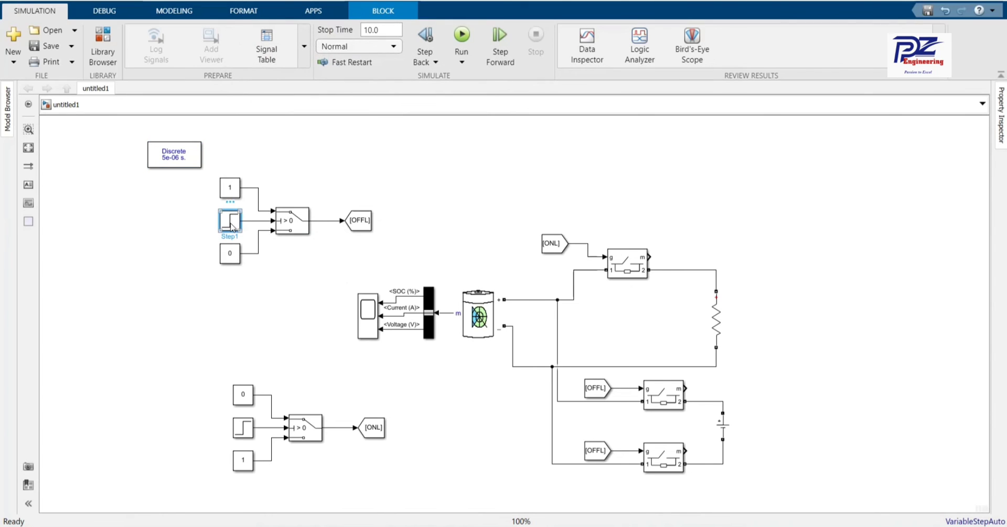
double_click(231, 225)
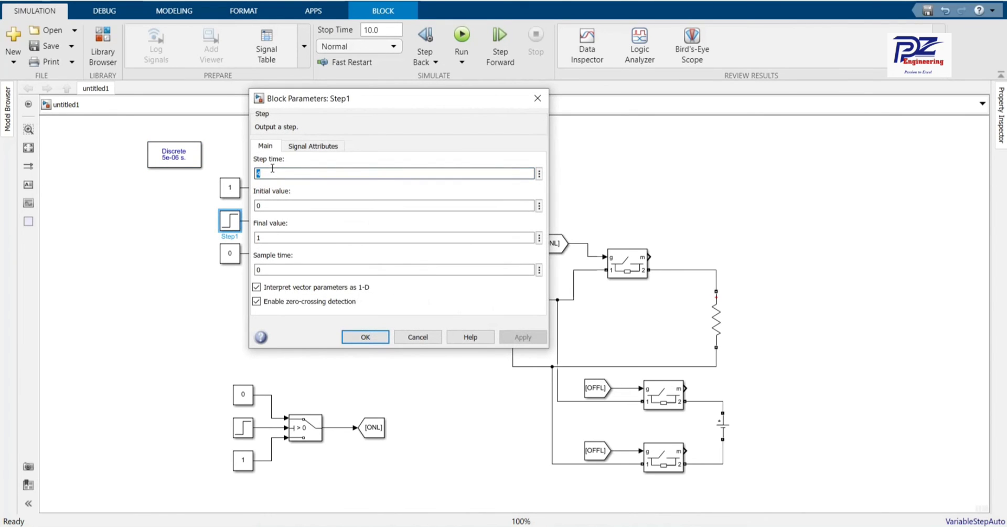
left_click(365, 337)
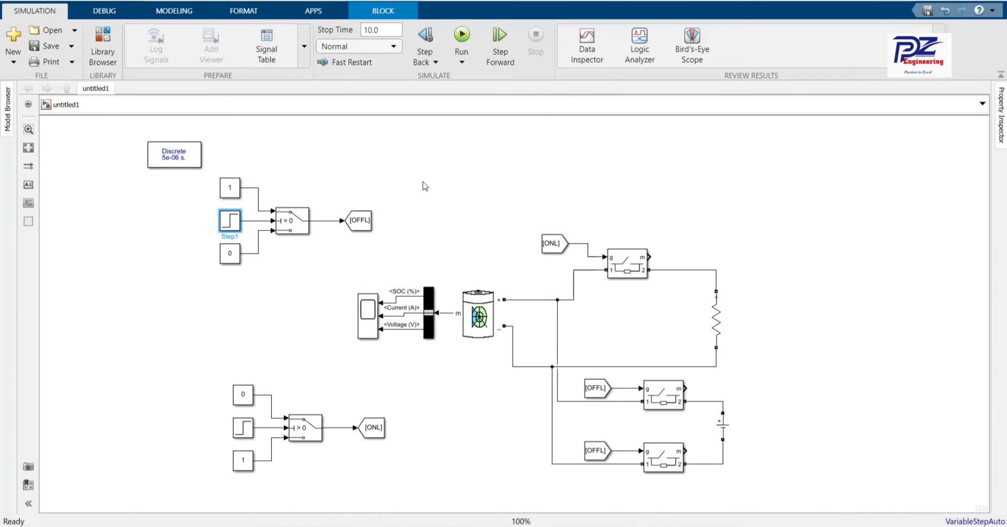
Run the 10 s simulation and view autoscaled SOC, current and voltage traces in a maximized scope
left_click(461, 35)
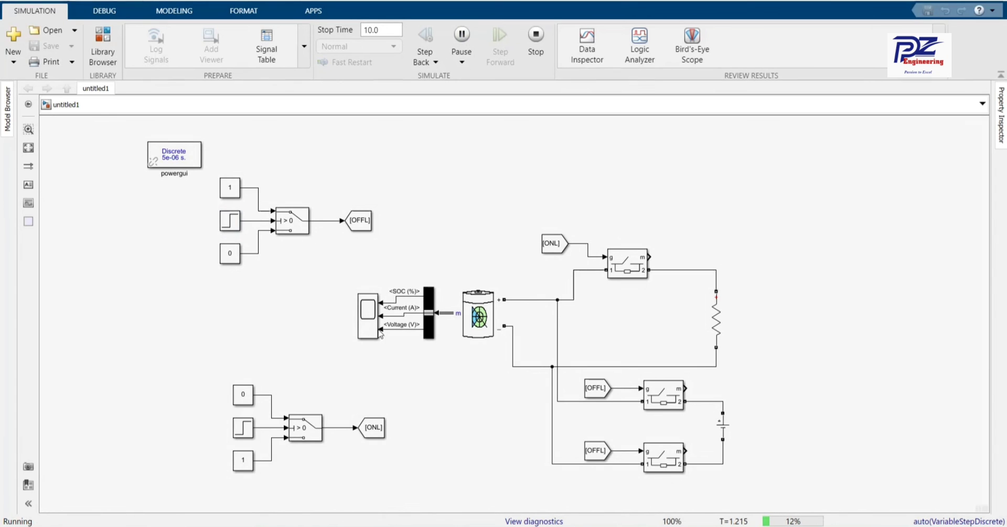
double_click(369, 328)
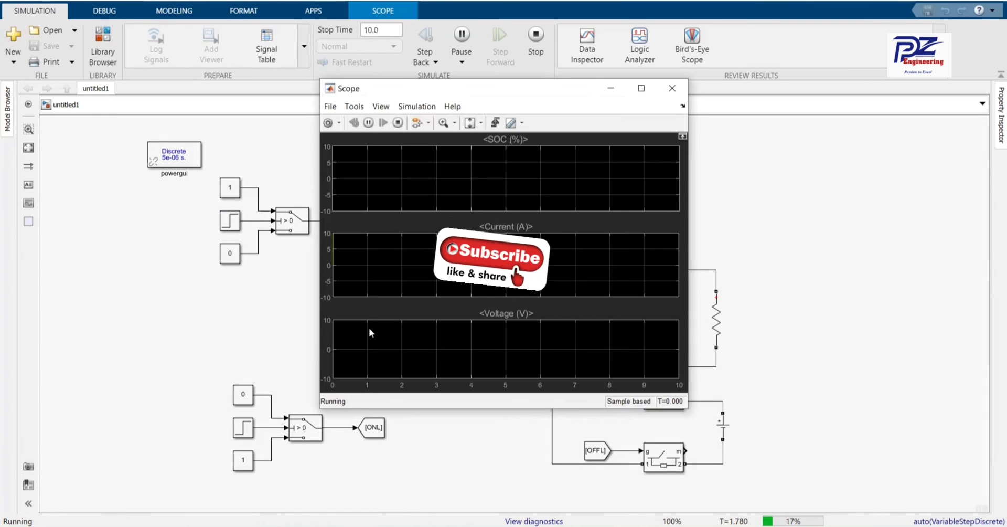
left_click(481, 126)
left_click(471, 152)
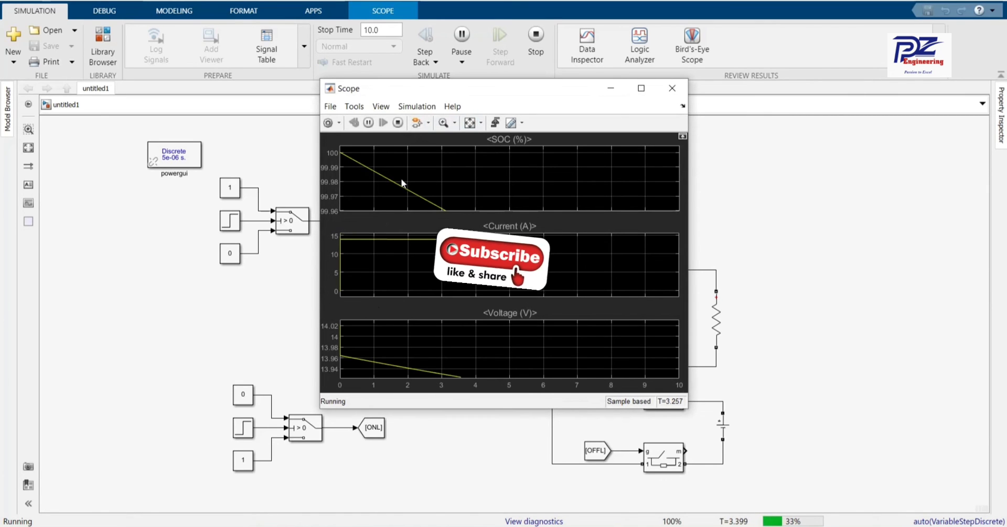
left_click(469, 124)
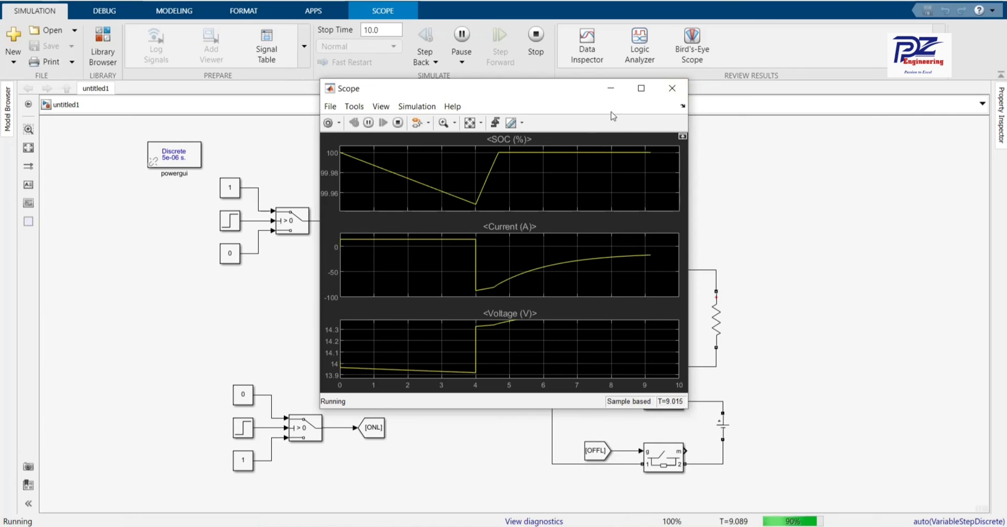
left_click(641, 88)
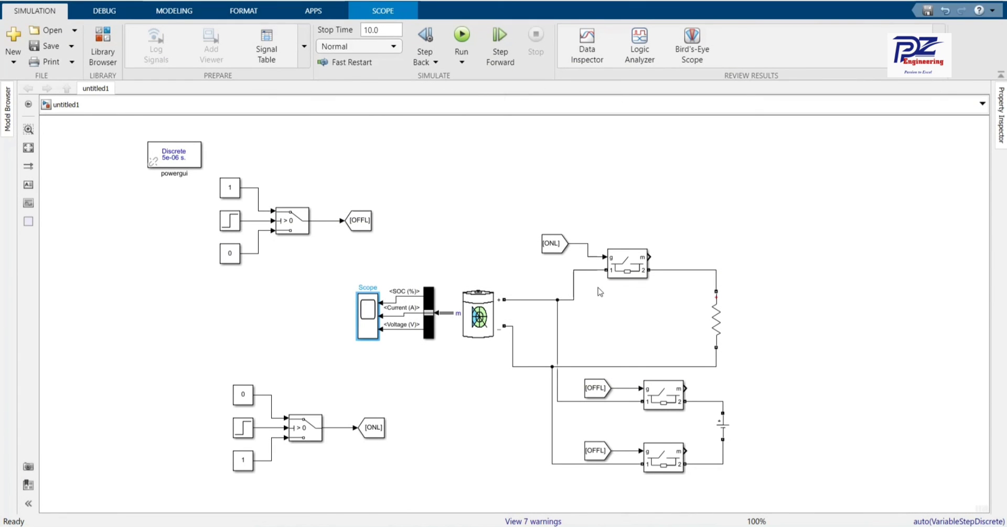
Set the Series RLC Branch resistance to 0.5 ohms
double_click(718, 326)
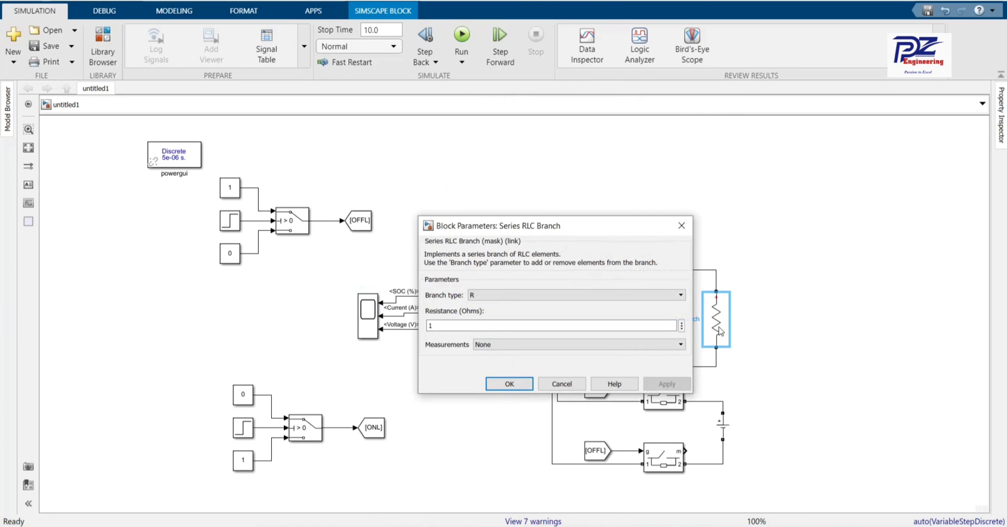
double_click(597, 325)
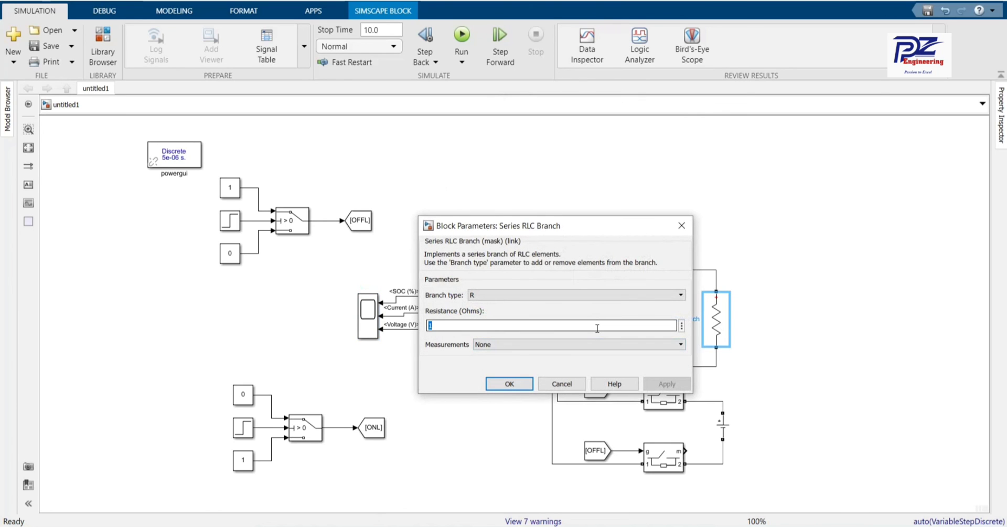
type("0.")
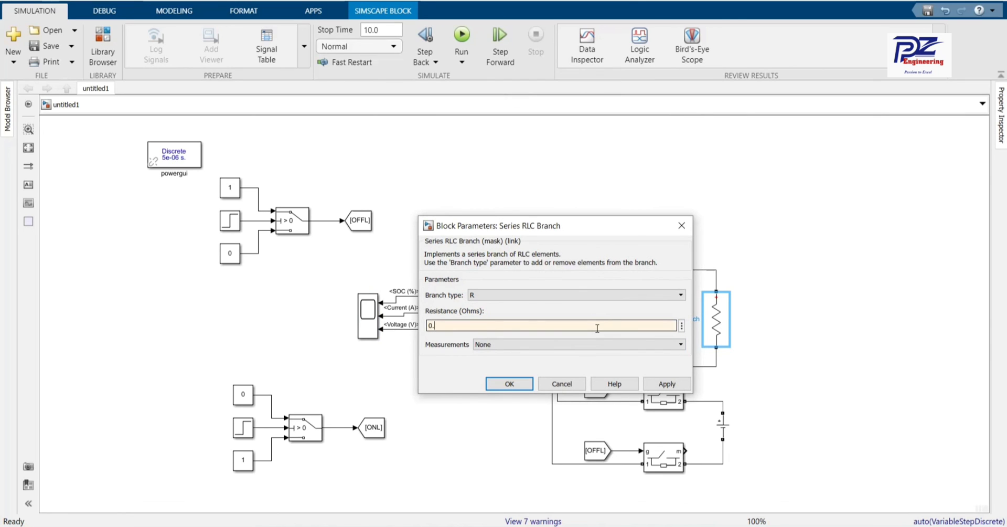
type("5")
key("Return")
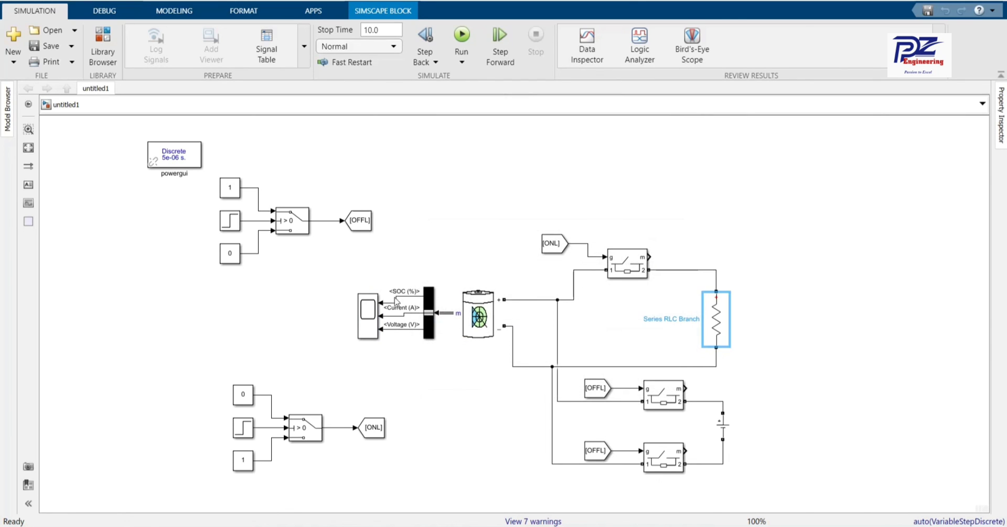
Set the upper Step1 block's step time to 10 s
left_click(229, 228)
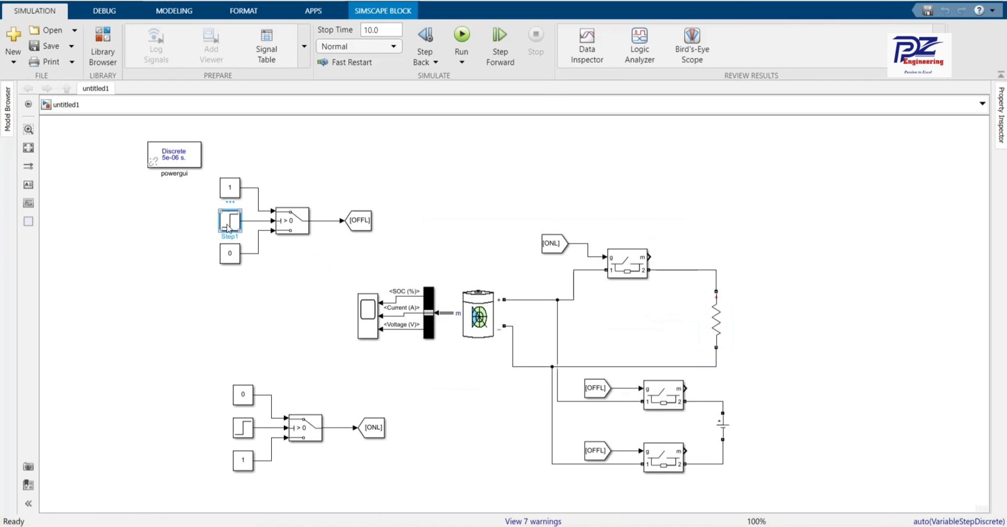
double_click(228, 228)
double_click(284, 174)
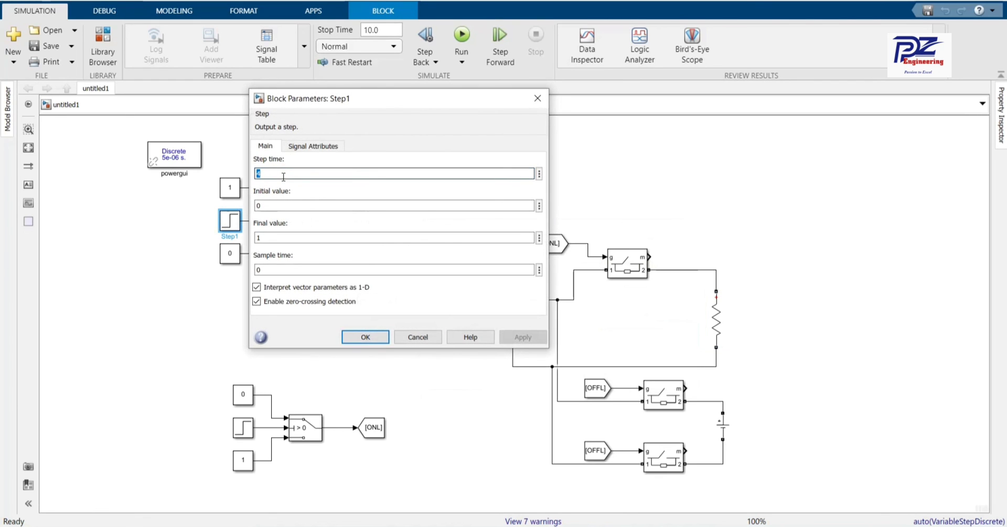
type("10")
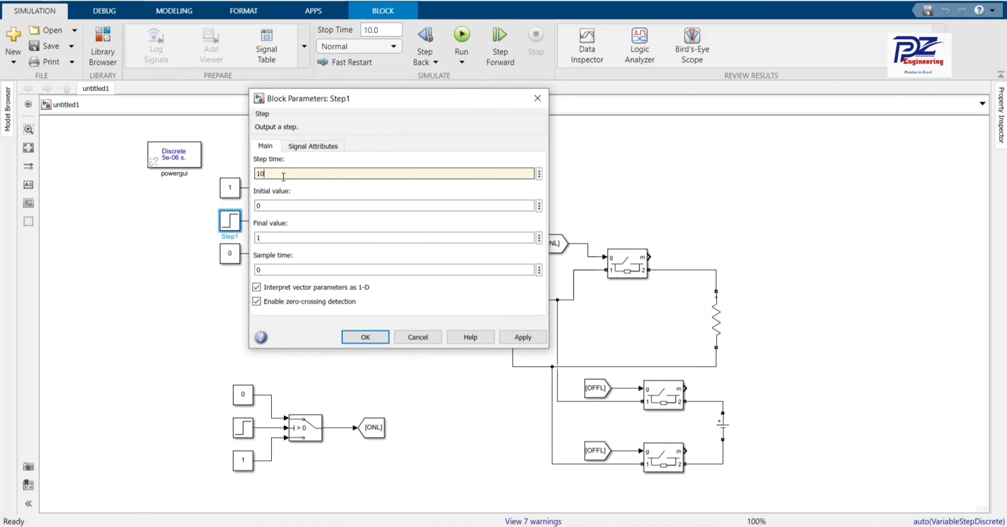
left_click(525, 339)
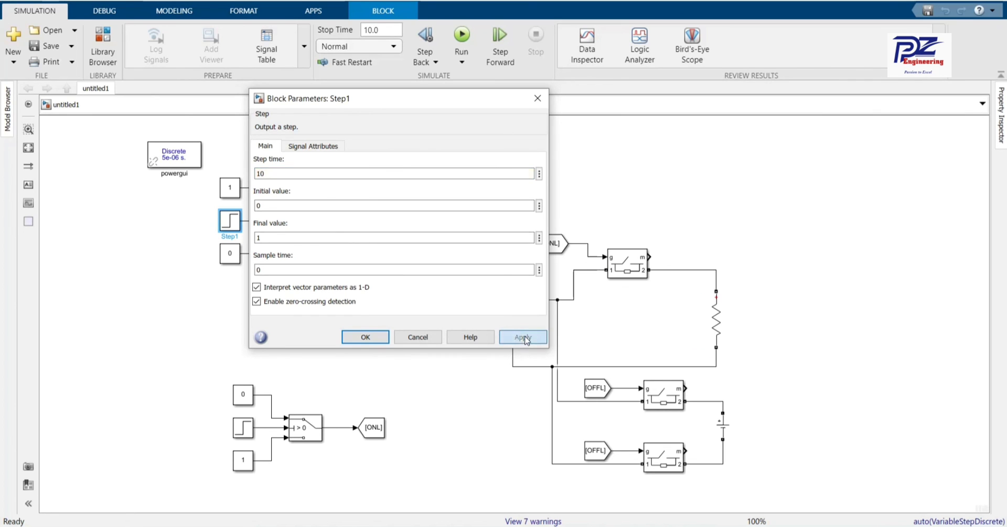
left_click(366, 337)
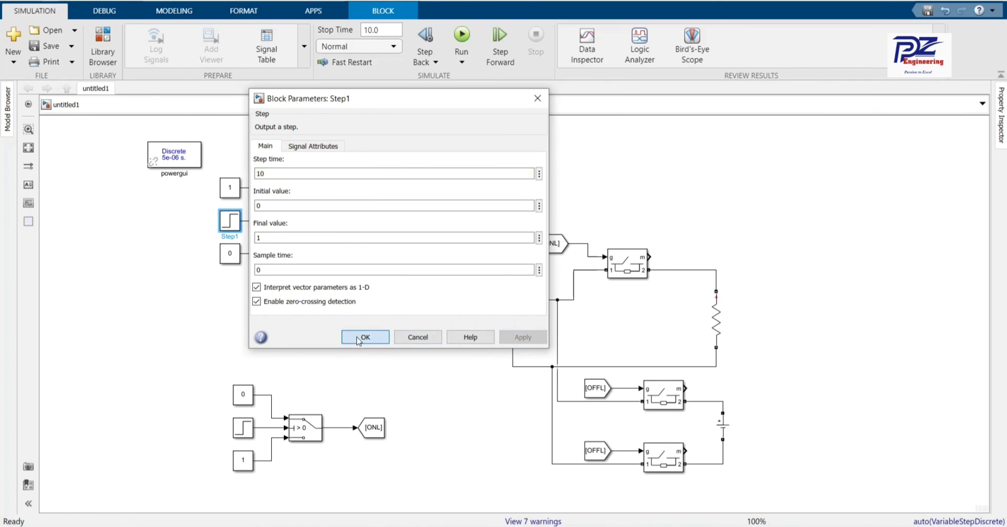
Set the lower Step block's step time to 100 s
double_click(243, 429)
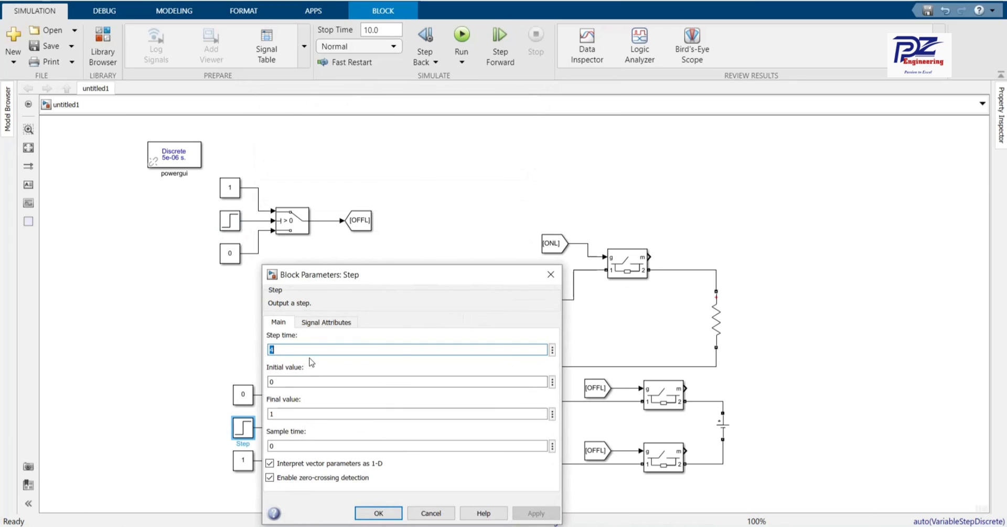
type("100")
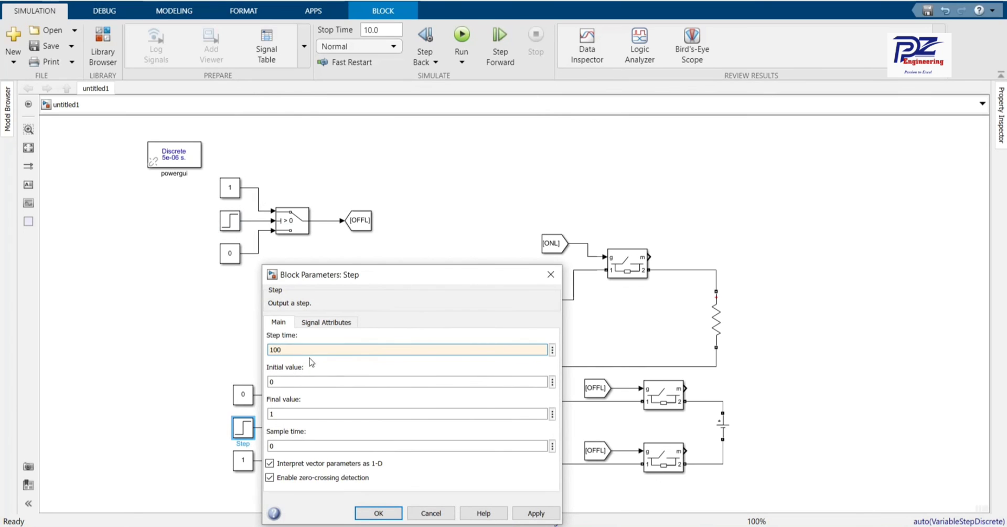
key("Return")
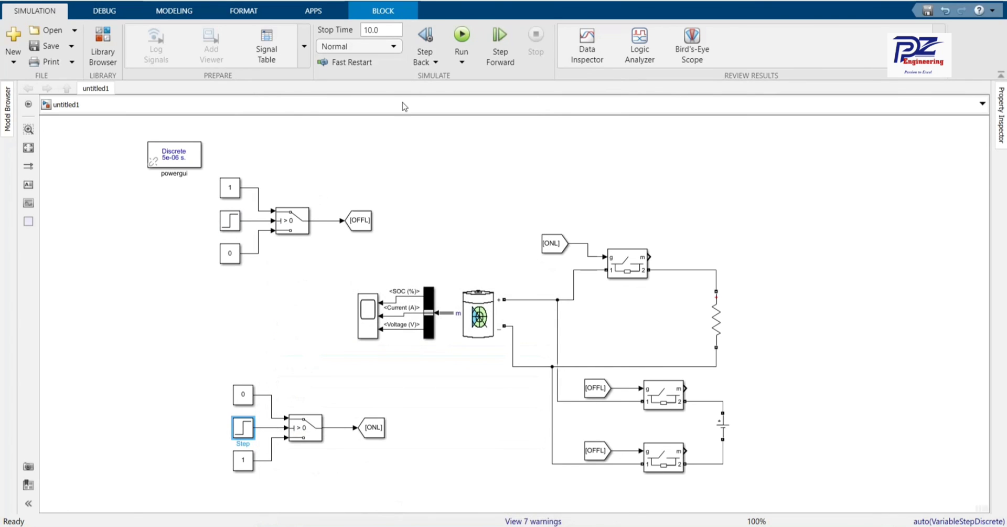
double_click(379, 31)
Set the stop time to 30 s, run the simulation and open the scope
type("30")
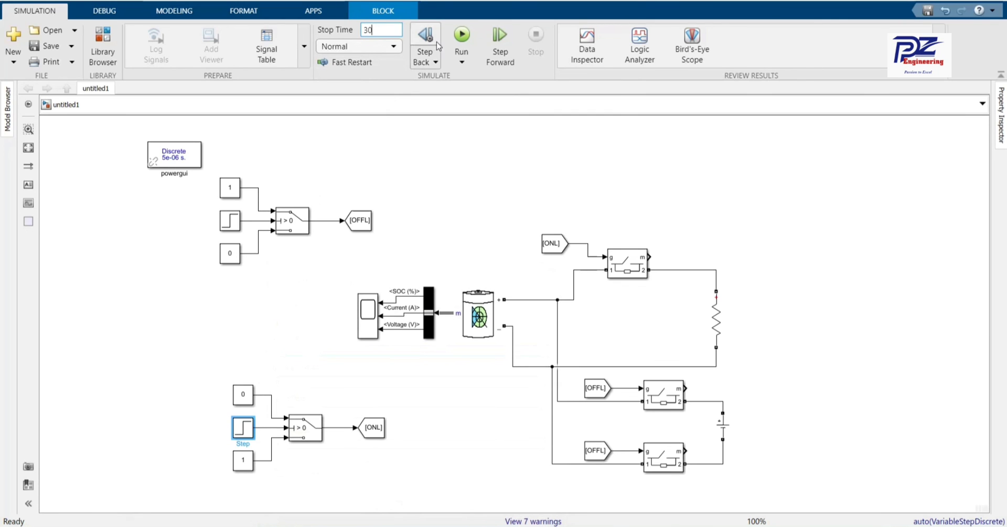
left_click(462, 35)
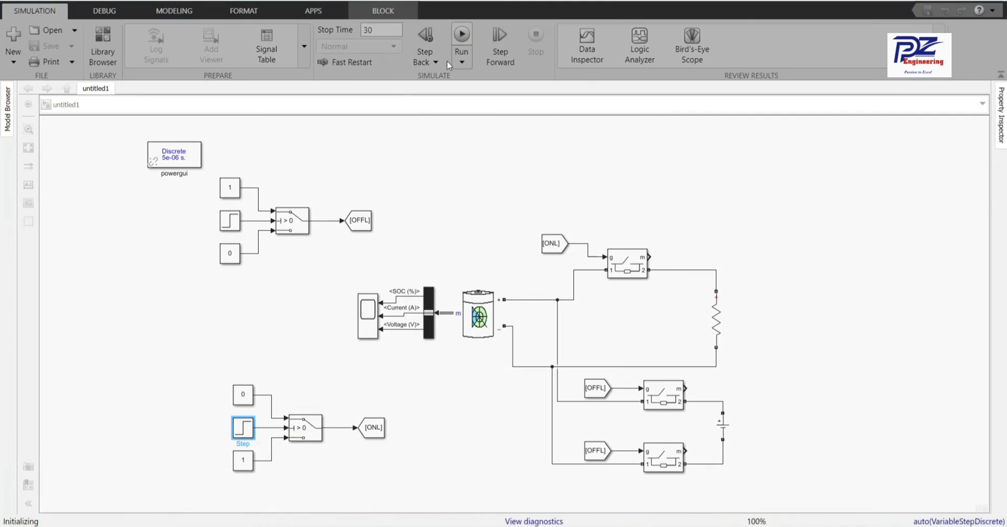
double_click(369, 329)
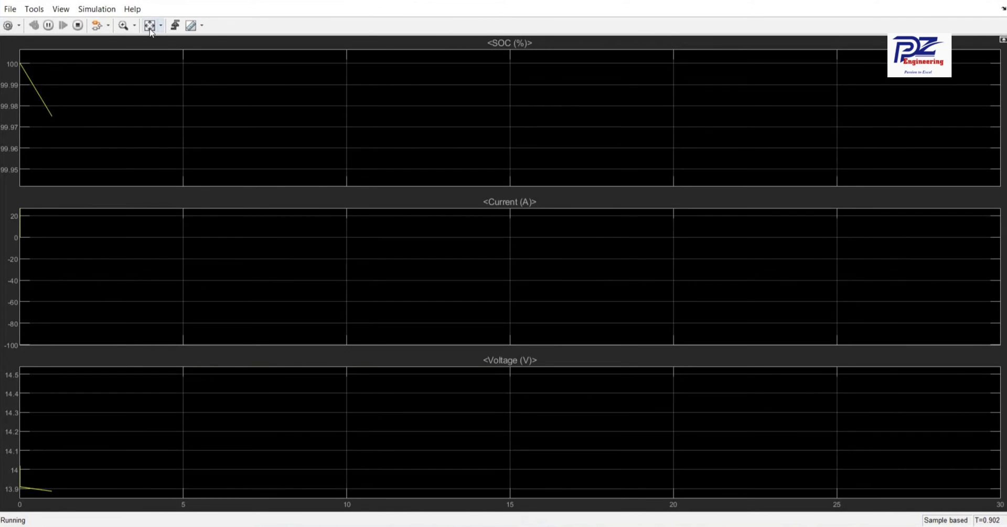
Keep rescaling the scope axes as current and voltage switch at 10 s, then return to the model
left_click(149, 25)
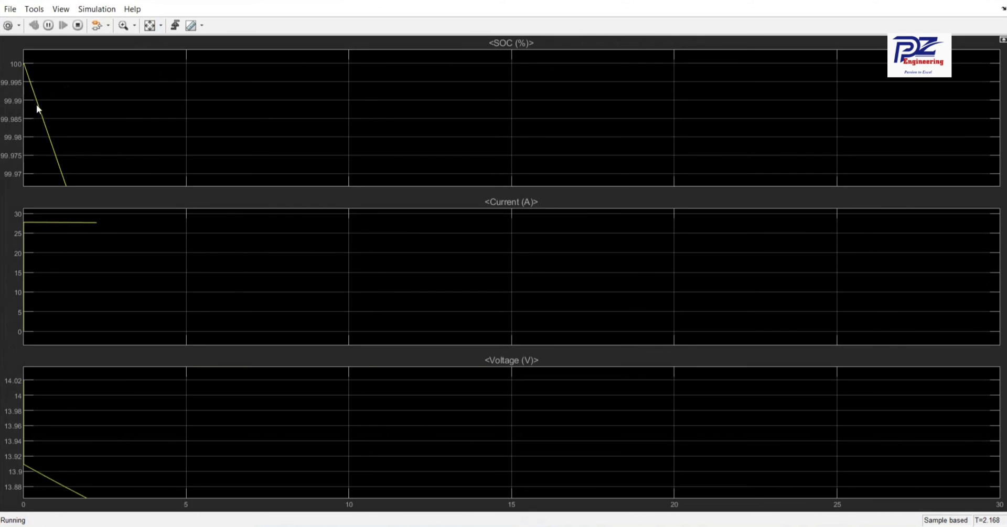
left_click(149, 25)
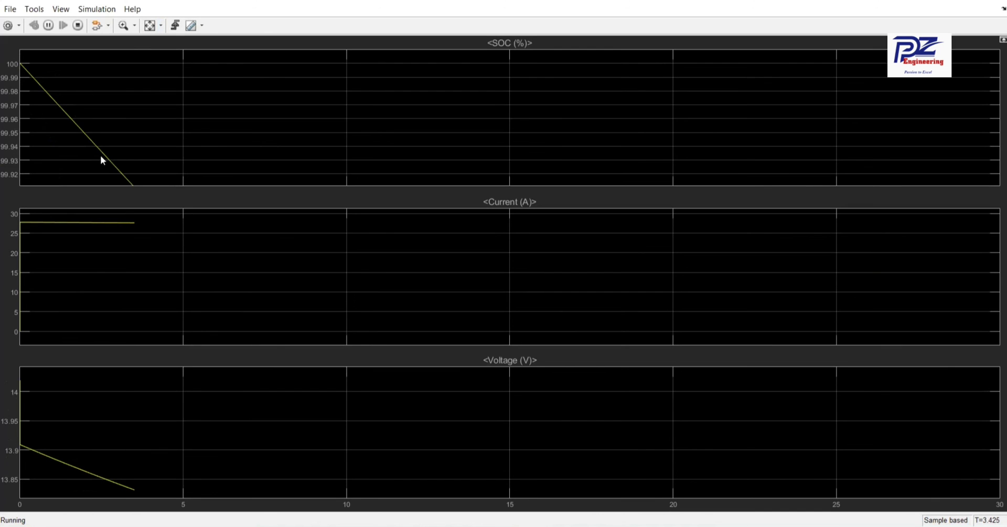
left_click(150, 25)
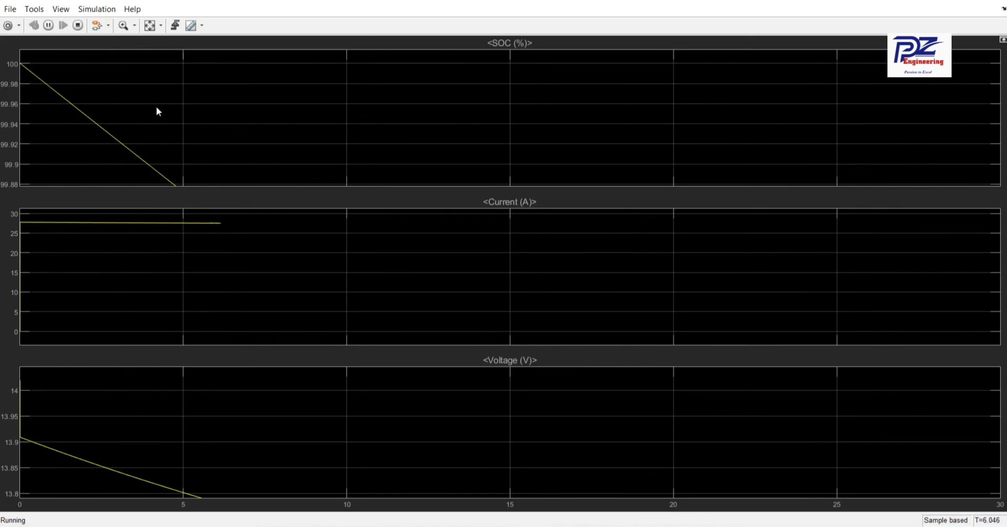
left_click(150, 26)
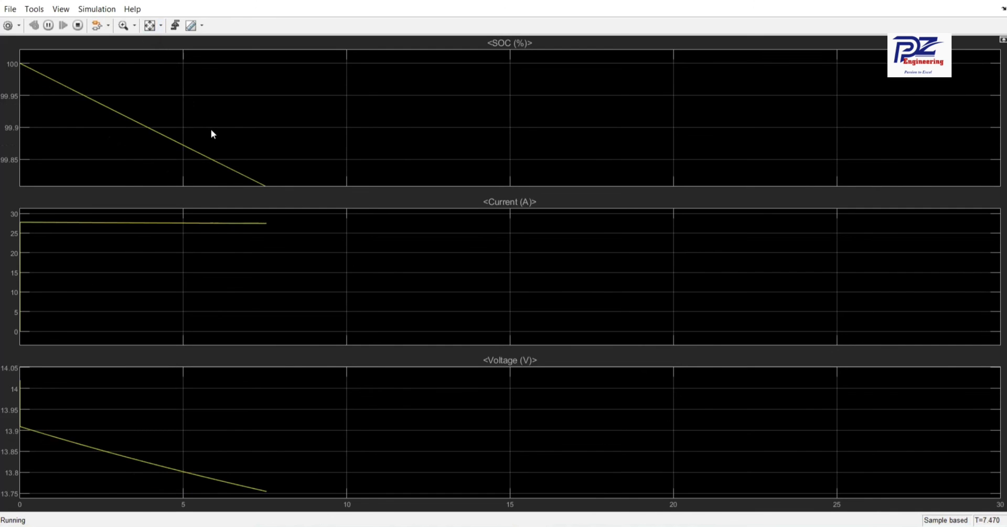
left_click(150, 26)
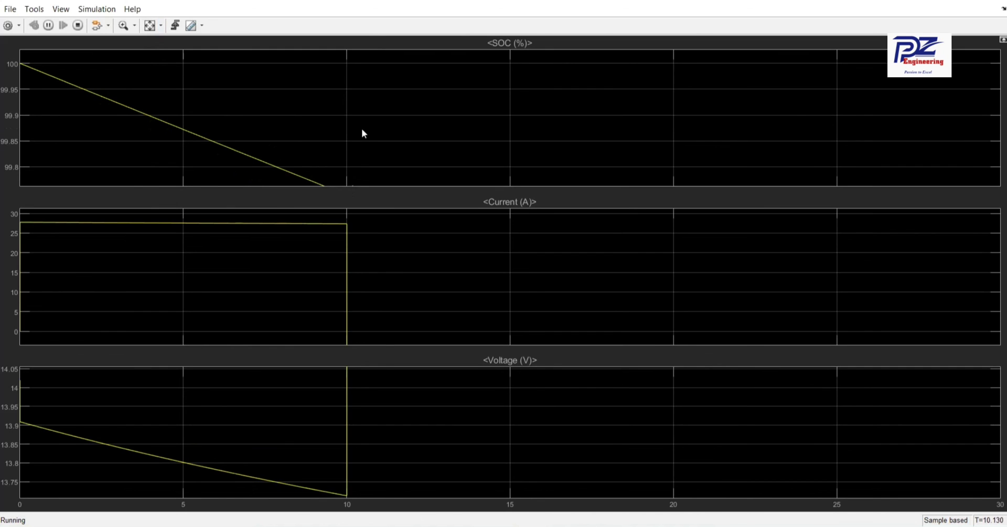
left_click(149, 25)
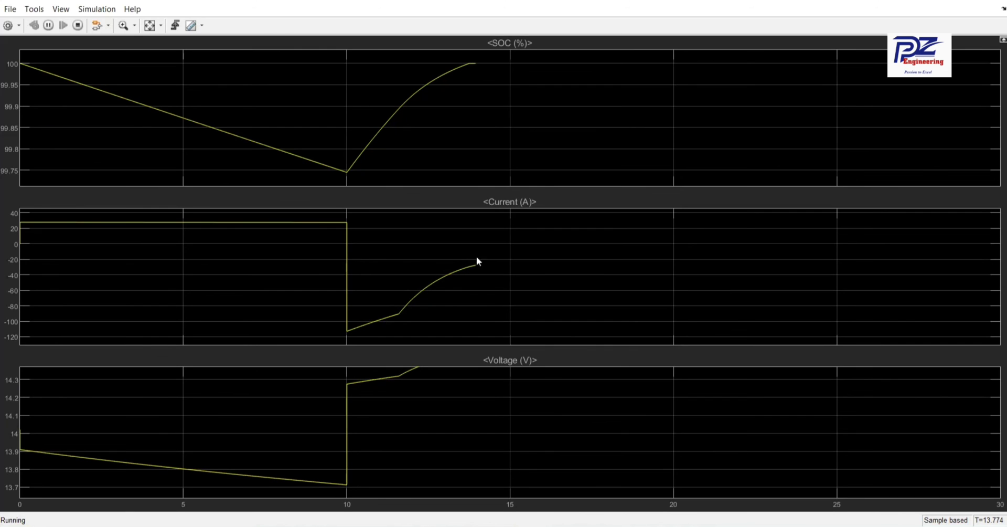
left_click(149, 25)
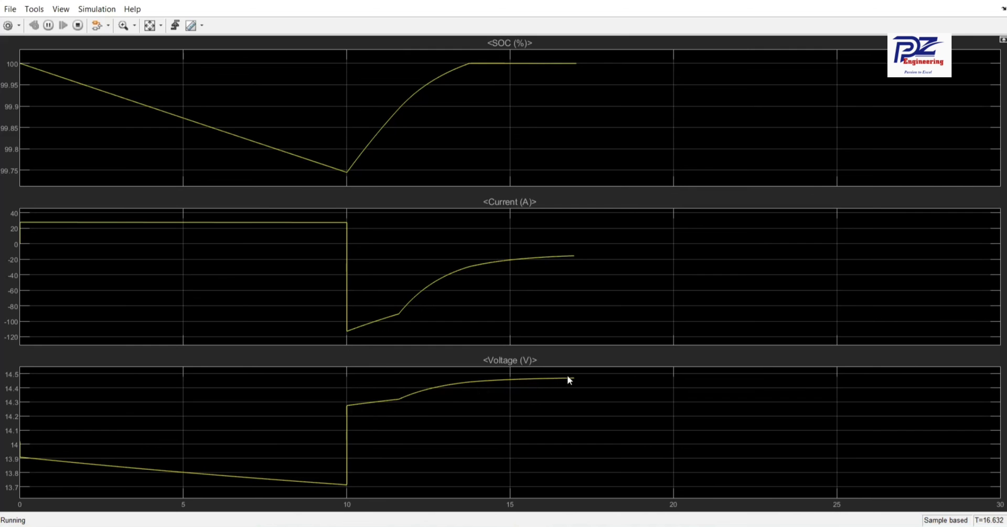
left_click(991, 1)
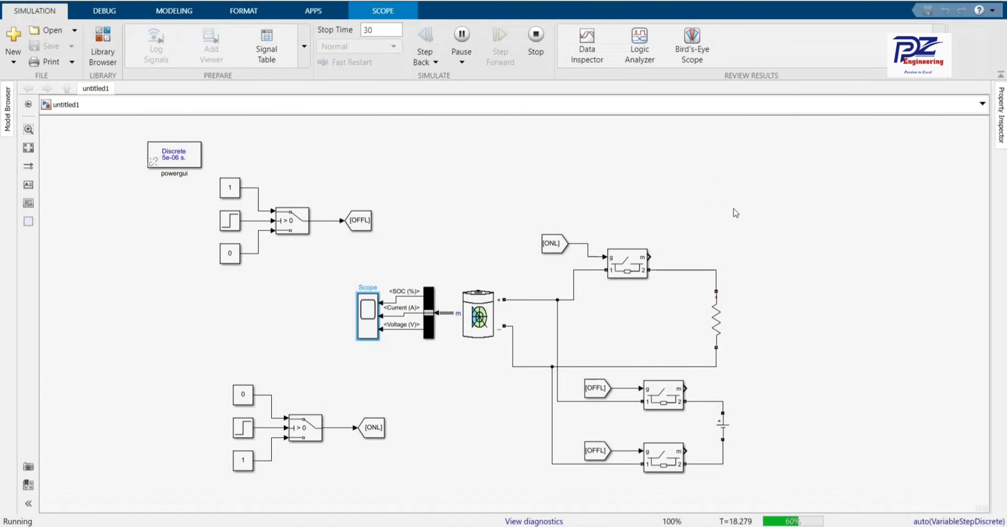